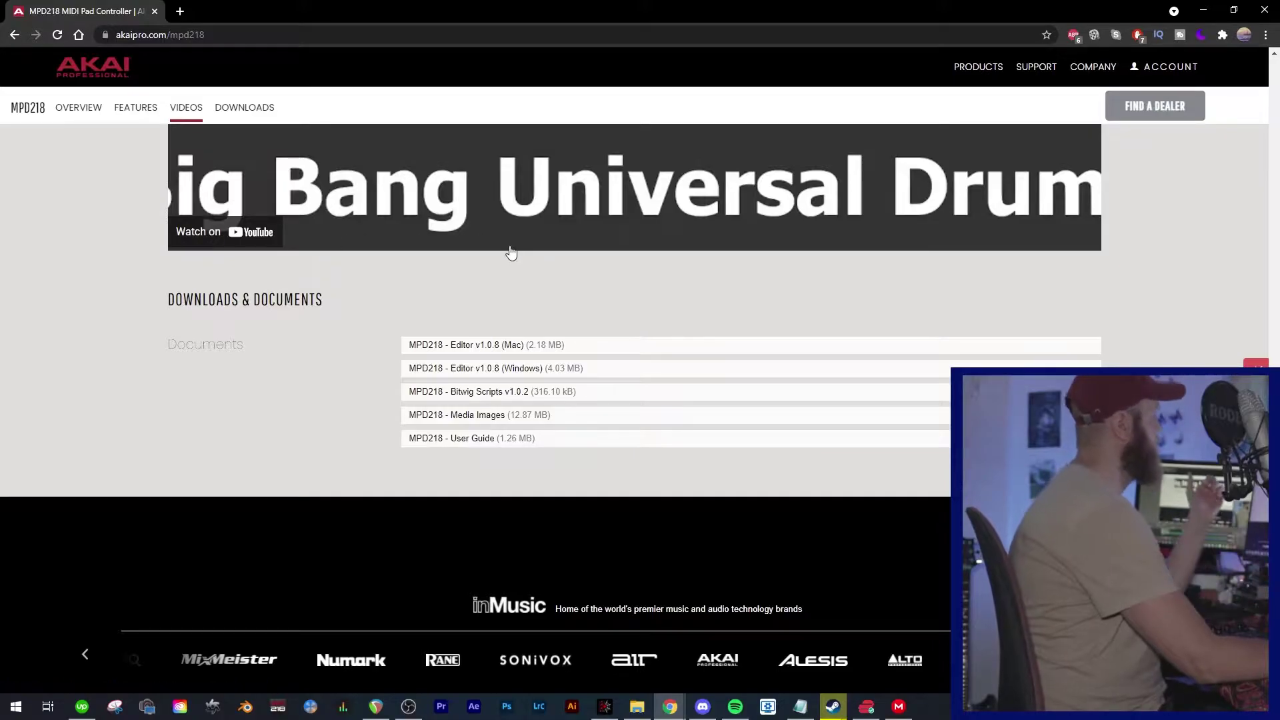
{"action": "scroll", "coordinate": [506, 280], "scroll_direction": "up", "scroll_amount": 8}
{"action": "scroll", "coordinate": [507, 318], "scroll_direction": "up", "scroll_amount": 15}
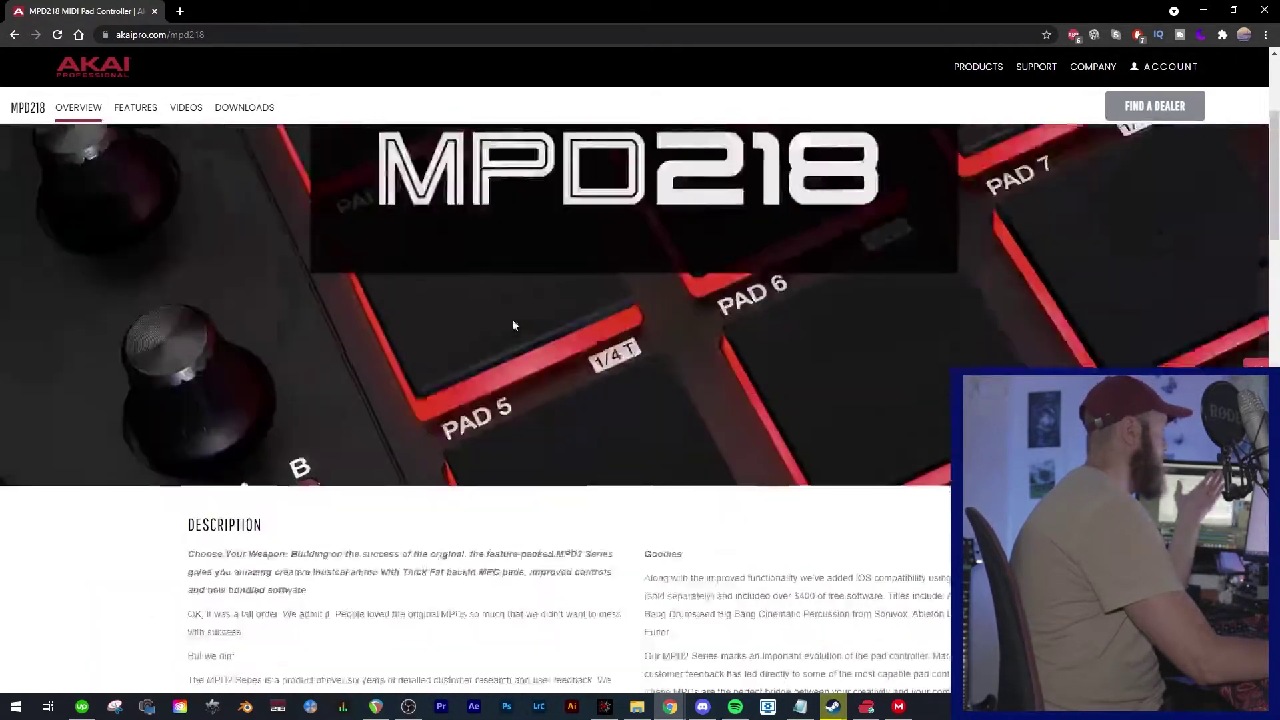
{"action": "scroll", "coordinate": [514, 321], "scroll_direction": "down", "scroll_amount": 3}
{"action": "scroll", "coordinate": [509, 330], "scroll_direction": "down", "scroll_amount": 4}
{"action": "scroll", "coordinate": [514, 330], "scroll_direction": "up", "scroll_amount": 7}
{"action": "scroll", "coordinate": [517, 337], "scroll_direction": "down", "scroll_amount": 3}
{"action": "scroll", "coordinate": [507, 353], "scroll_direction": "down", "scroll_amount": 7}
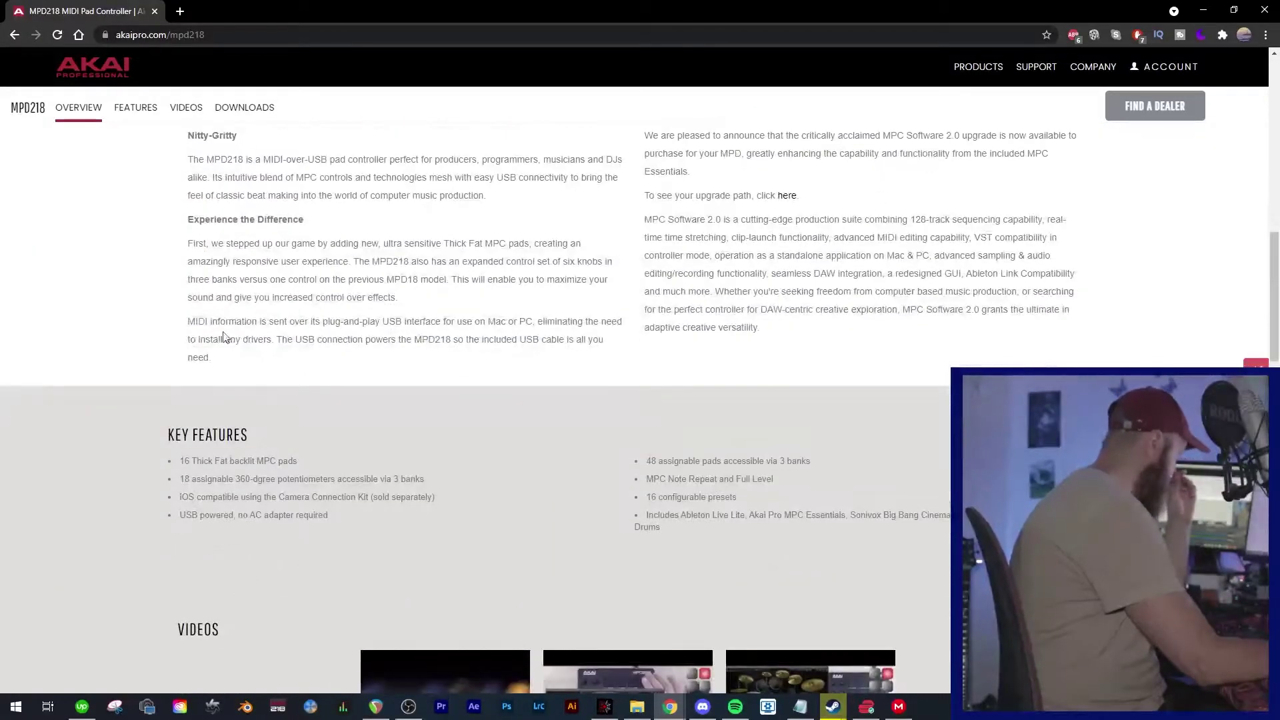
{"action": "triple_click", "coordinate": [190, 322]}
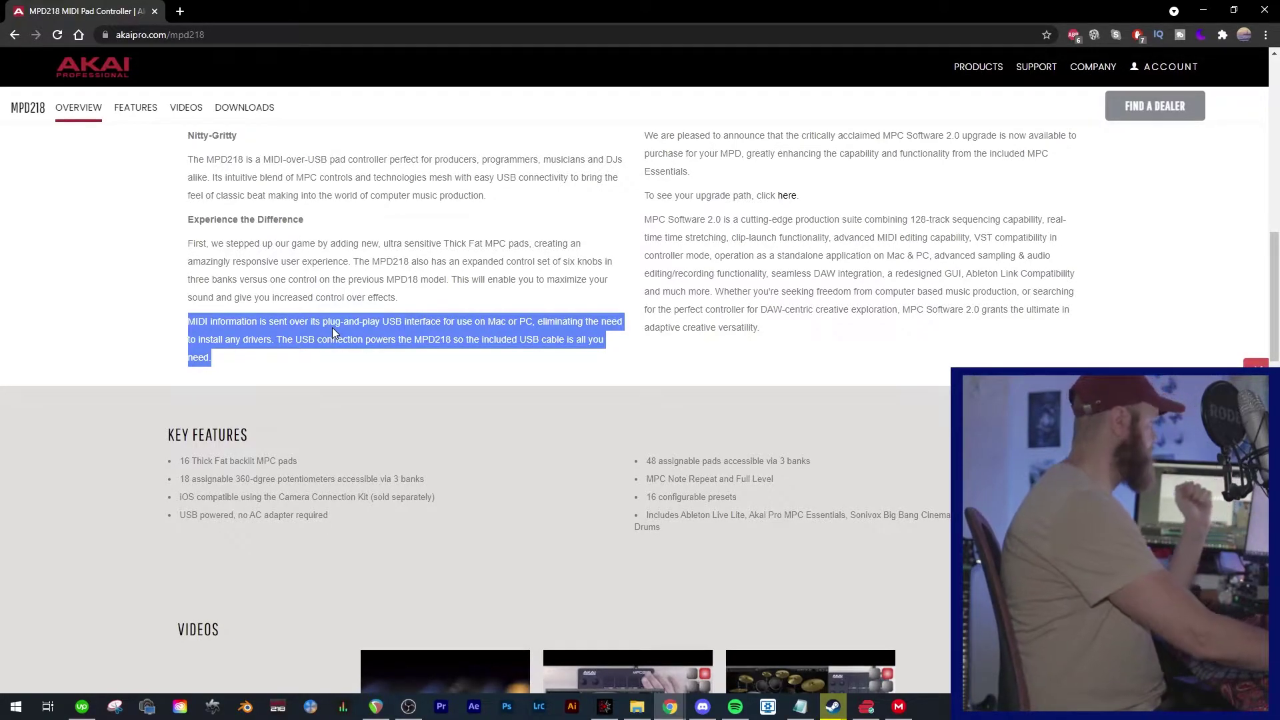
{"action": "scroll", "coordinate": [362, 354], "scroll_direction": "down", "scroll_amount": 10}
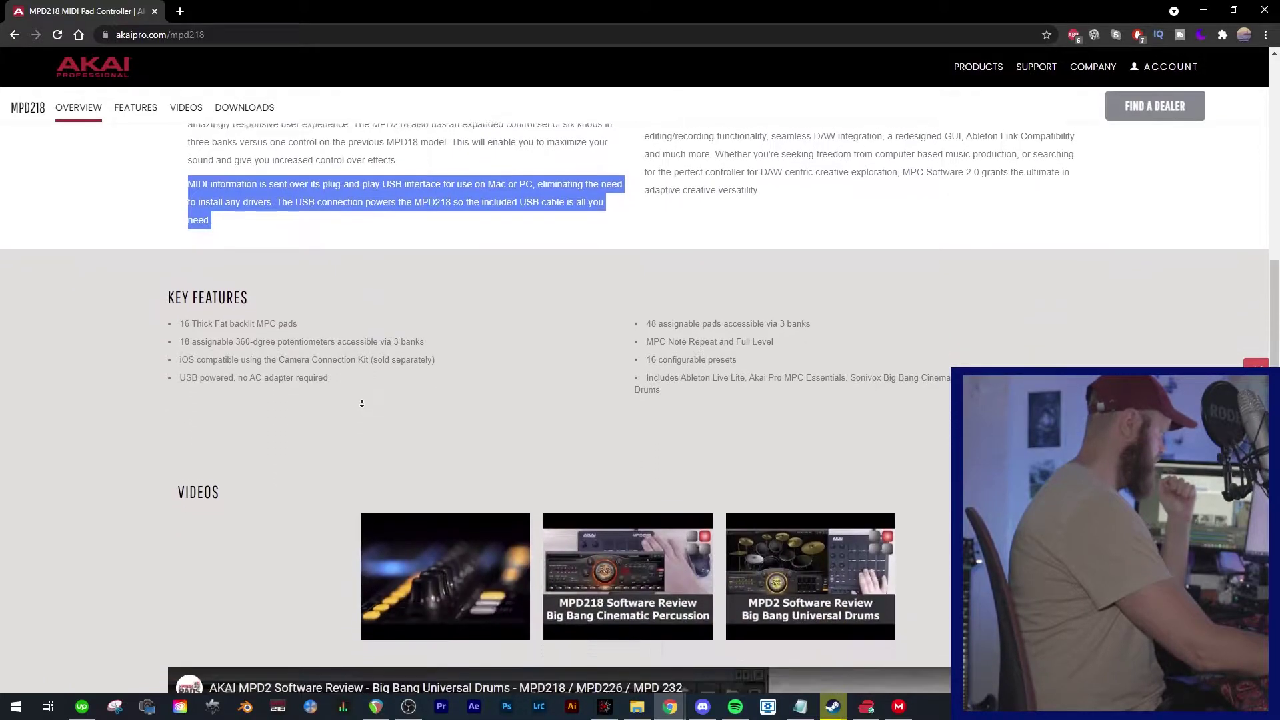
{"action": "scroll", "coordinate": [347, 434], "scroll_direction": "down", "scroll_amount": 10}
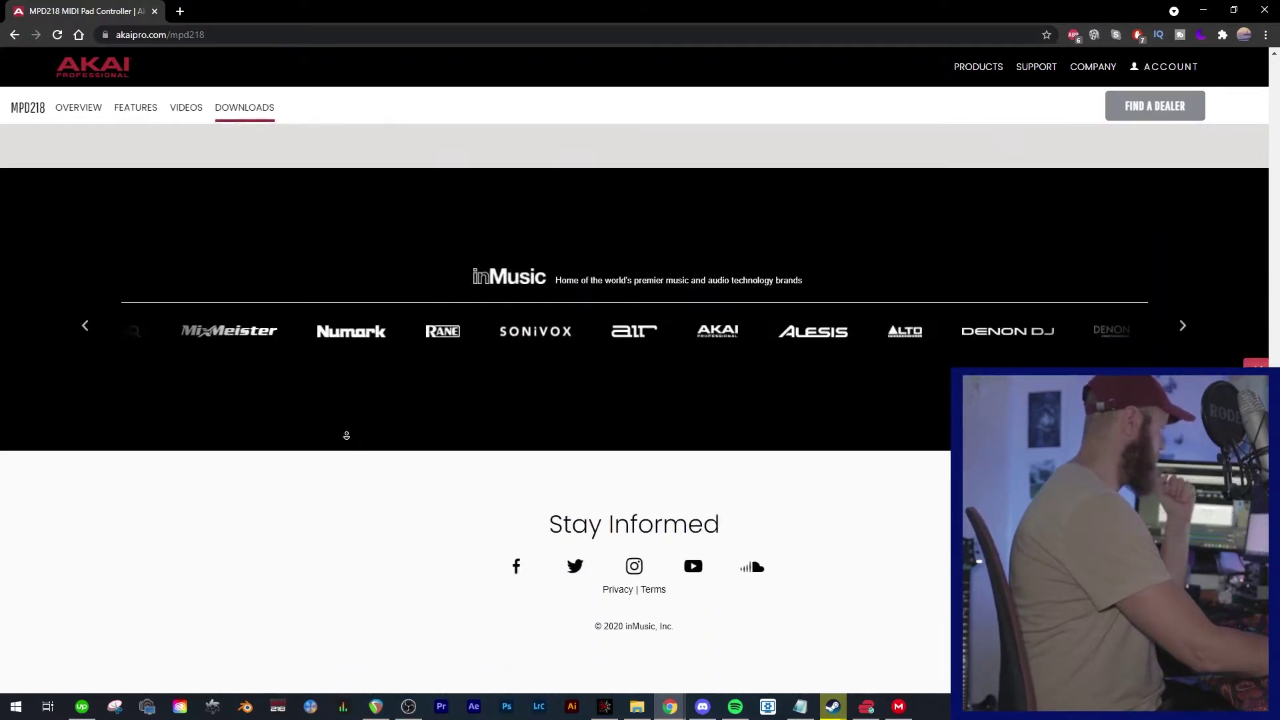
{"action": "scroll", "coordinate": [400, 458], "scroll_direction": "up", "scroll_amount": 5}
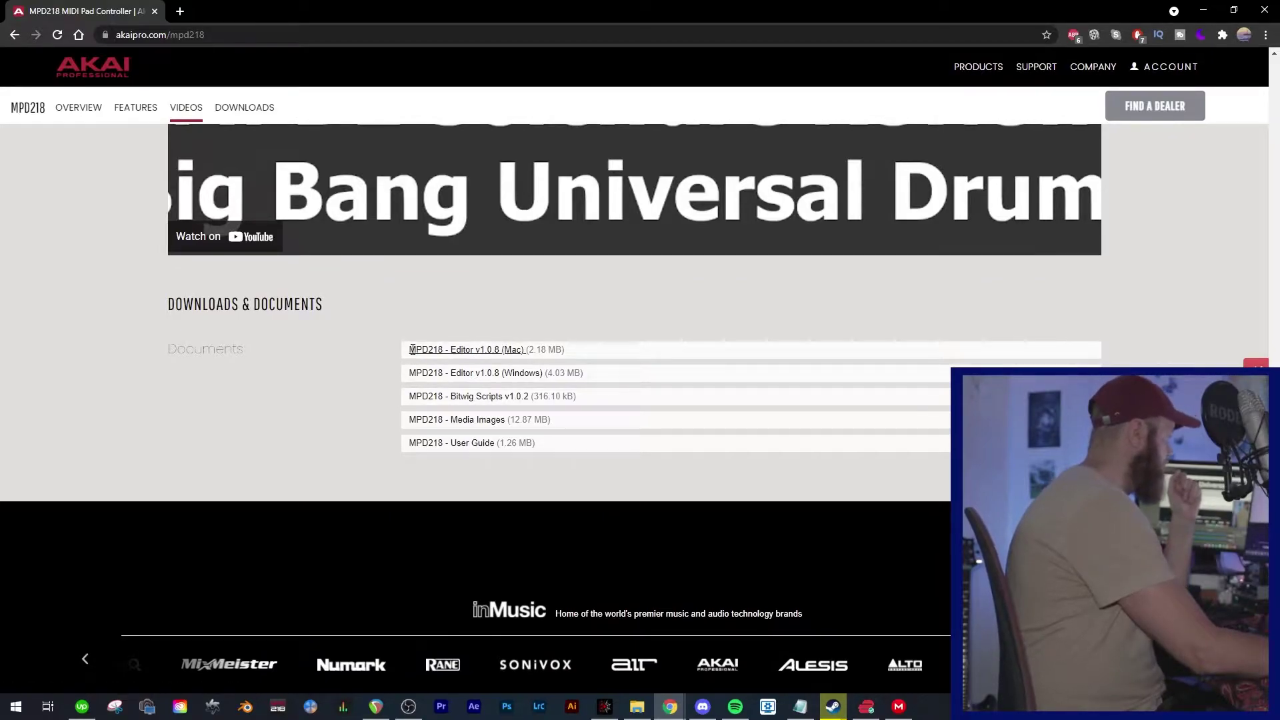
{"action": "left_click_drag", "start_coordinate": [413, 350], "coordinate": [608, 375]}
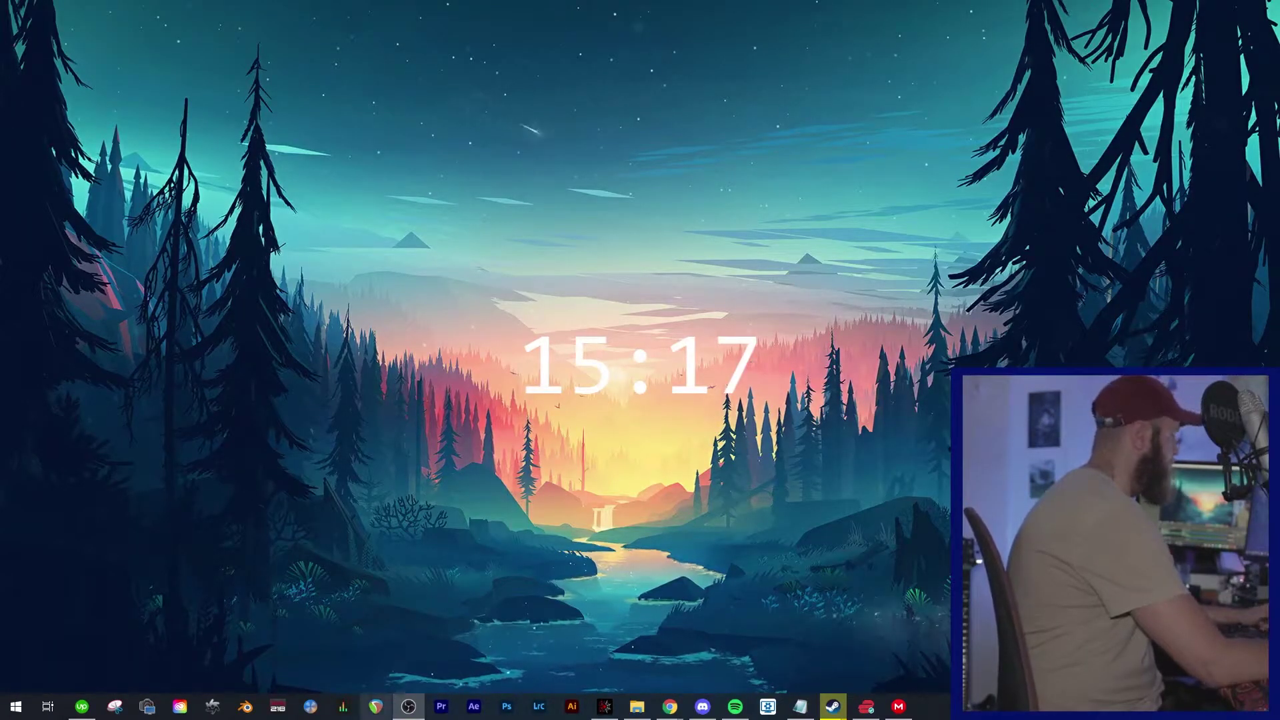
Start REAPER with the Testing stuff project and open Preferences on the MIDI Devices page
{"action": "left_click", "coordinate": [375, 709]}
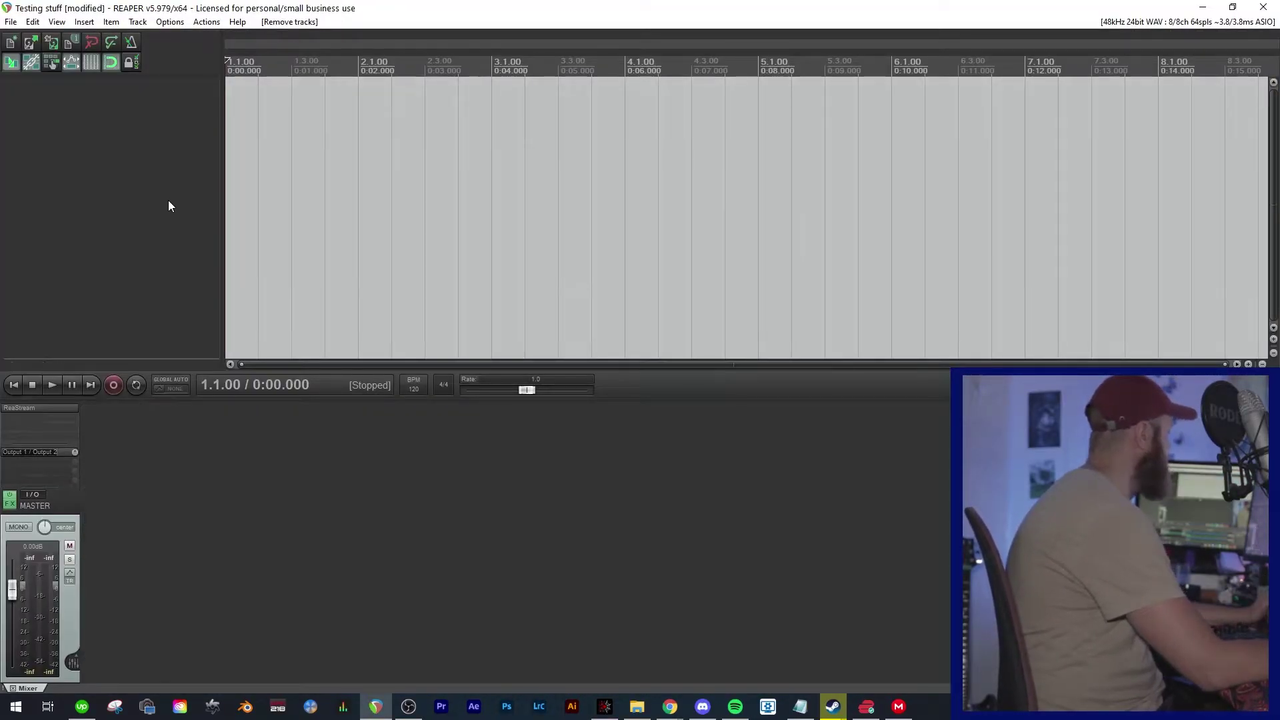
{"action": "left_click", "coordinate": [169, 22]}
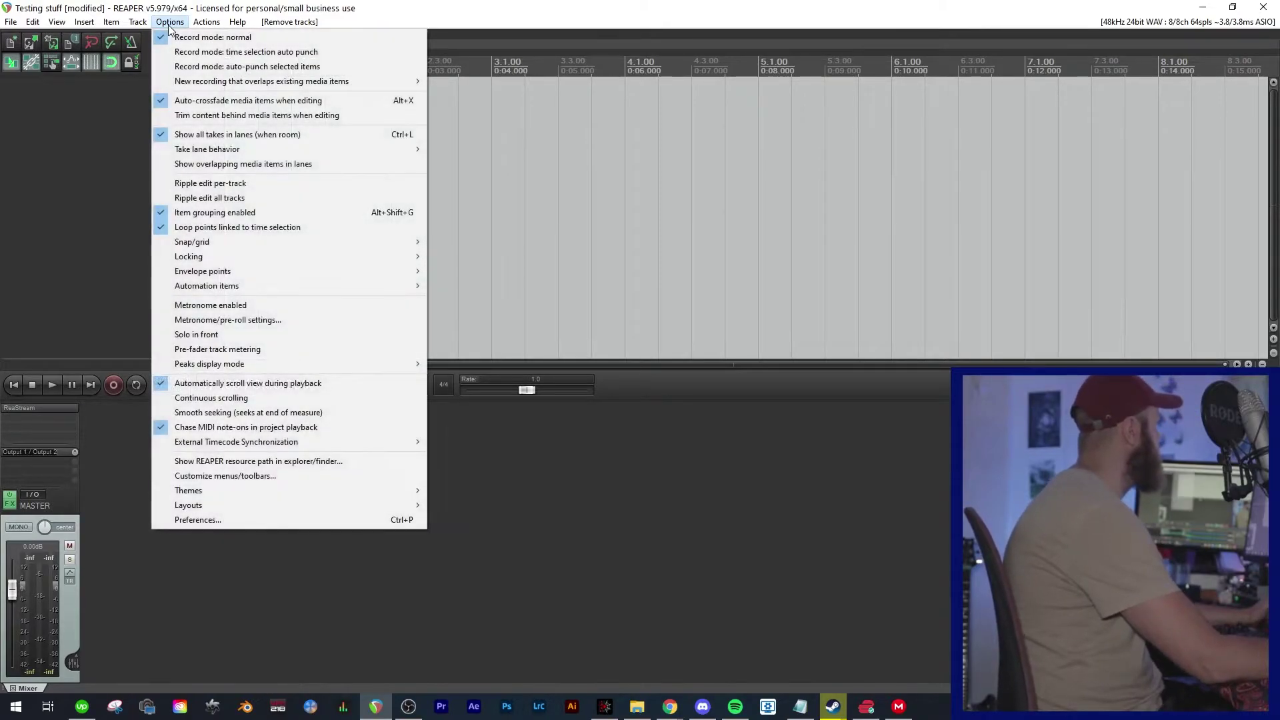
{"action": "left_click", "coordinate": [271, 523]}
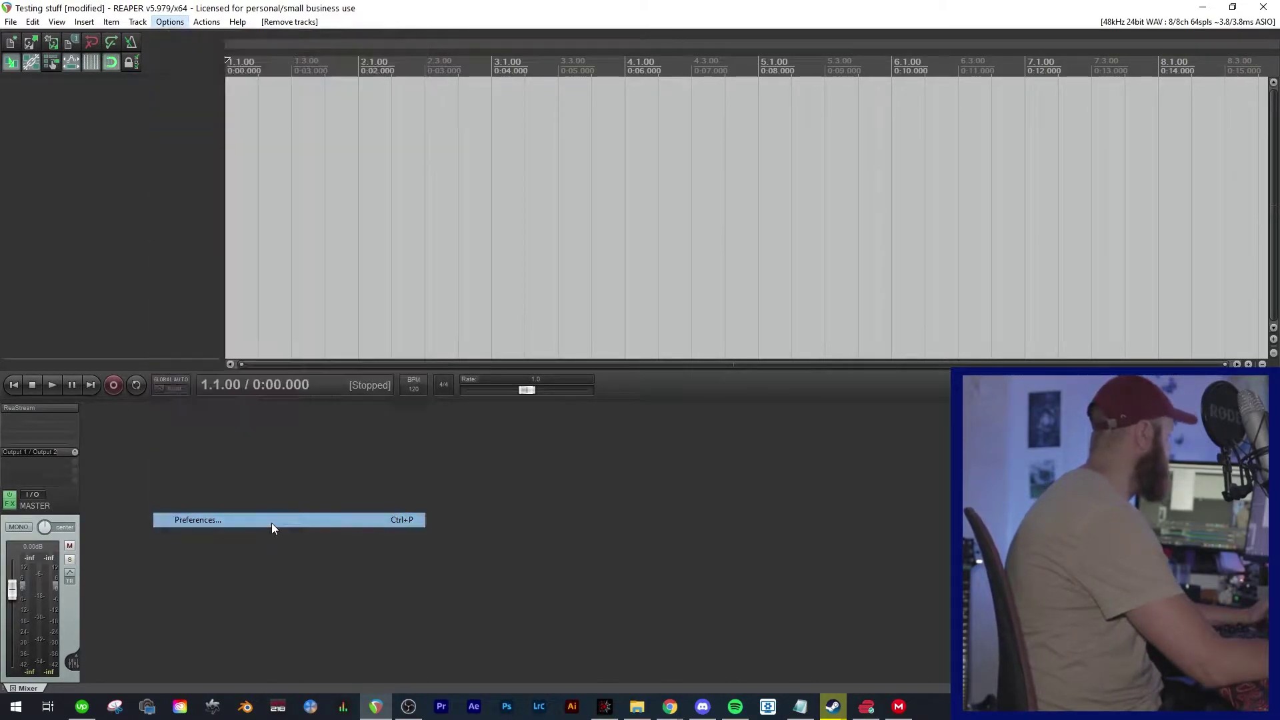
{"action": "left_click_drag", "start_coordinate": [626, 280], "coordinate": [627, 215]}
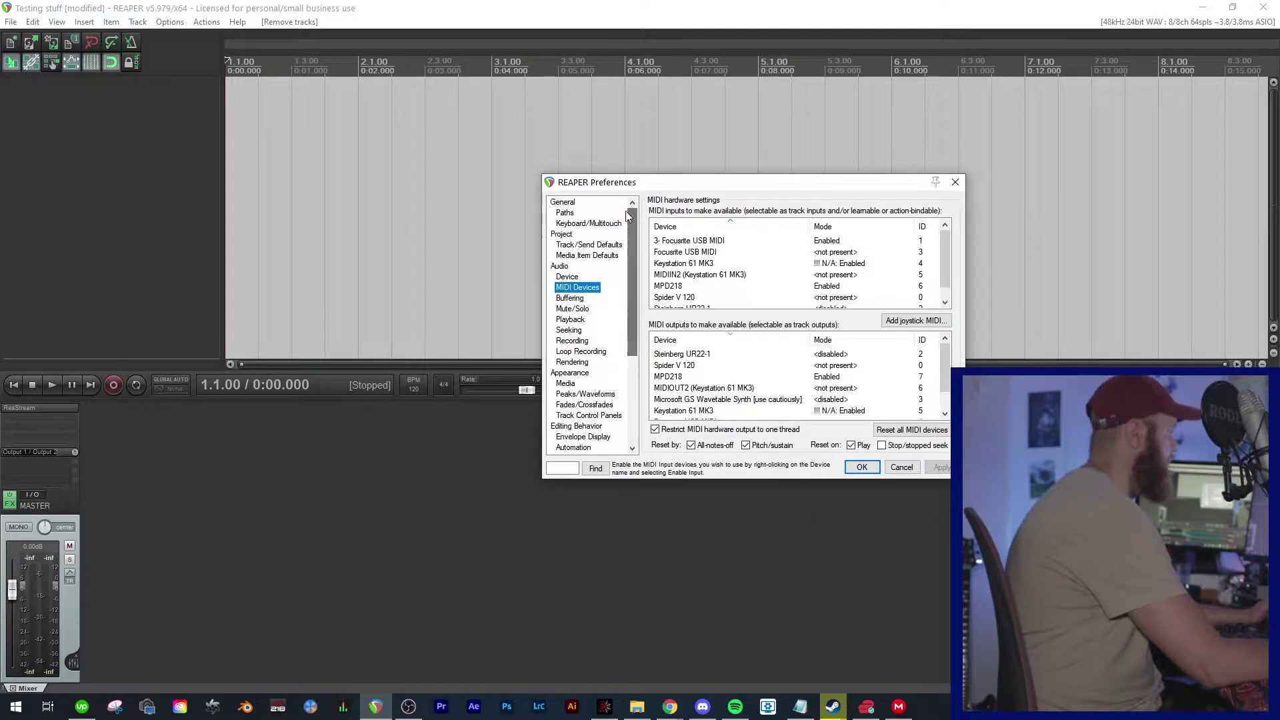
Confirm the MPD218 is enabled as MIDI input and output, then OK the Preferences
{"action": "left_click", "coordinate": [670, 287]}
{"action": "scroll", "coordinate": [670, 291], "scroll_direction": "down", "scroll_amount": 1}
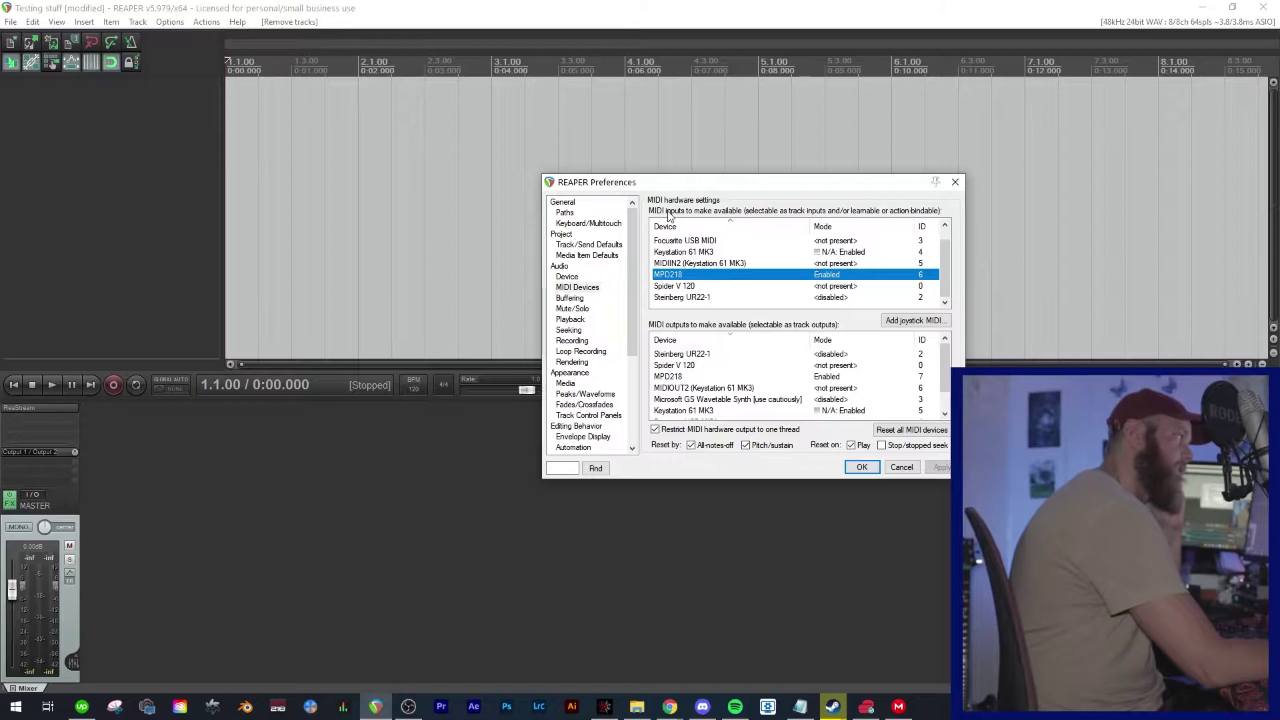
{"action": "left_click", "coordinate": [691, 377]}
{"action": "scroll", "coordinate": [690, 378], "scroll_direction": "down", "scroll_amount": 2}
{"action": "scroll", "coordinate": [774, 367], "scroll_direction": "up", "scroll_amount": 2}
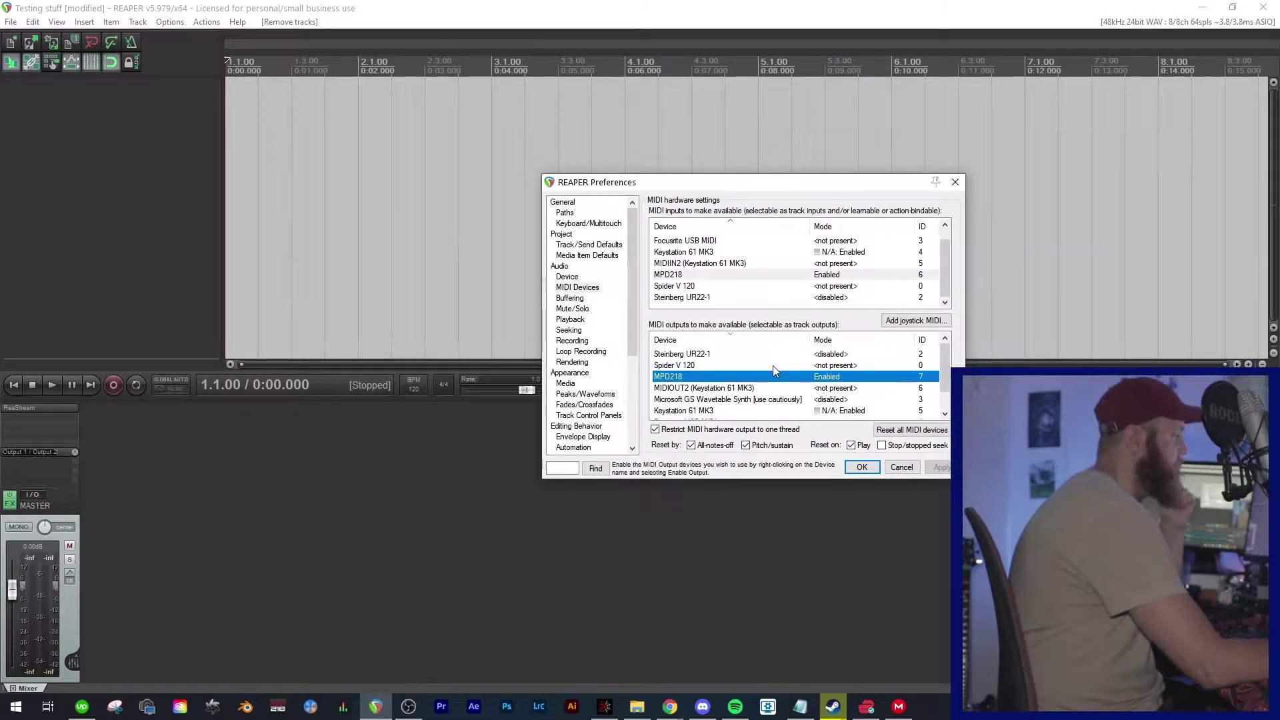
{"action": "left_click", "coordinate": [778, 282]}
{"action": "right_click", "coordinate": [779, 282]}
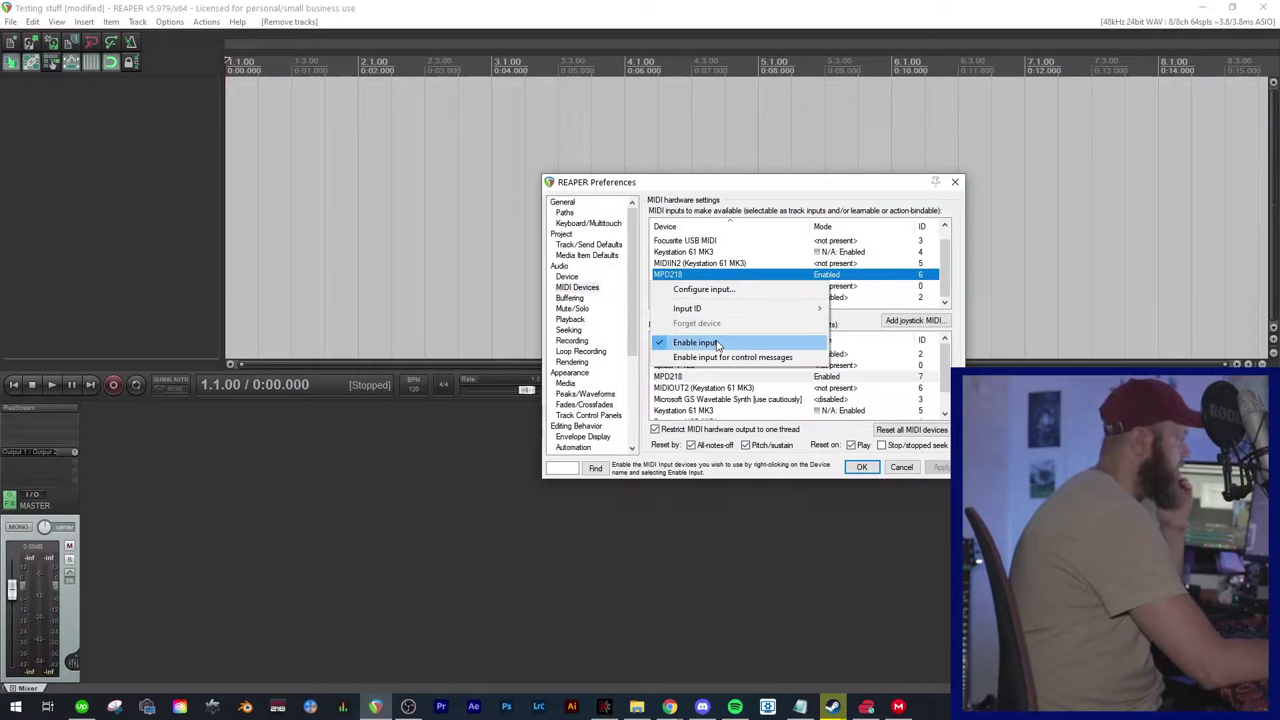
{"action": "left_click", "coordinate": [747, 378]}
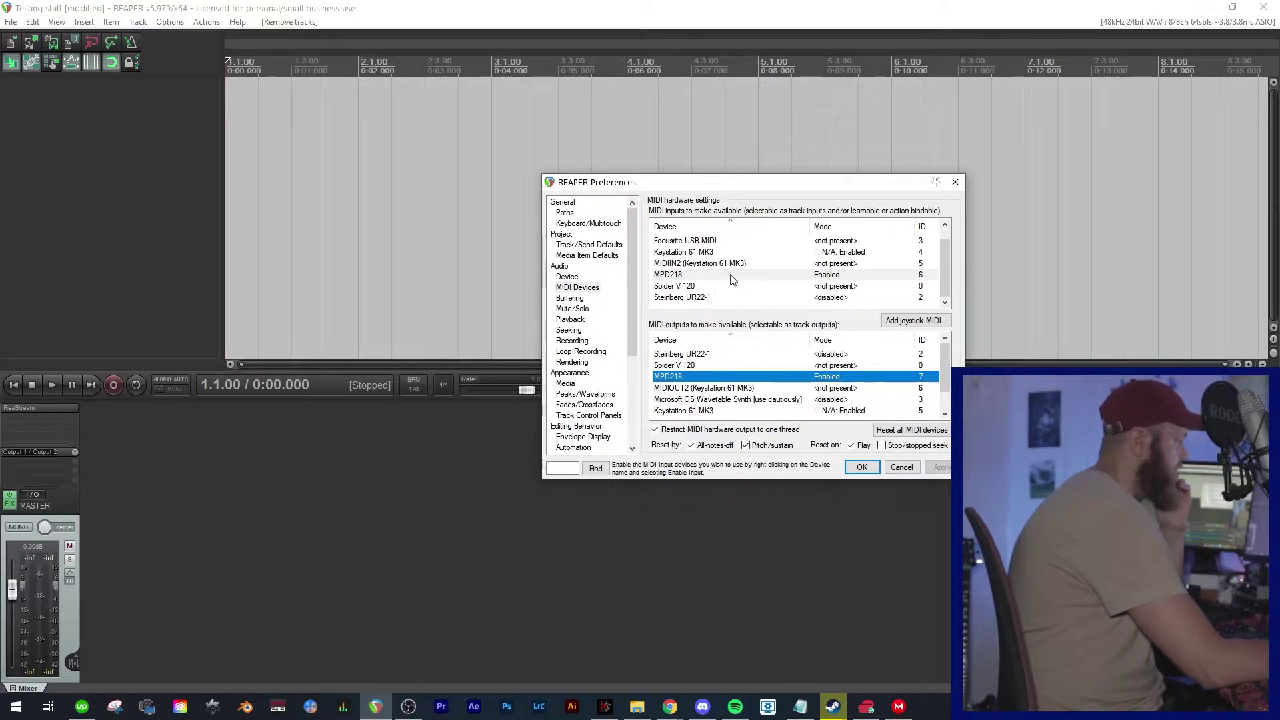
{"action": "right_click", "coordinate": [729, 379]}
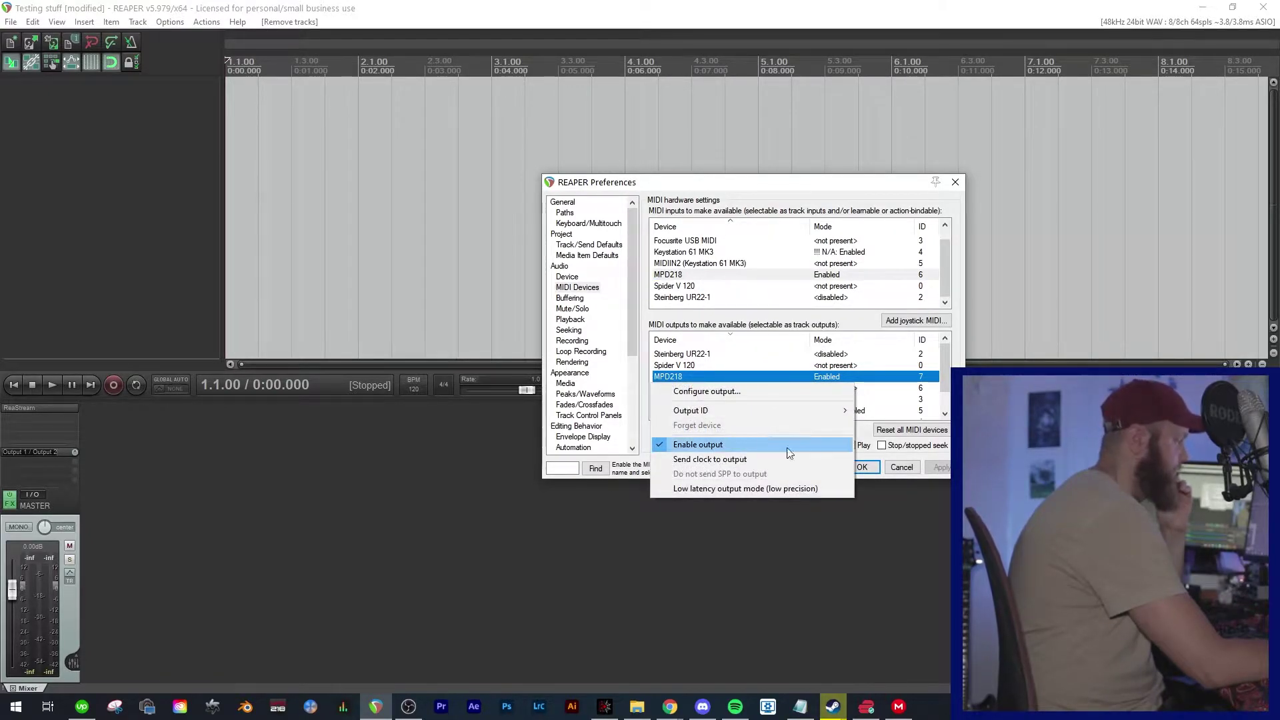
{"action": "left_click", "coordinate": [929, 454]}
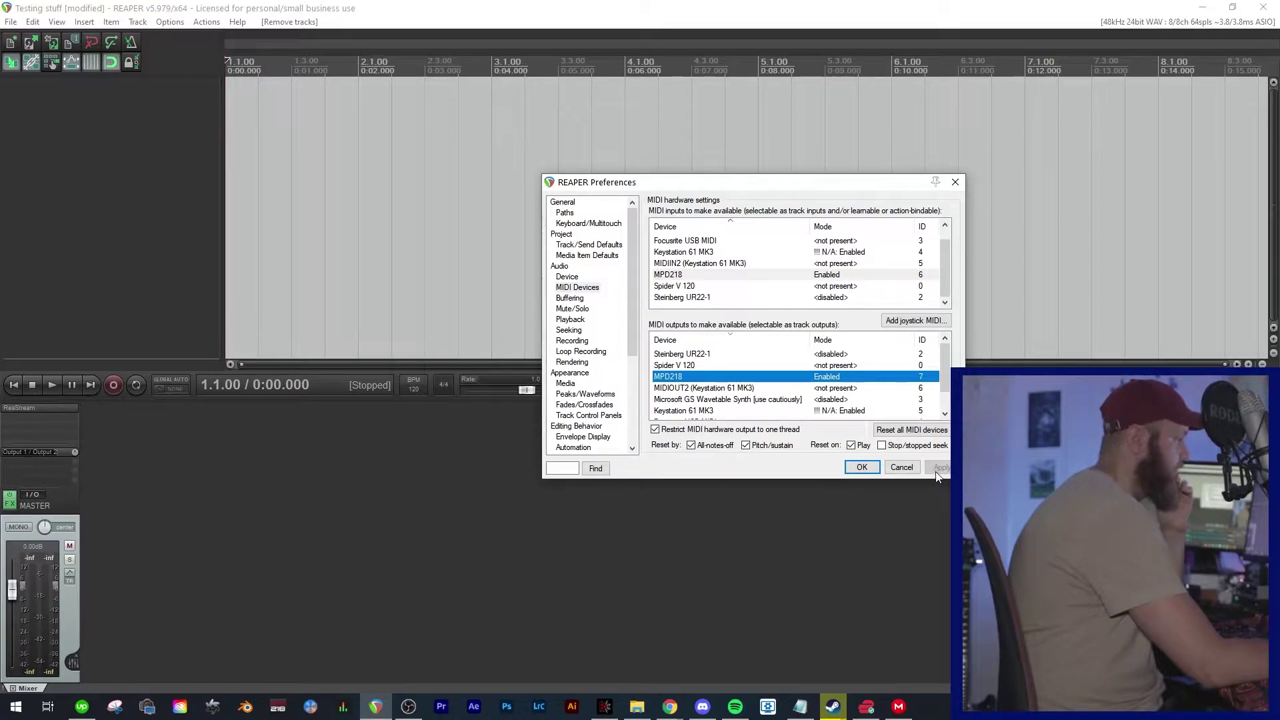
{"action": "left_click", "coordinate": [862, 467]}
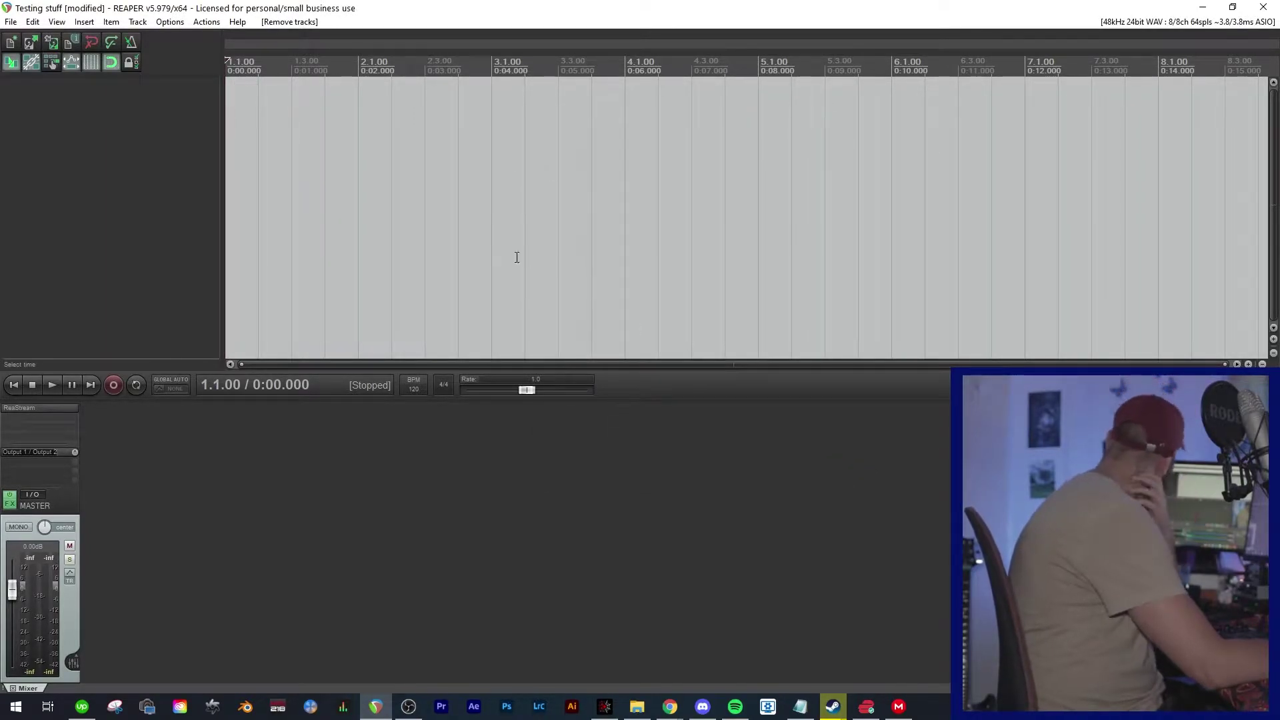
Insert VSTi EZdrummer on a new track, declining the extra output routing tracks
{"action": "right_click", "coordinate": [170, 194]}
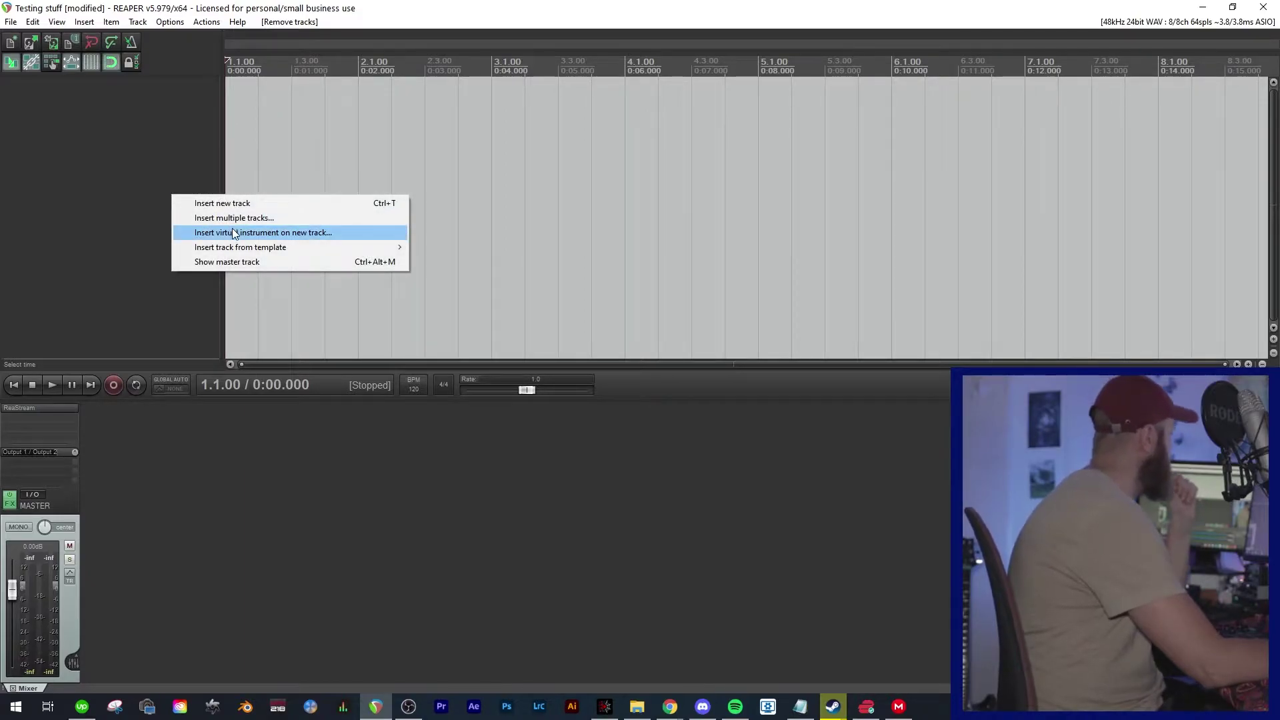
{"action": "left_click", "coordinate": [253, 236]}
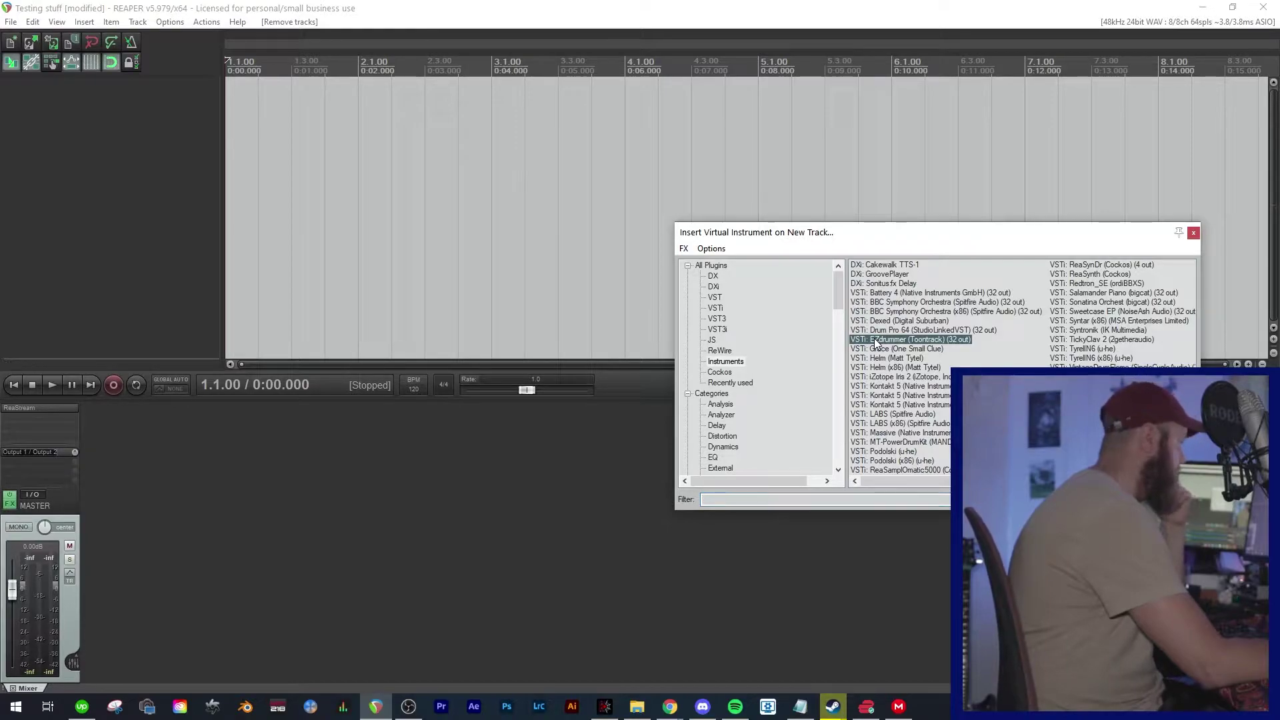
{"action": "left_click_drag", "start_coordinate": [1029, 250], "coordinate": [734, 284]}
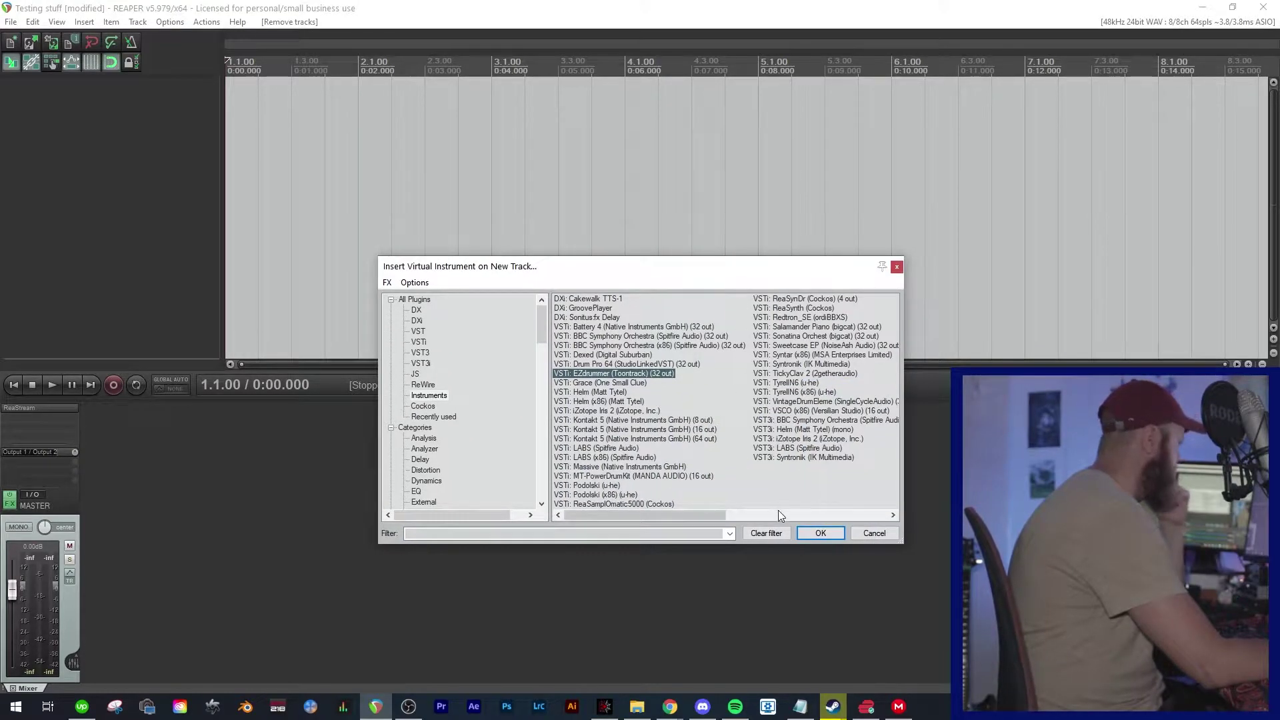
{"action": "left_click", "coordinate": [822, 534]}
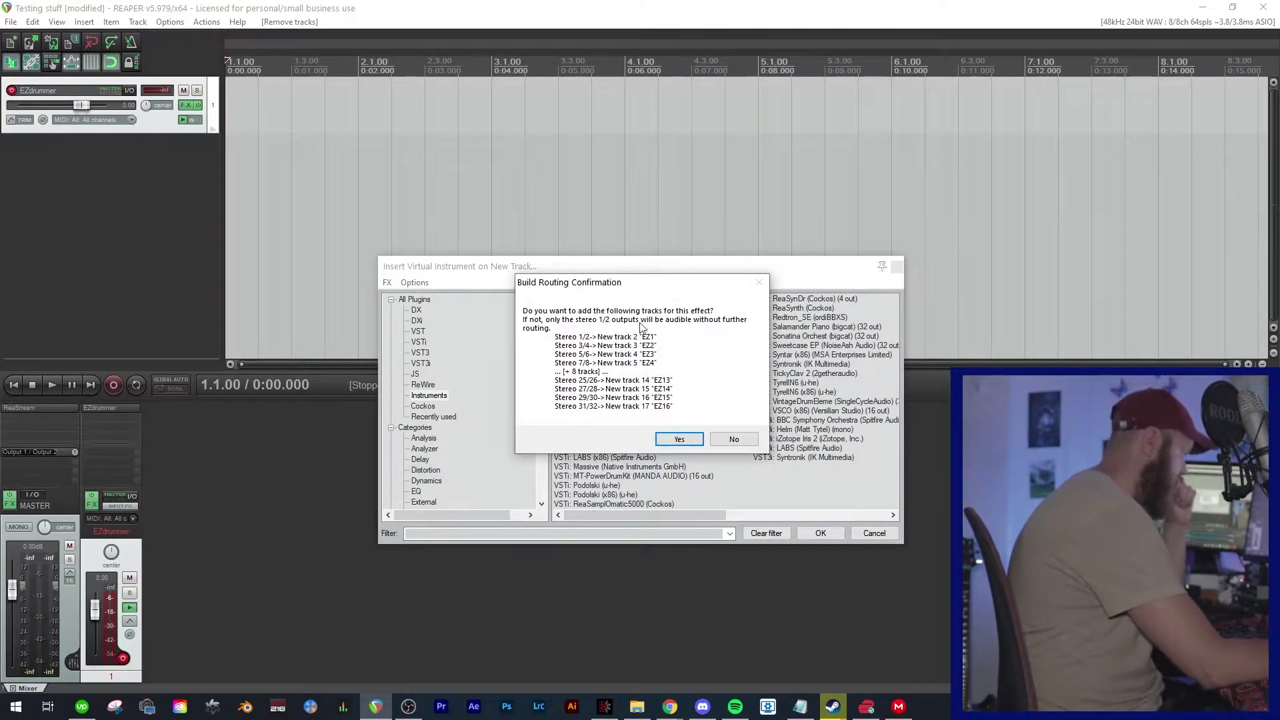
{"action": "left_click", "coordinate": [734, 438]}
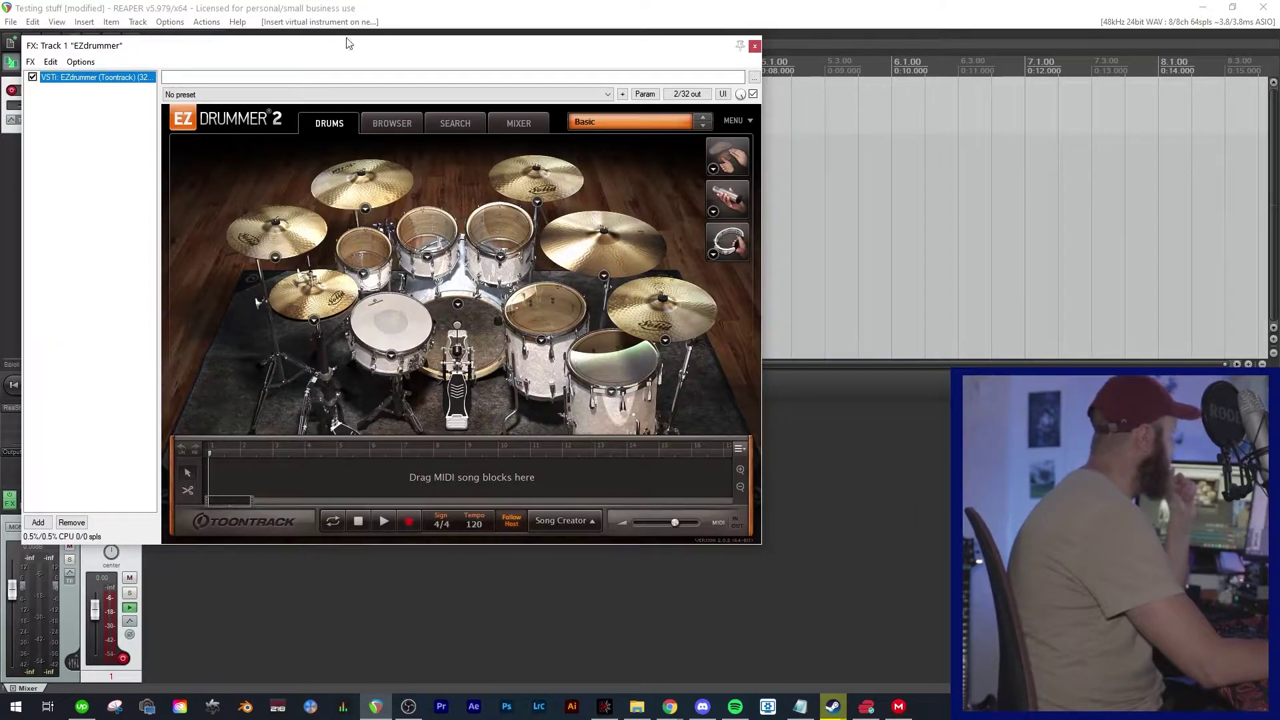
Drag the EZdrummer window to the right to reveal the track
{"action": "left_click_drag", "start_coordinate": [346, 45], "coordinate": [587, 98]}
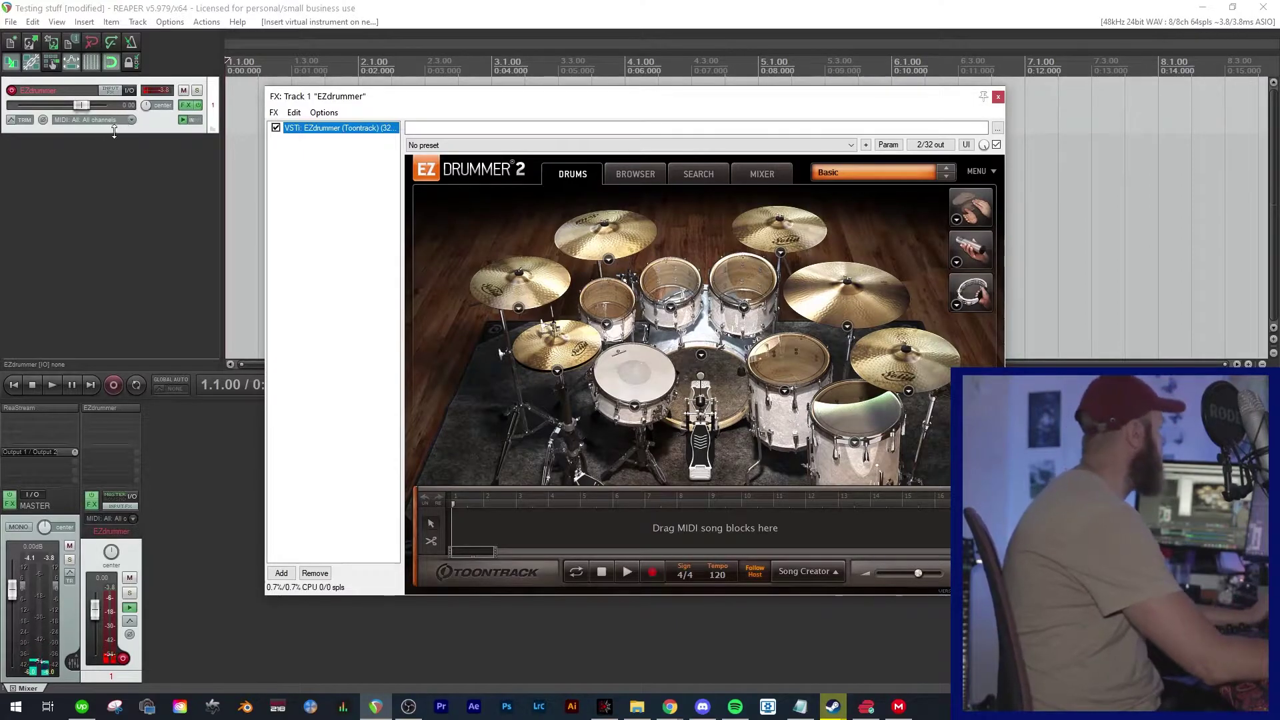
Set the EZdrummer track's MIDI input to MPD218, Channel 1 only
{"action": "left_click", "coordinate": [130, 121]}
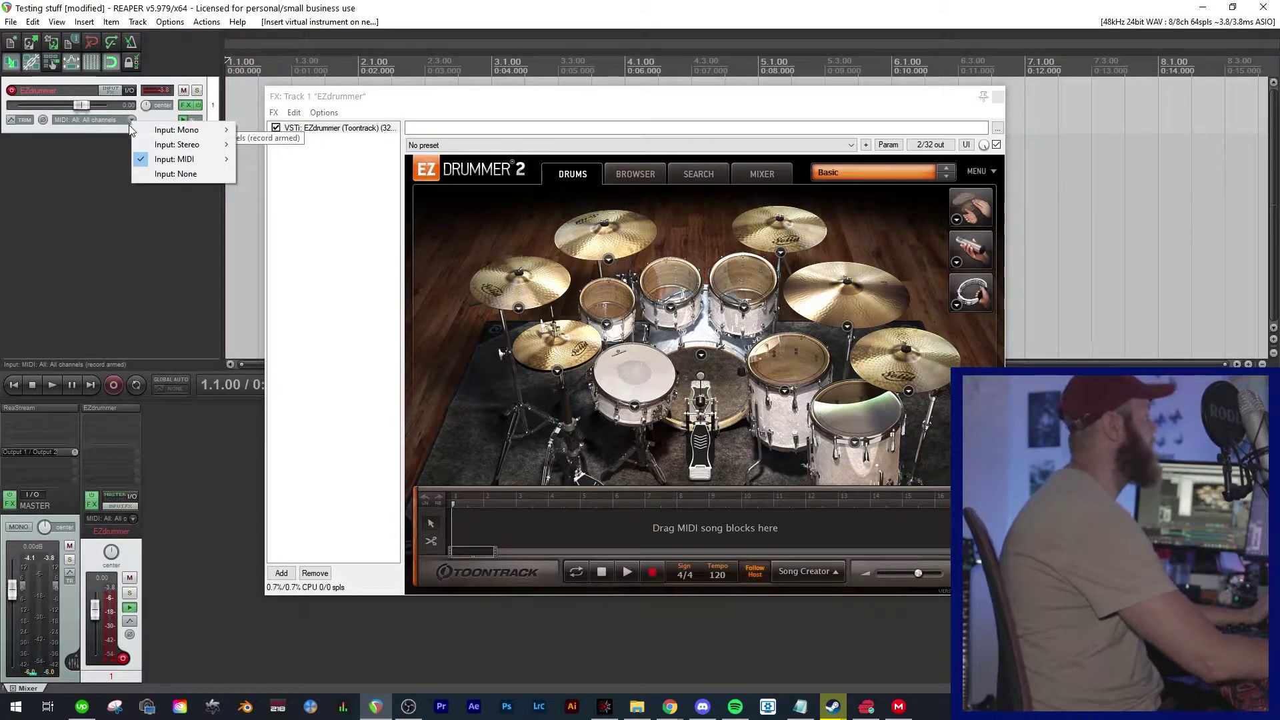
{"action": "mouse_move", "coordinate": [188, 164]}
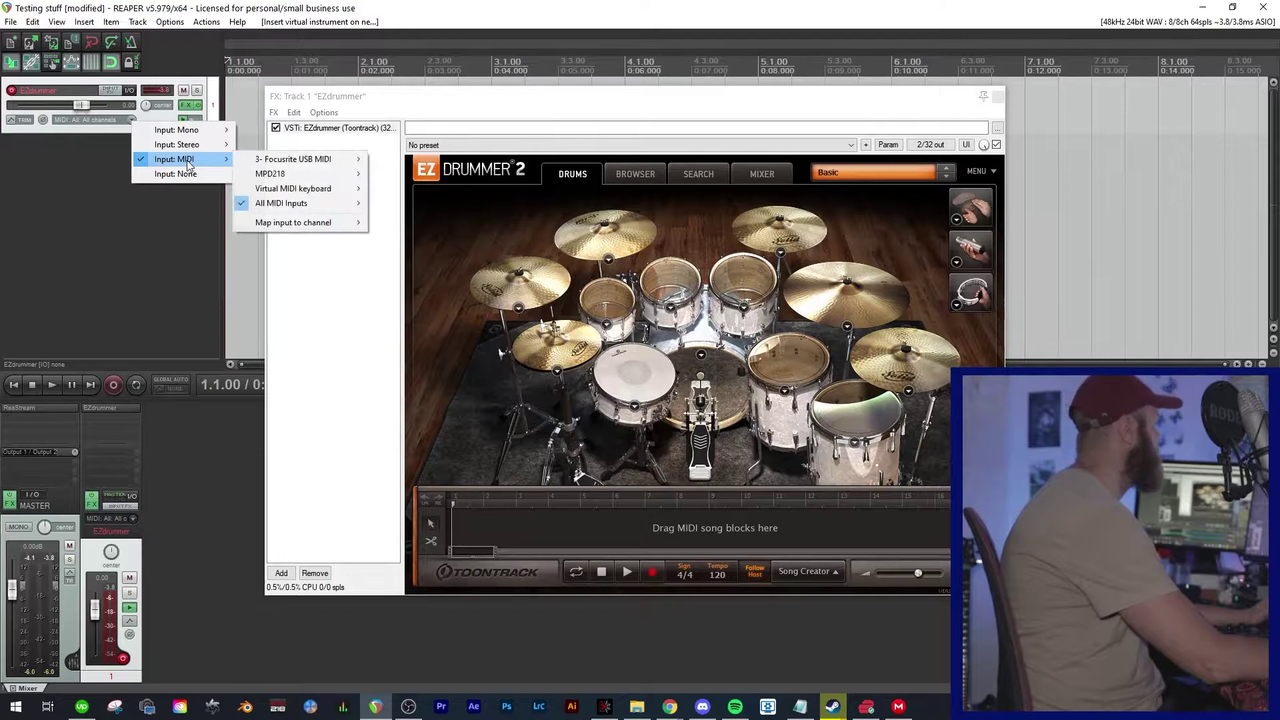
{"action": "mouse_move", "coordinate": [308, 211]}
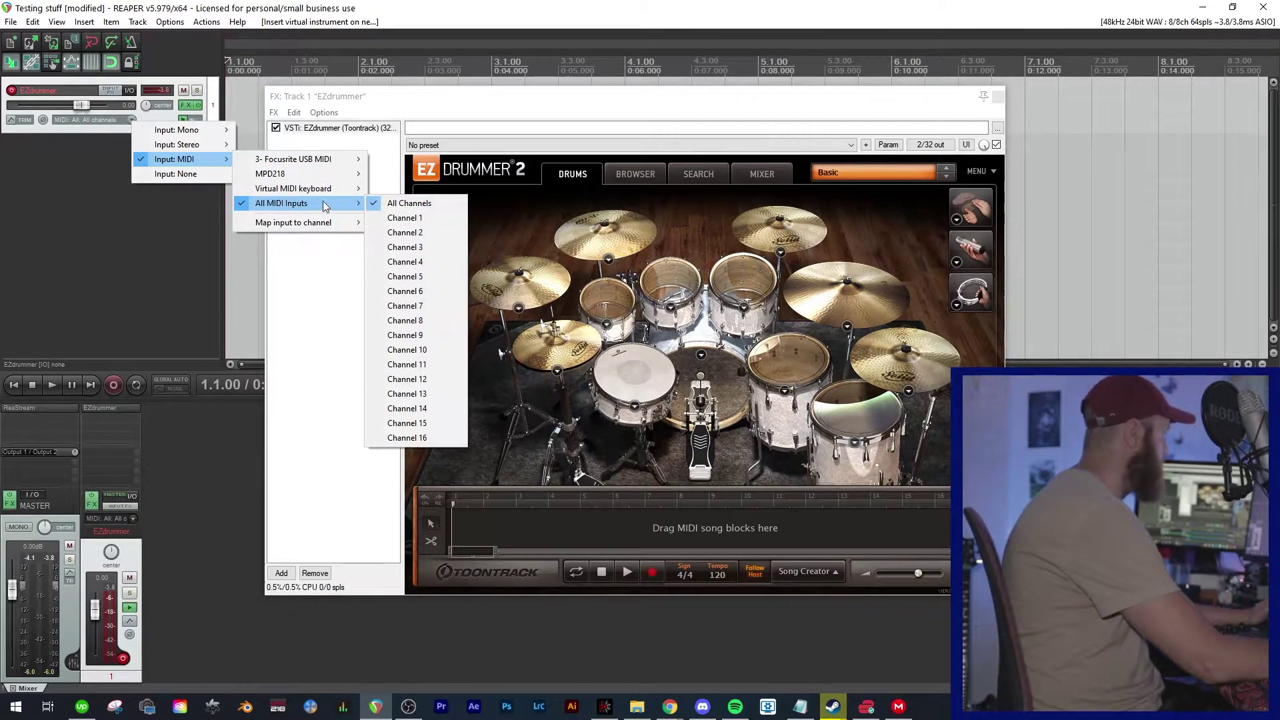
{"action": "mouse_move", "coordinate": [285, 188]}
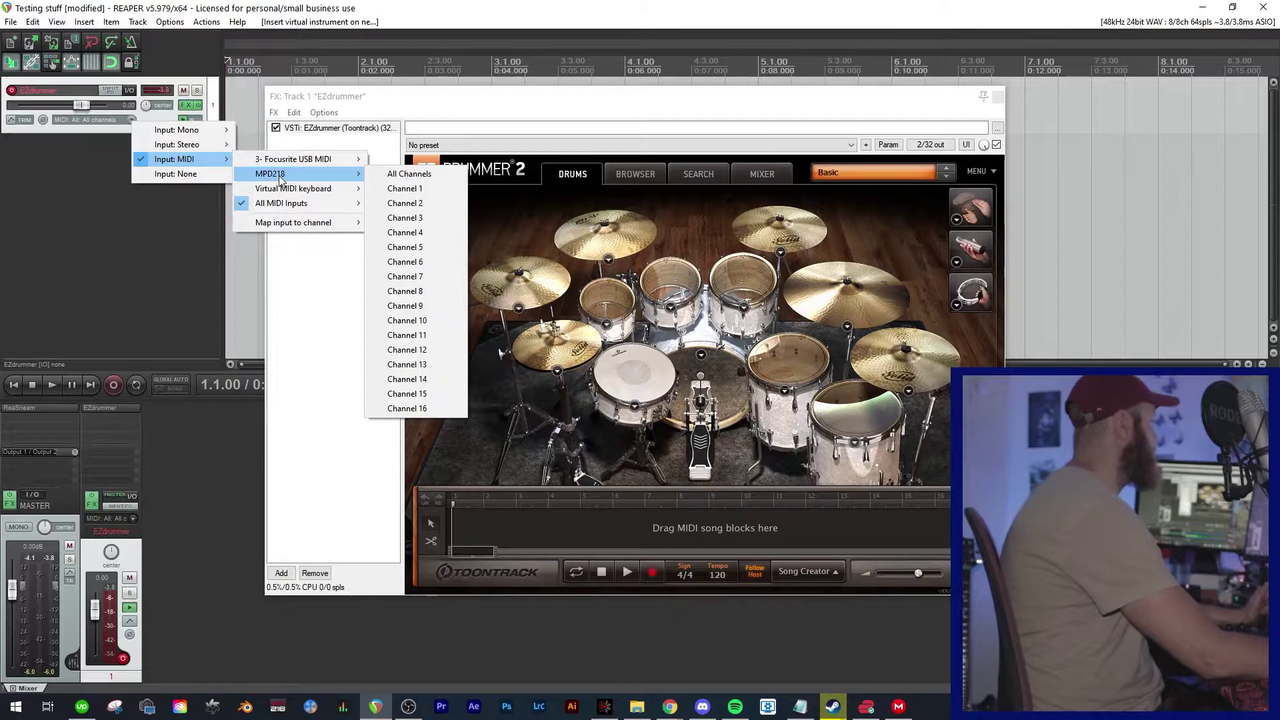
{"action": "left_click", "coordinate": [393, 175]}
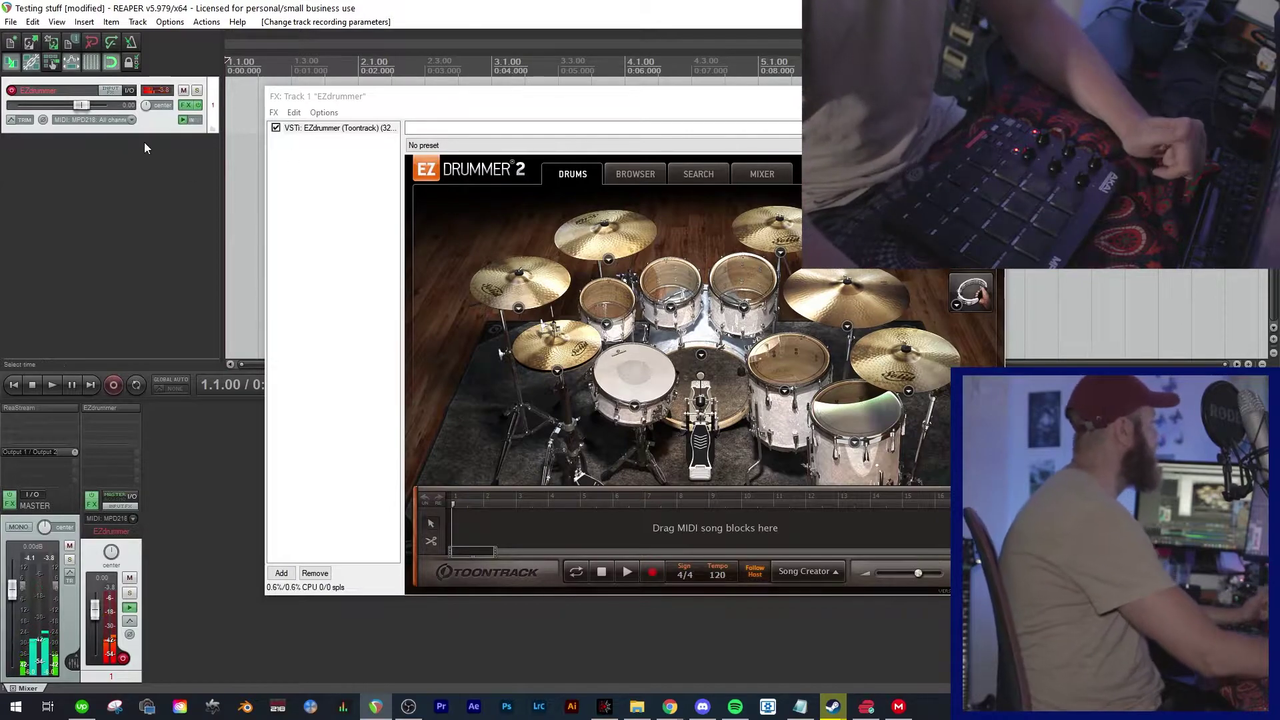
{"action": "left_click", "coordinate": [132, 119]}
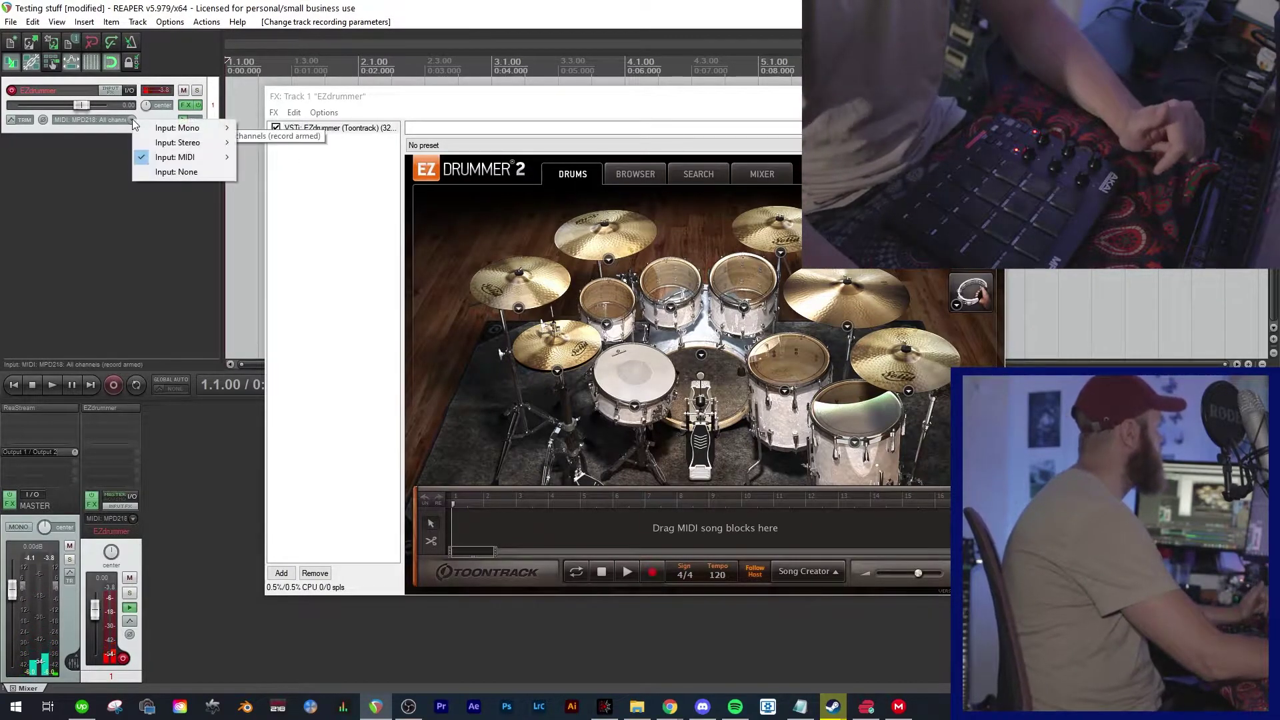
{"action": "mouse_move", "coordinate": [173, 160]}
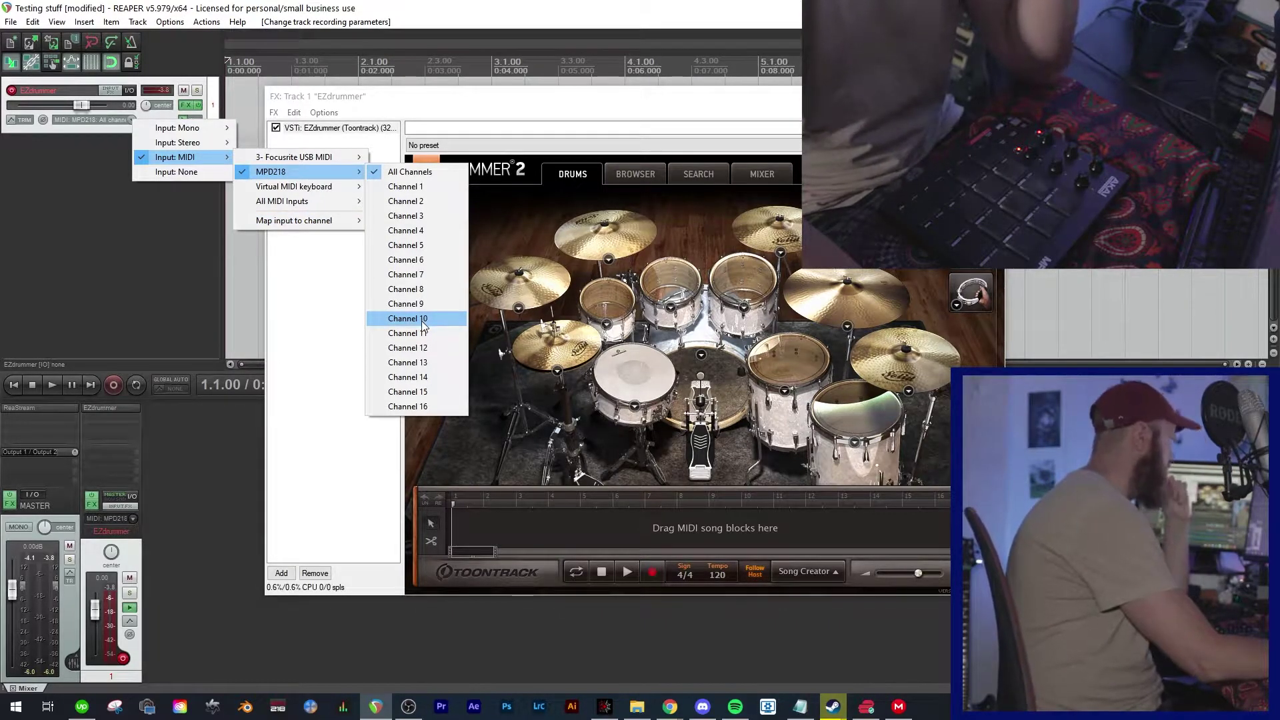
{"action": "left_click", "coordinate": [402, 186]}
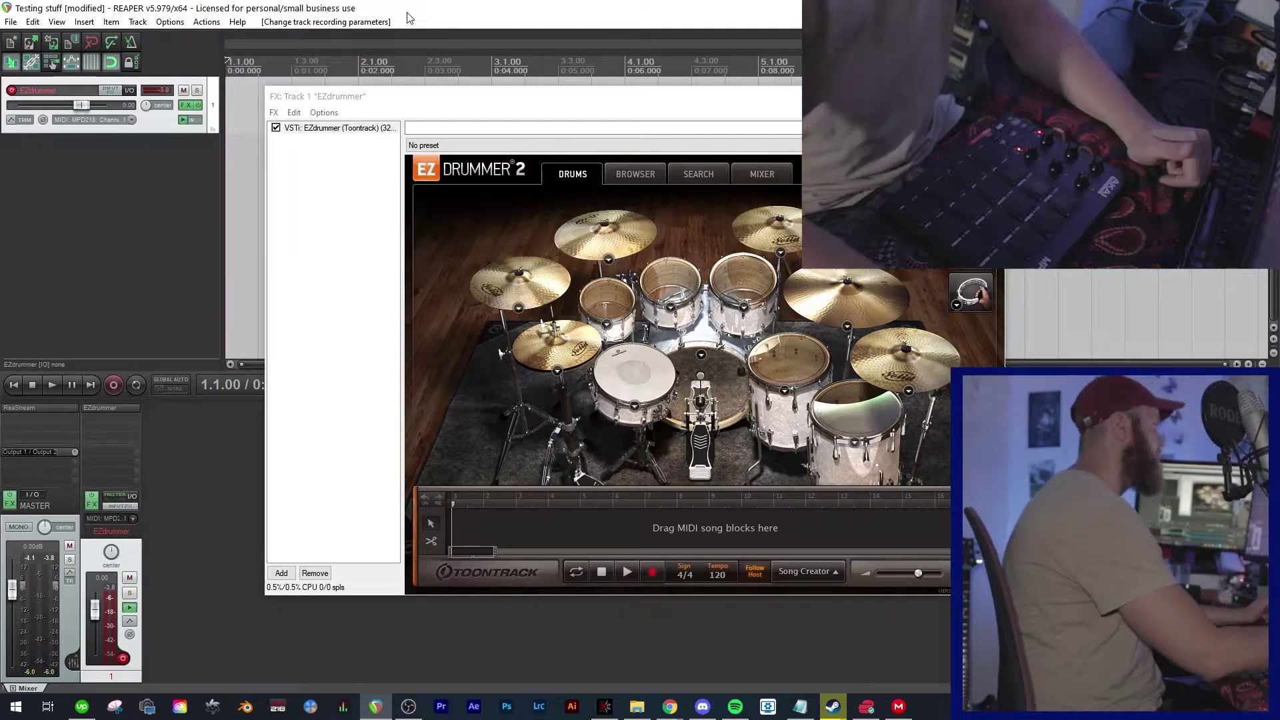
Keep the pad type as NOTE and switch the MPD218 Editor to Pad Bank B
{"action": "left_click_drag", "start_coordinate": [562, 100], "coordinate": [738, 116]}
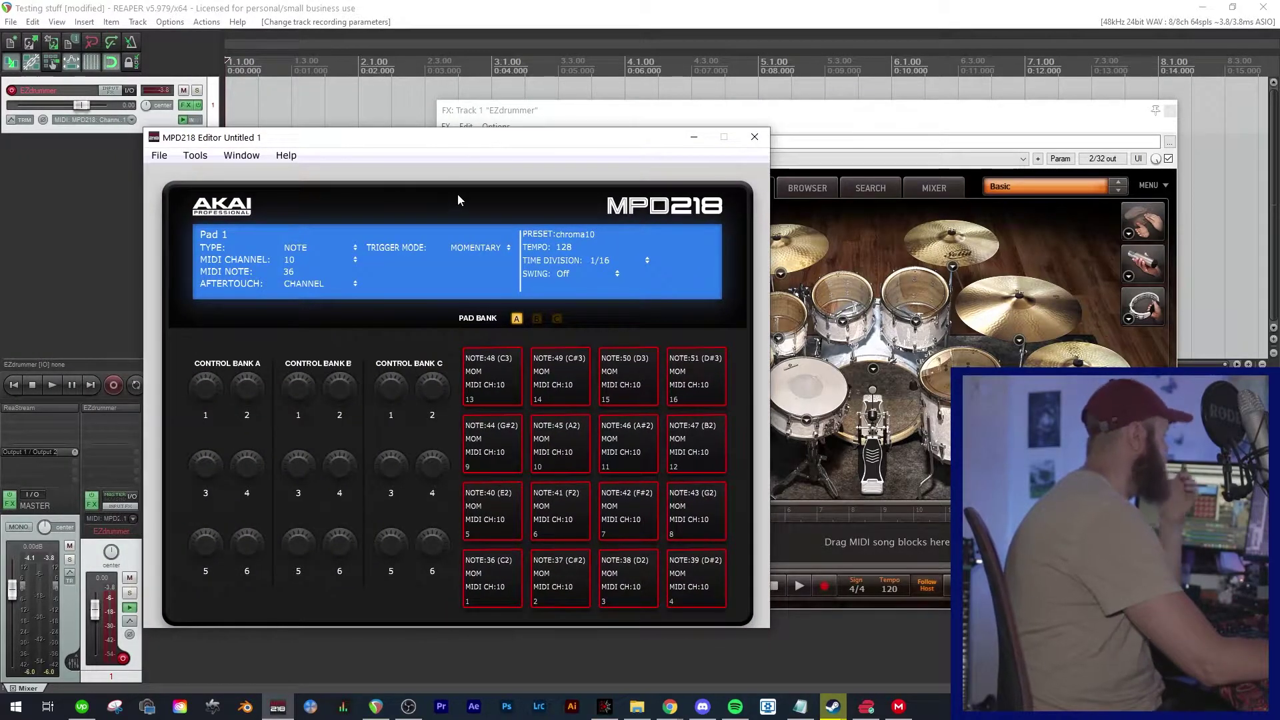
{"action": "left_click", "coordinate": [302, 250]}
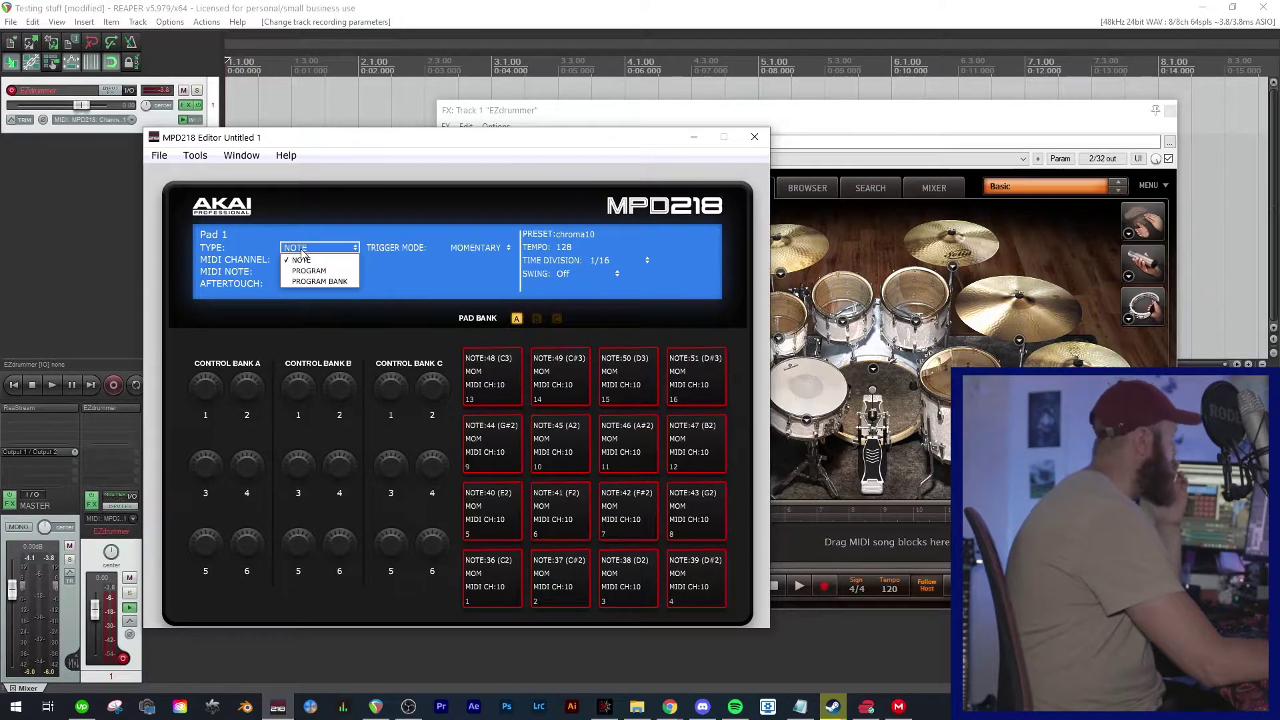
{"action": "left_click", "coordinate": [241, 256]}
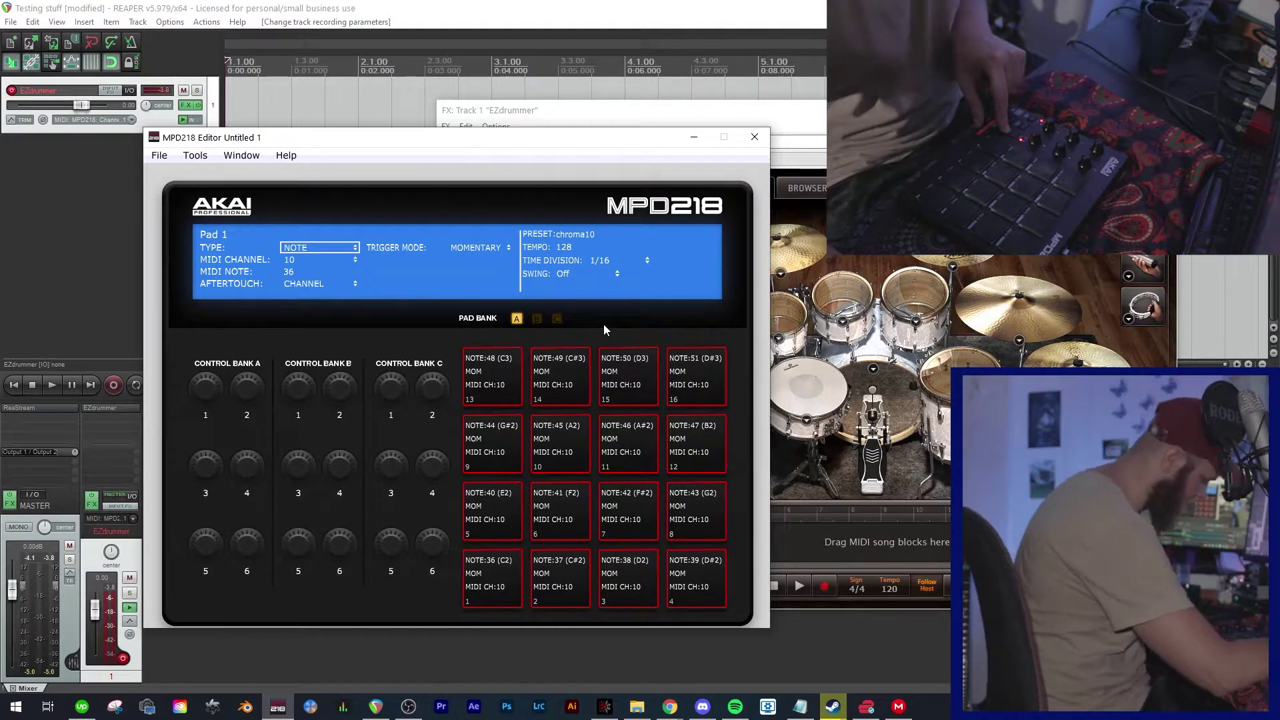
{"action": "left_click", "coordinate": [538, 319]}
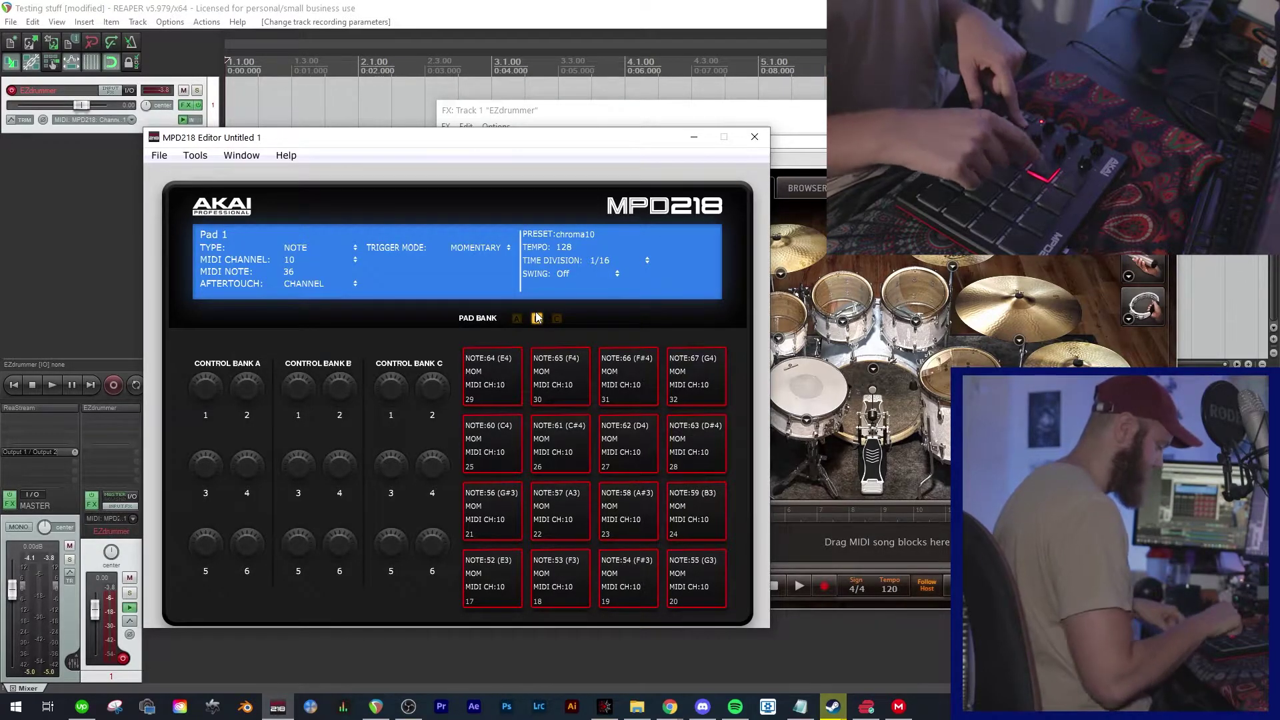
{"action": "left_click_drag", "start_coordinate": [526, 138], "coordinate": [445, 124]}
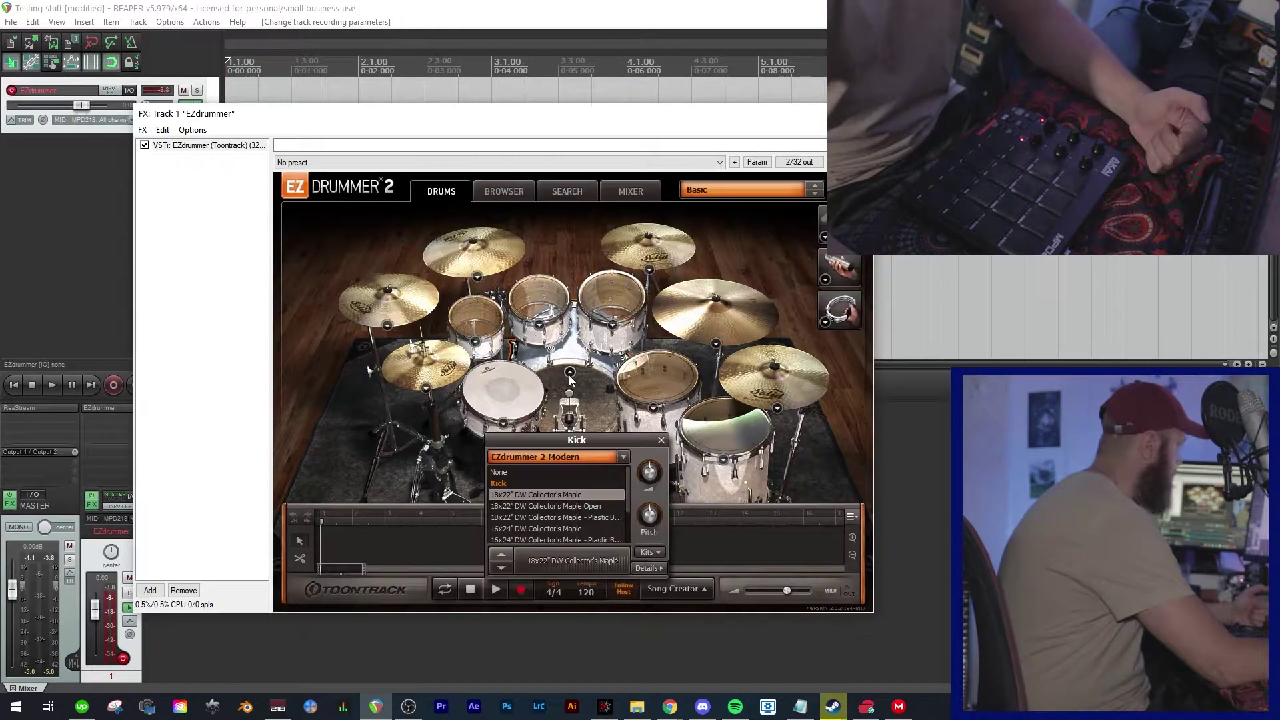
Open the EZdrummer kick's Details and show its Hit articulation as MIDI note 36
{"action": "left_click", "coordinate": [570, 372]}
{"action": "left_click", "coordinate": [570, 372]}
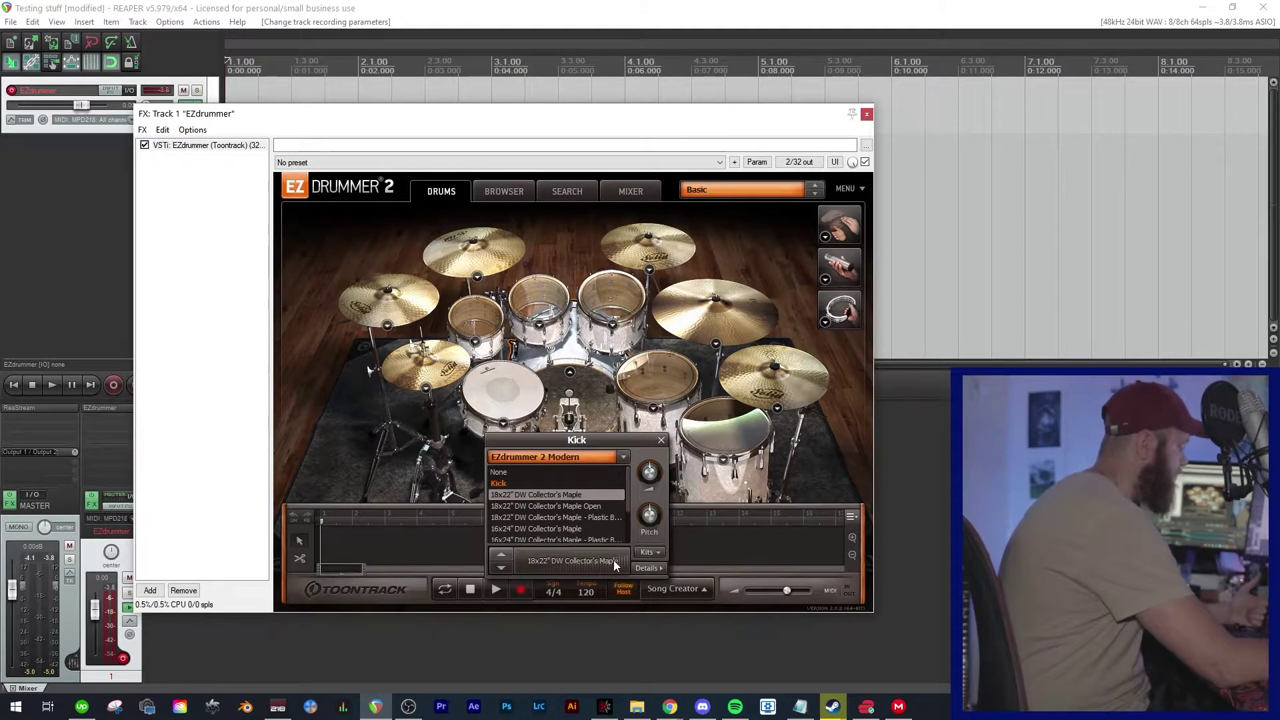
{"action": "left_click", "coordinate": [650, 568]}
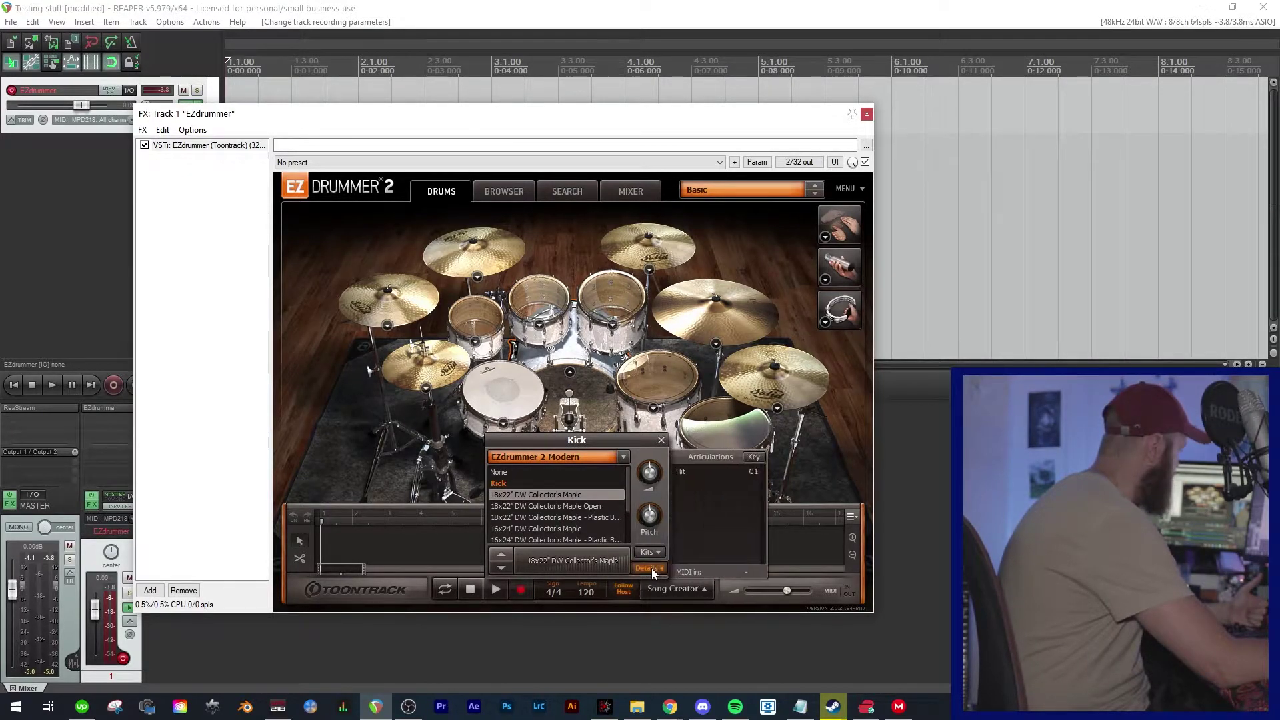
{"action": "left_click", "coordinate": [729, 469]}
{"action": "left_click", "coordinate": [753, 457]}
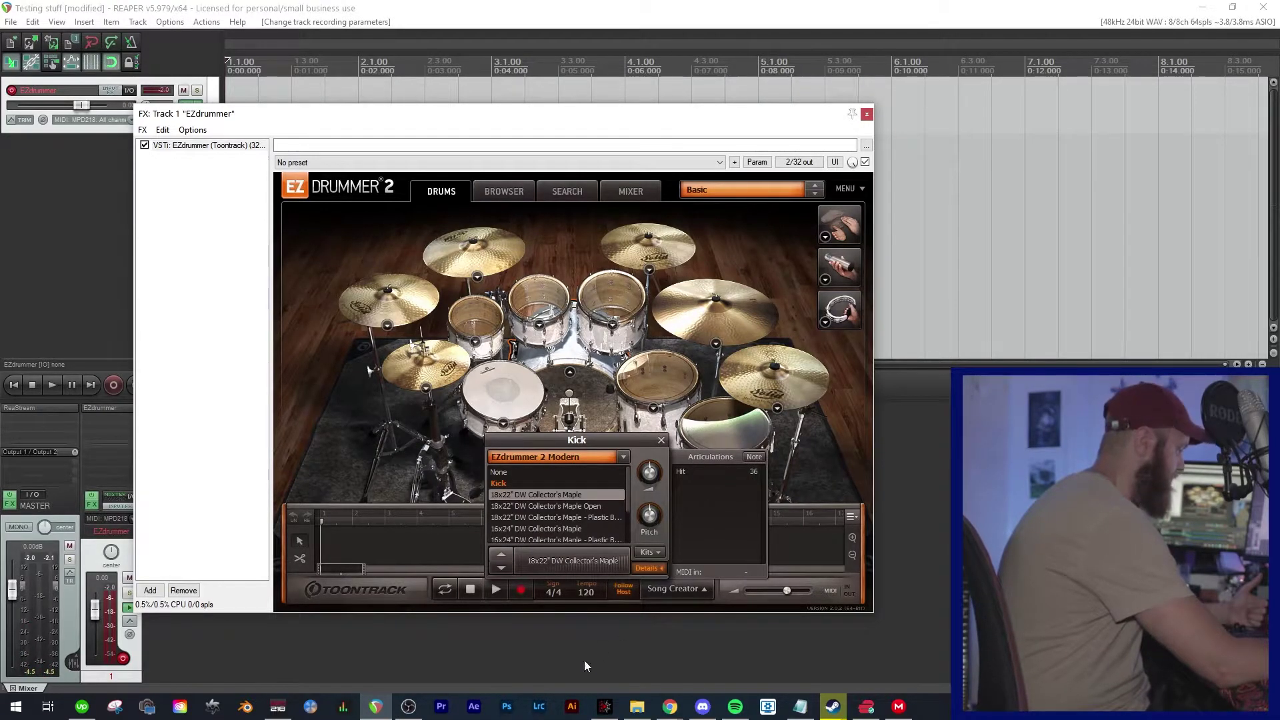
In the MPD218 Editor, change pad 17's MIDI note from 52 to 36
{"action": "left_click", "coordinate": [278, 706]}
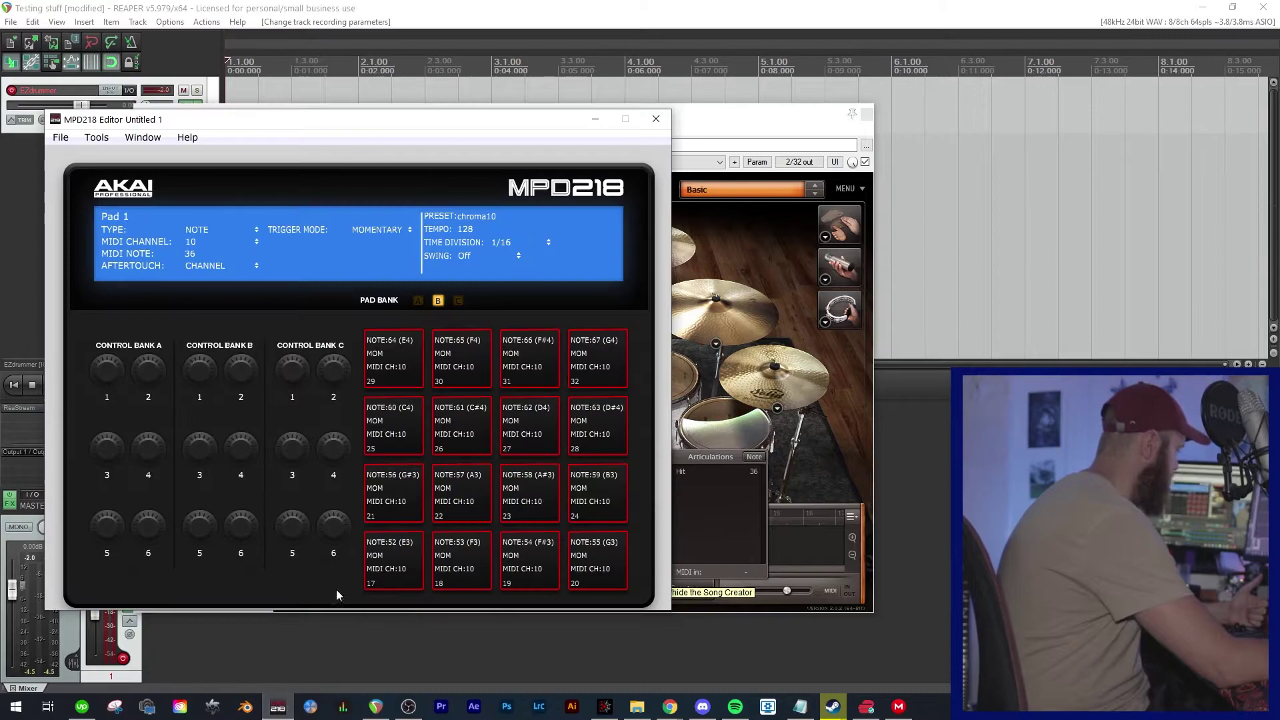
{"action": "left_click", "coordinate": [388, 557]}
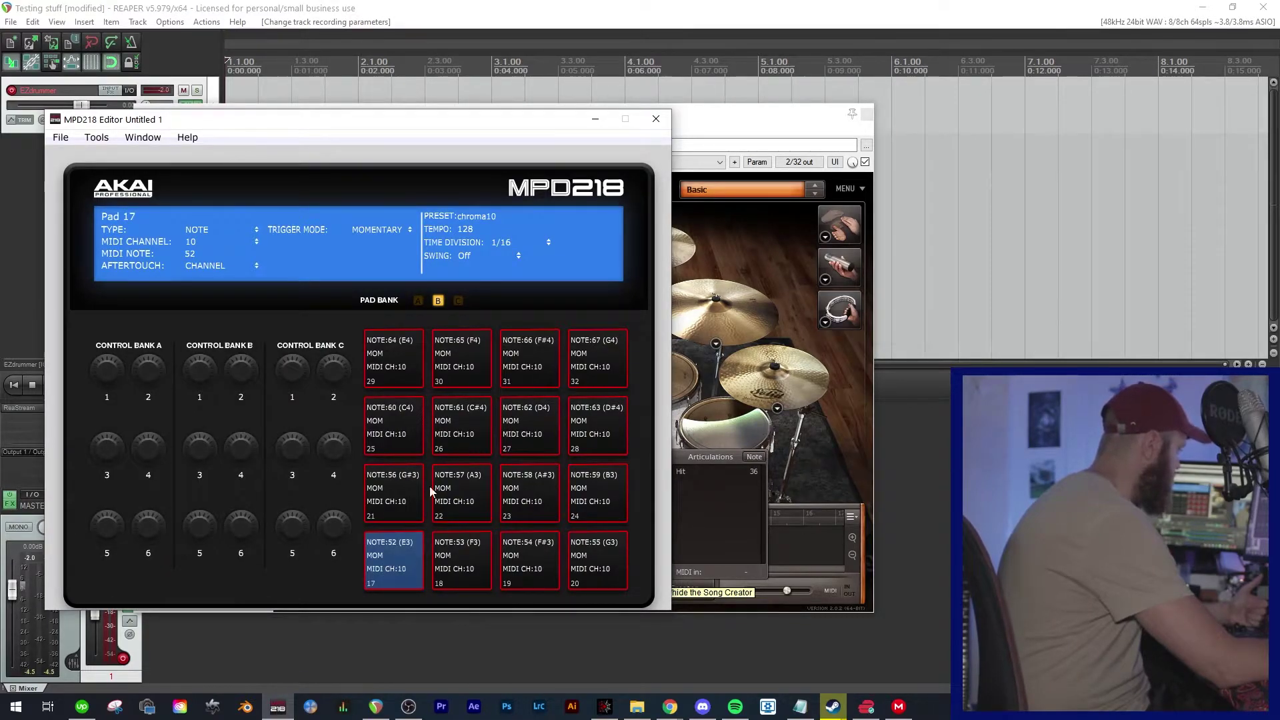
{"action": "left_click", "coordinate": [217, 254]}
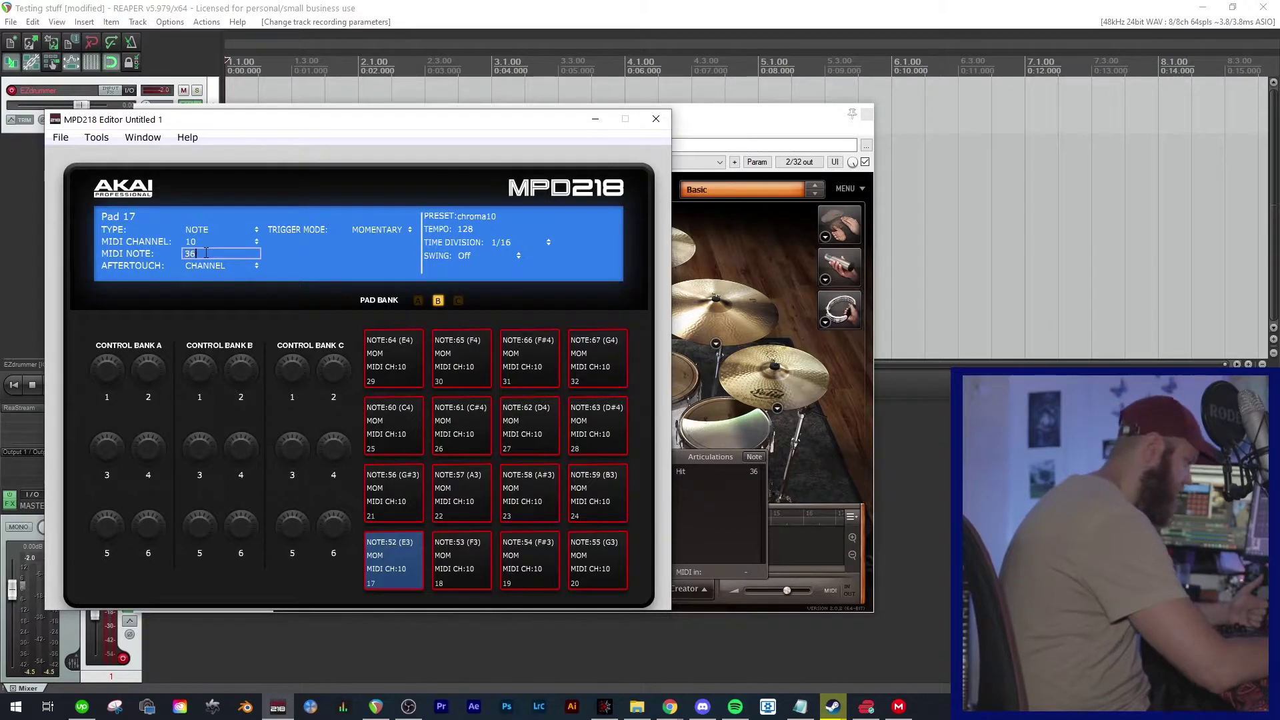
{"action": "key", "text": "Return"}
{"action": "left_click_drag", "start_coordinate": [360, 132], "coordinate": [943, 128]}
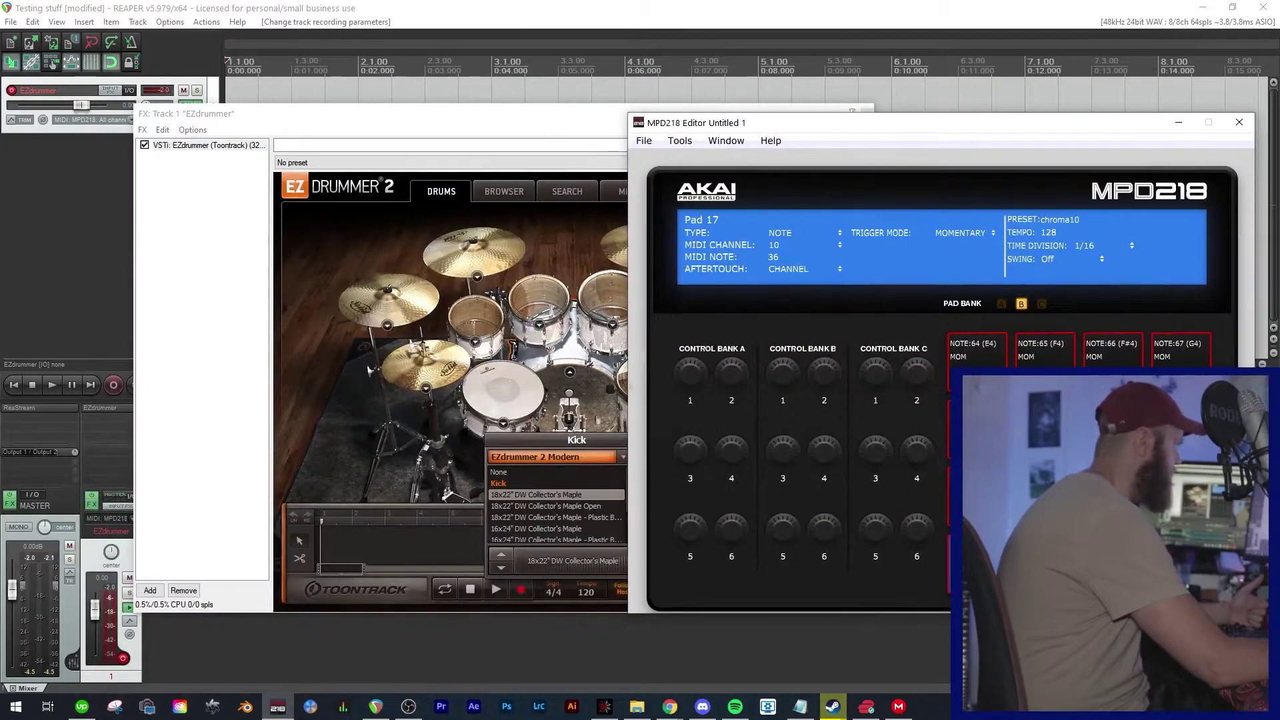
Read the snare's Center note 38 in EZdrummer and set pad 21's MIDI note from 56 to 38
{"action": "left_click", "coordinate": [497, 429]}
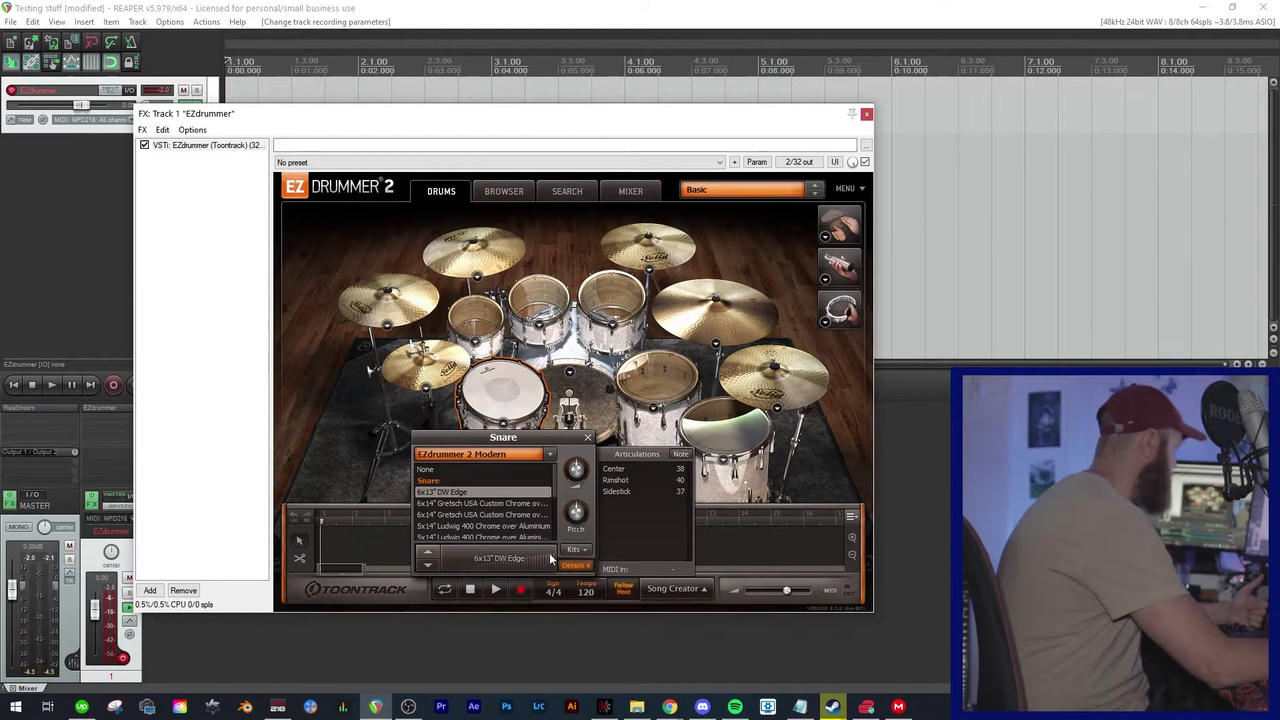
{"action": "left_click", "coordinate": [618, 470]}
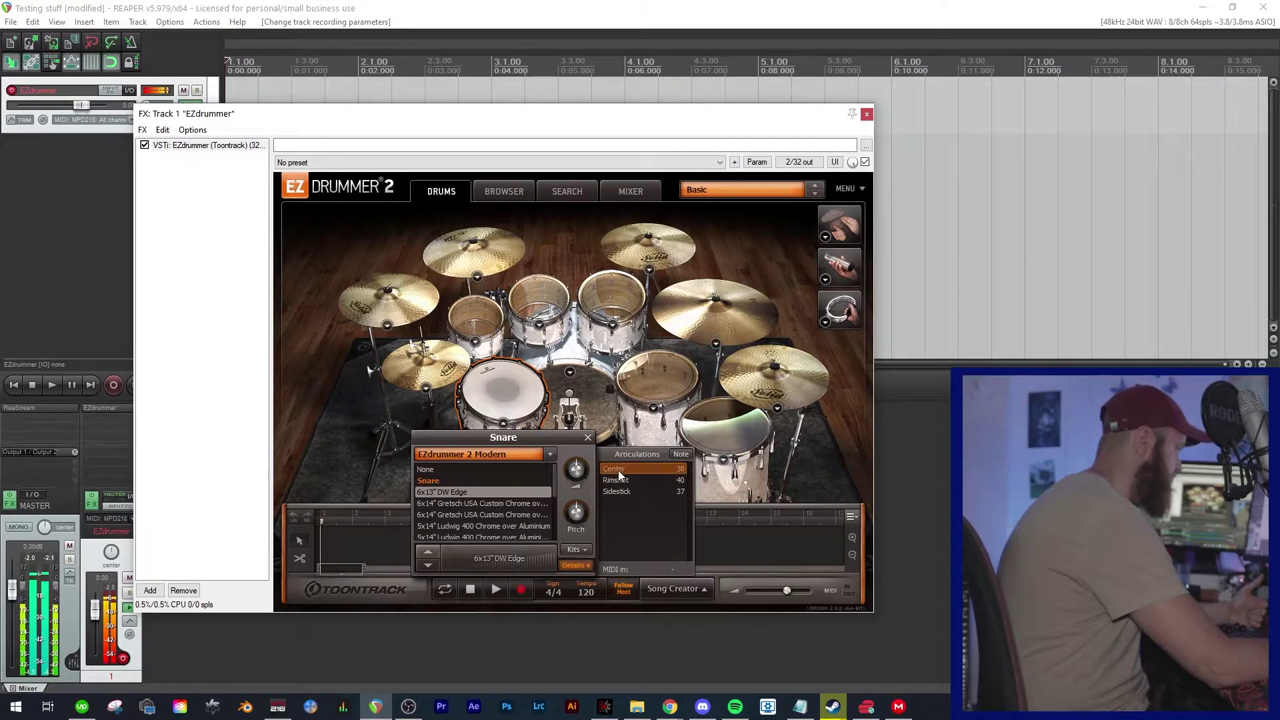
{"action": "left_click", "coordinate": [277, 707]}
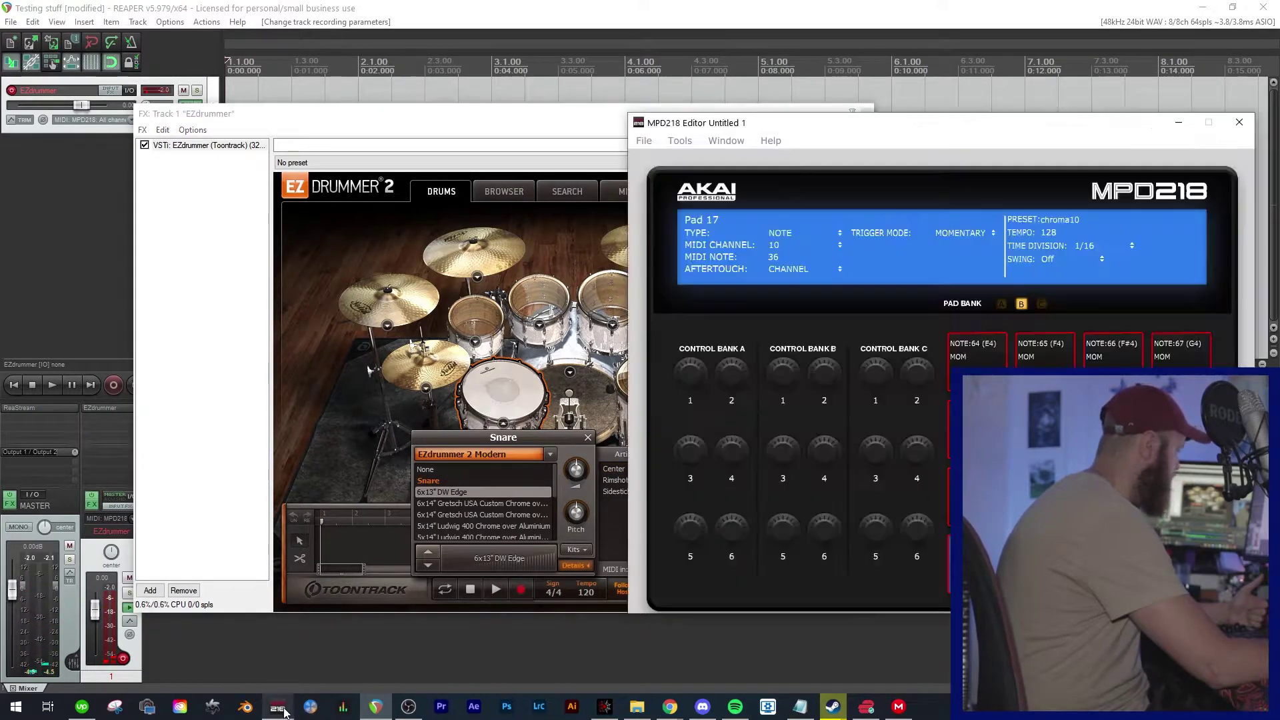
{"action": "left_click_drag", "start_coordinate": [882, 126], "coordinate": [468, 134]}
{"action": "left_click", "coordinate": [561, 502]}
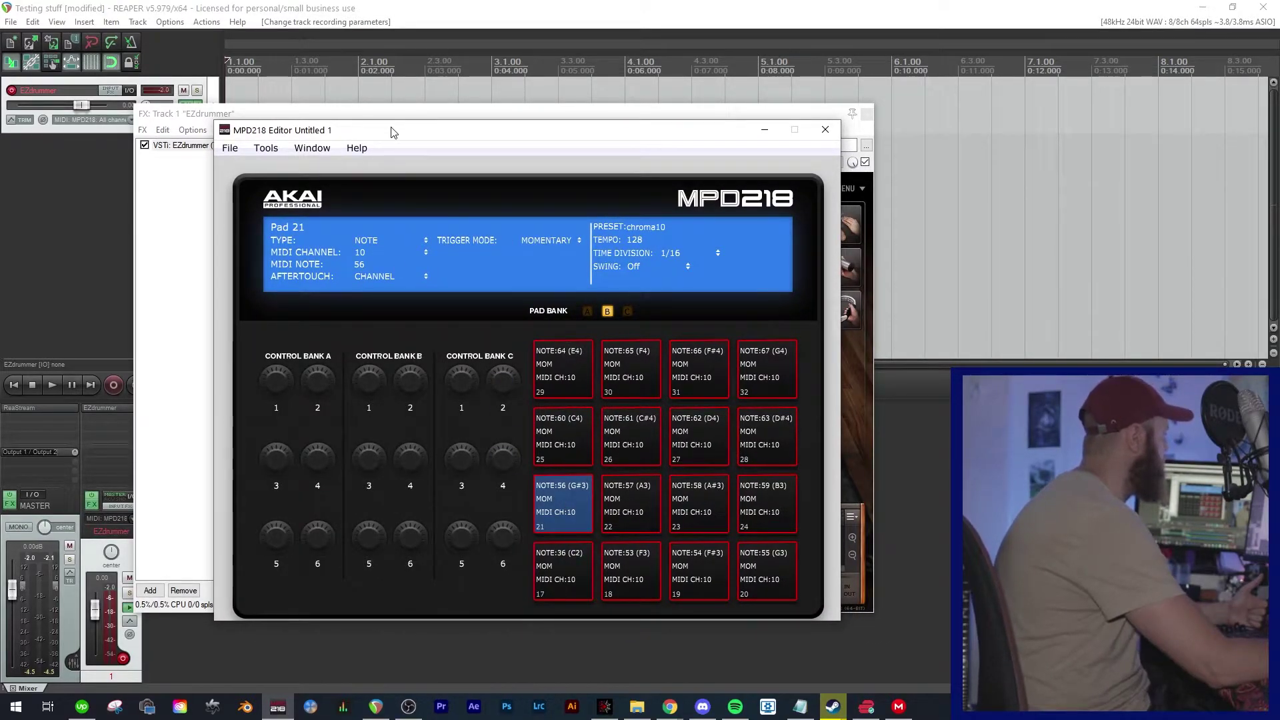
{"action": "left_click_drag", "start_coordinate": [391, 130], "coordinate": [384, 86]}
{"action": "left_click", "coordinate": [366, 220]}
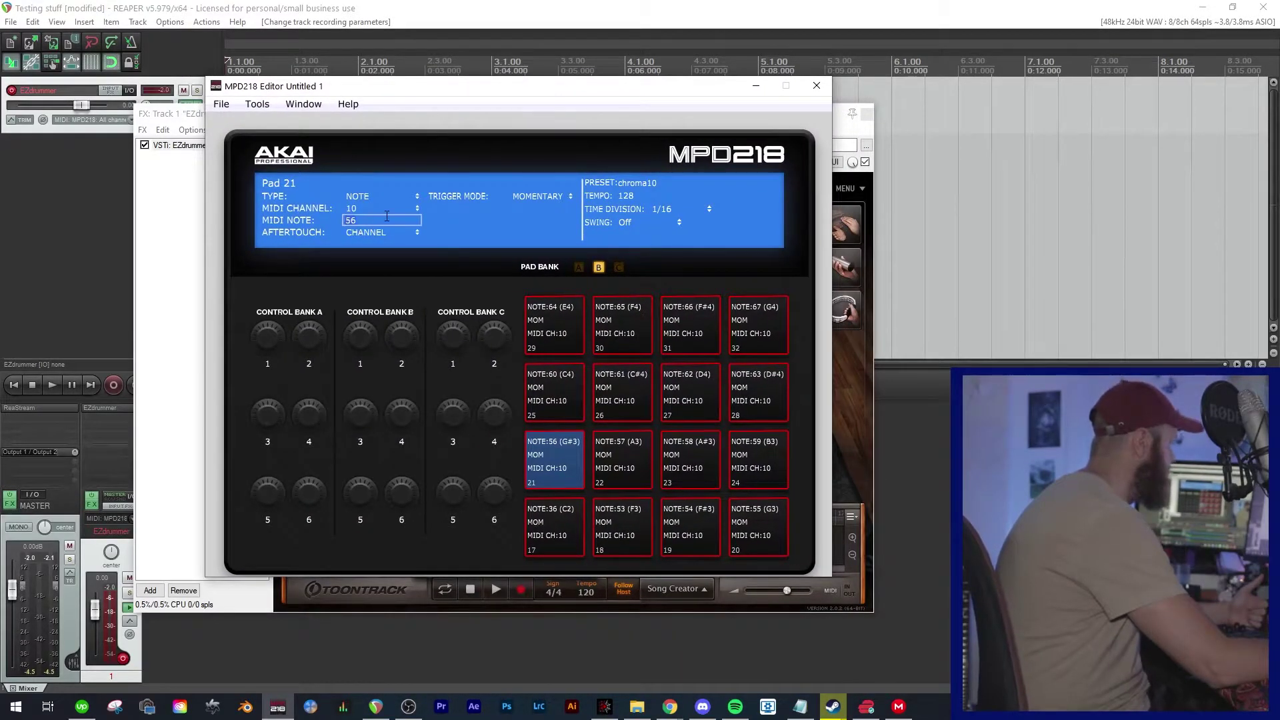
{"action": "type", "text": "38"}
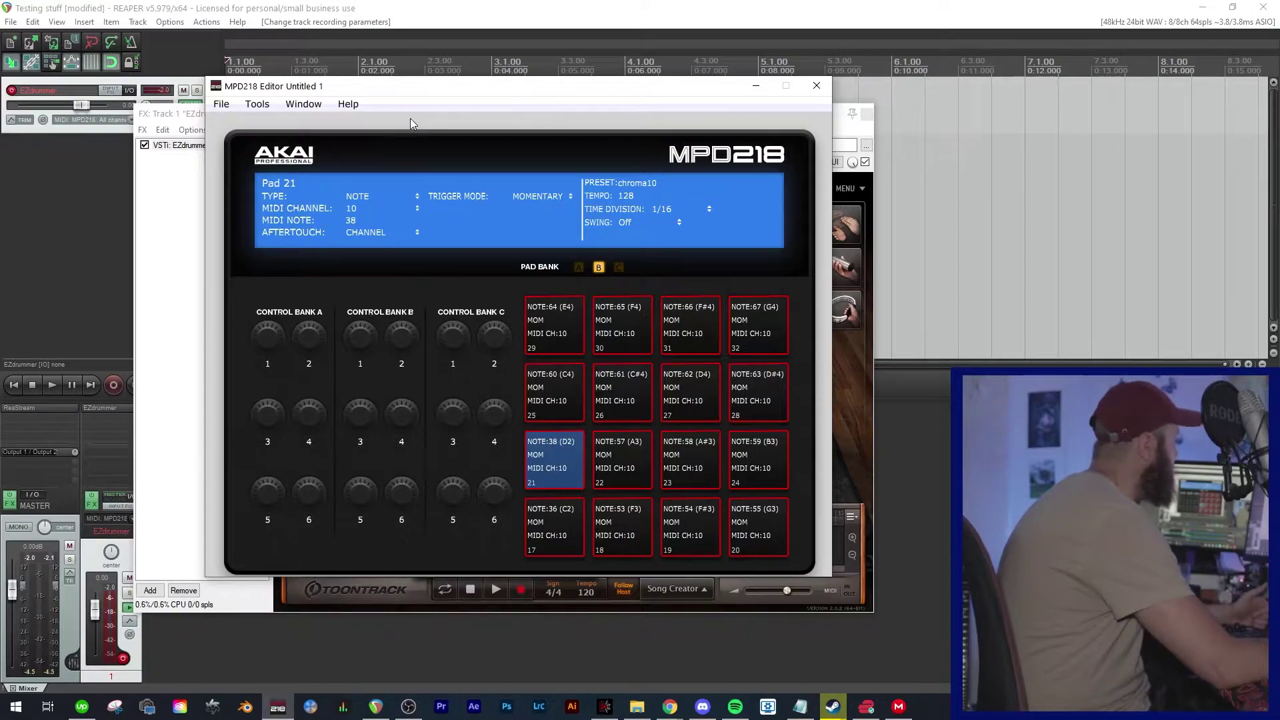
{"action": "left_click_drag", "start_coordinate": [427, 94], "coordinate": [396, 117]}
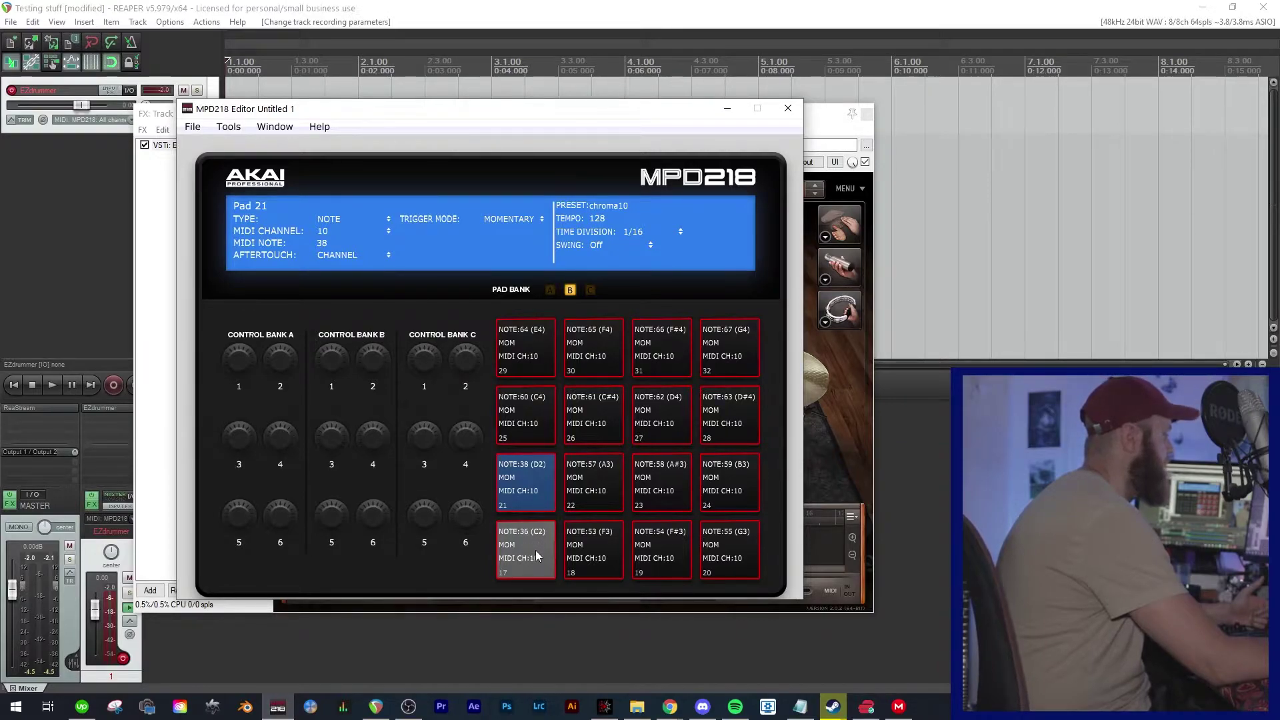
Change pad 17's MIDI channel from 10 to 1, then show the Tools menu
{"action": "left_click", "coordinate": [550, 559]}
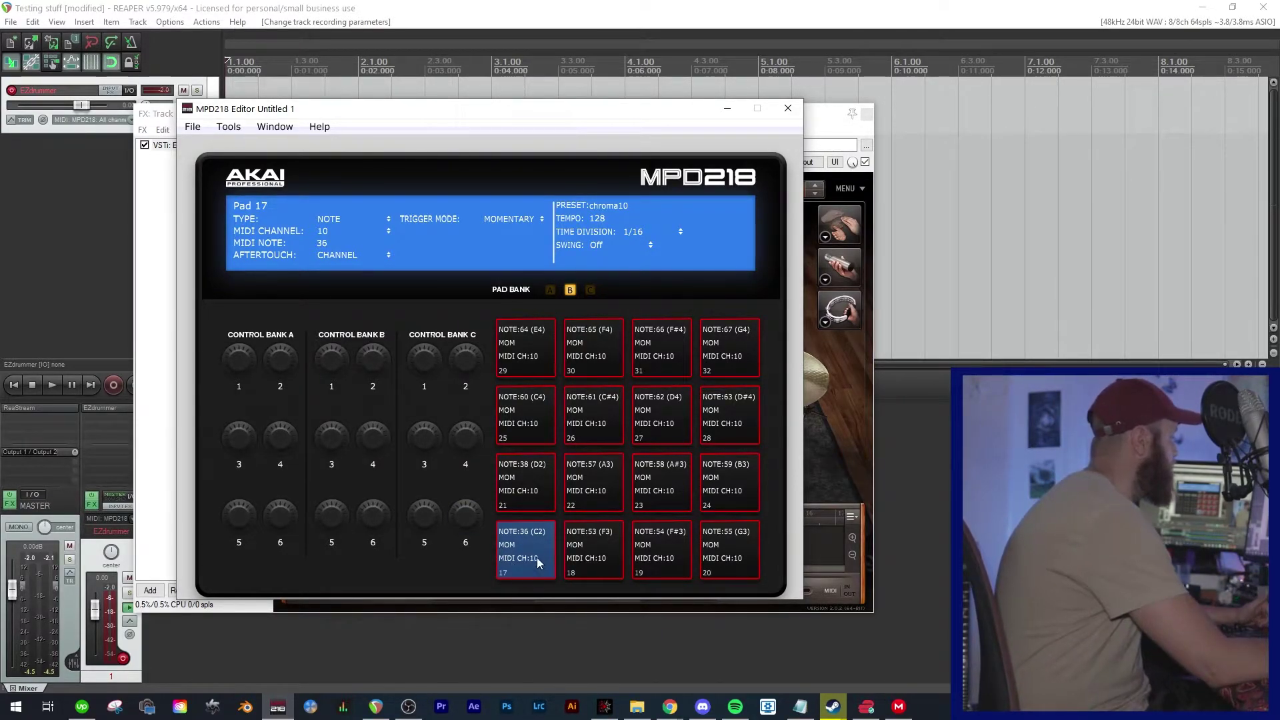
{"action": "left_click", "coordinate": [344, 234]}
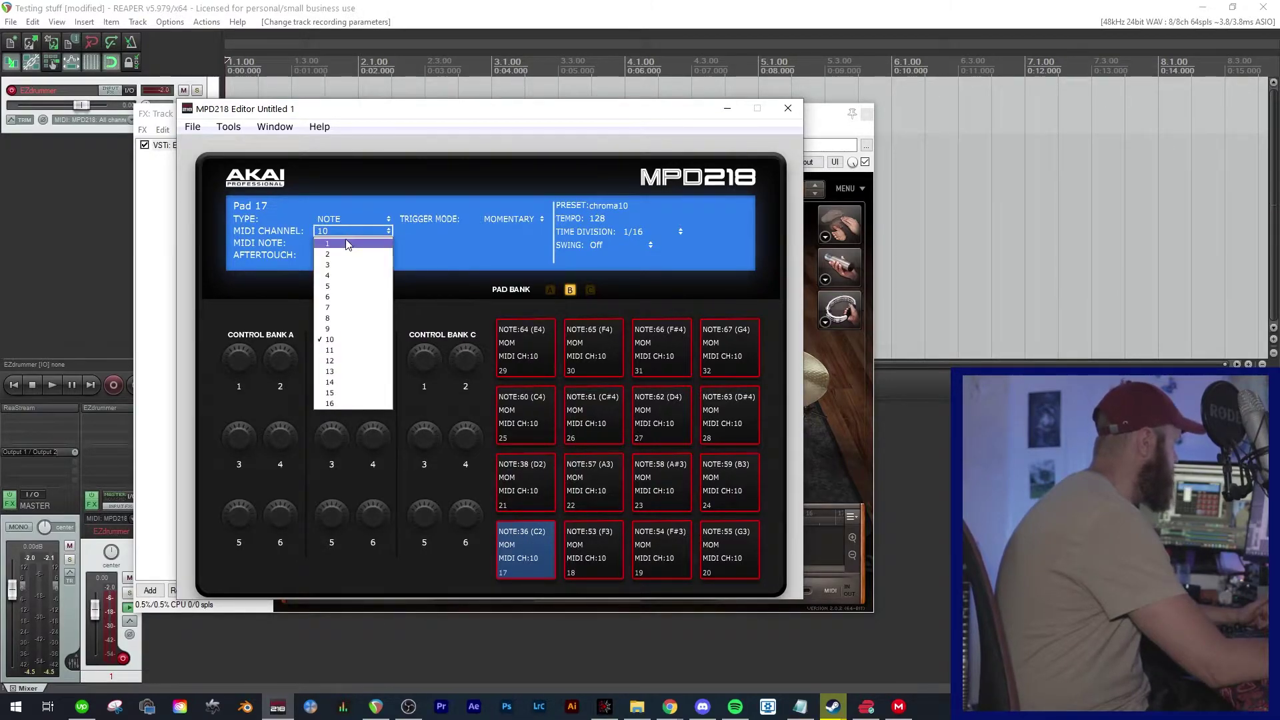
{"action": "left_click", "coordinate": [346, 244]}
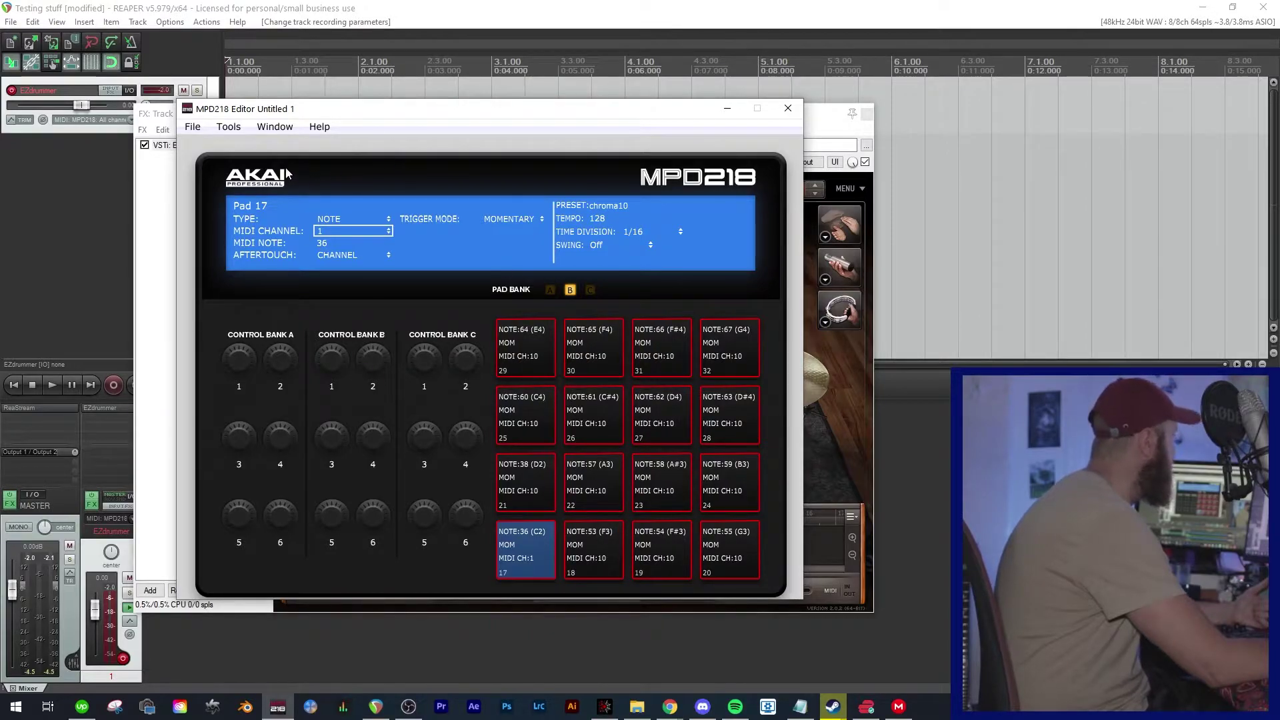
{"action": "left_click", "coordinate": [229, 127]}
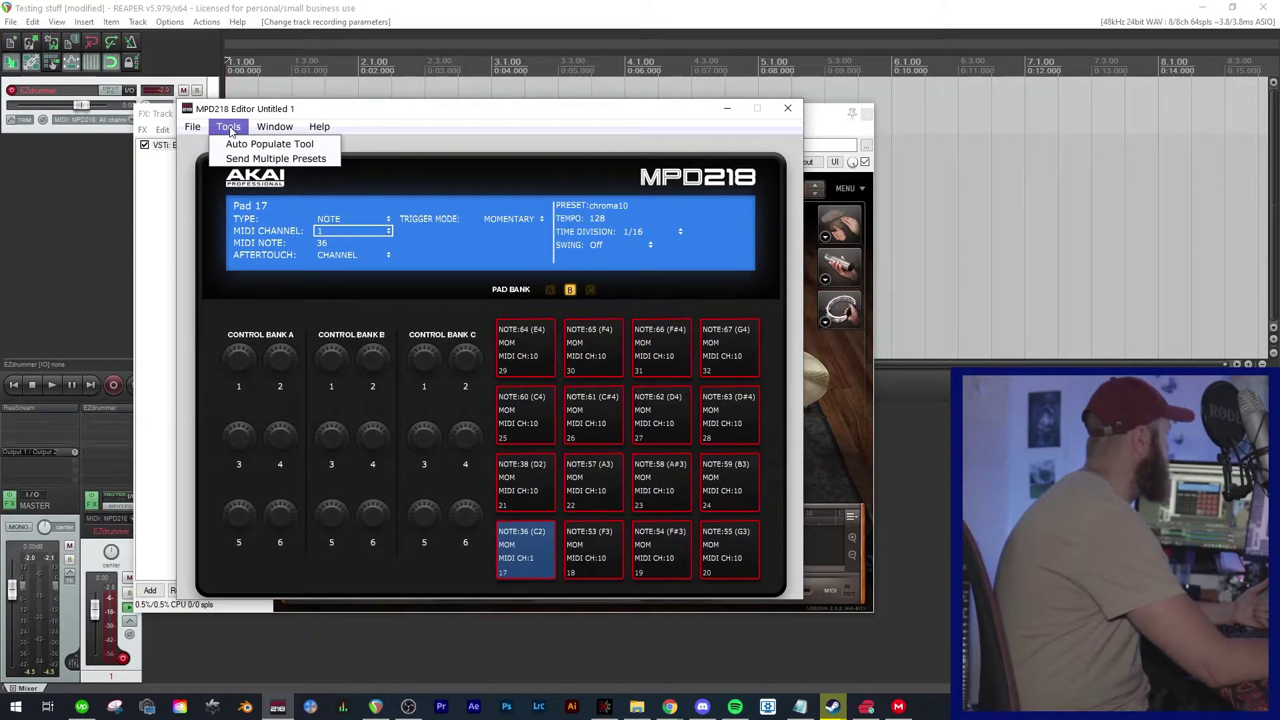
Use the Auto Populate Tool to apply MIDI channel 1 to all bank B pads
{"action": "left_click", "coordinate": [264, 146]}
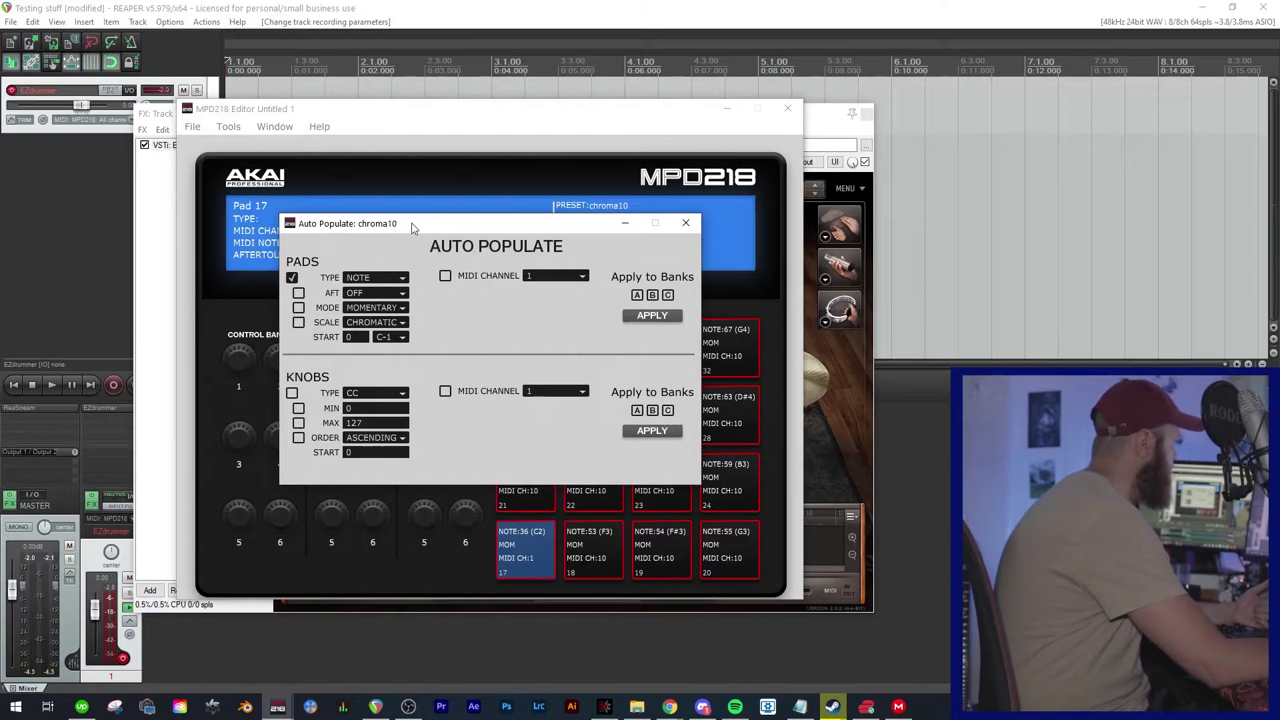
{"action": "left_click_drag", "start_coordinate": [413, 228], "coordinate": [405, 270]}
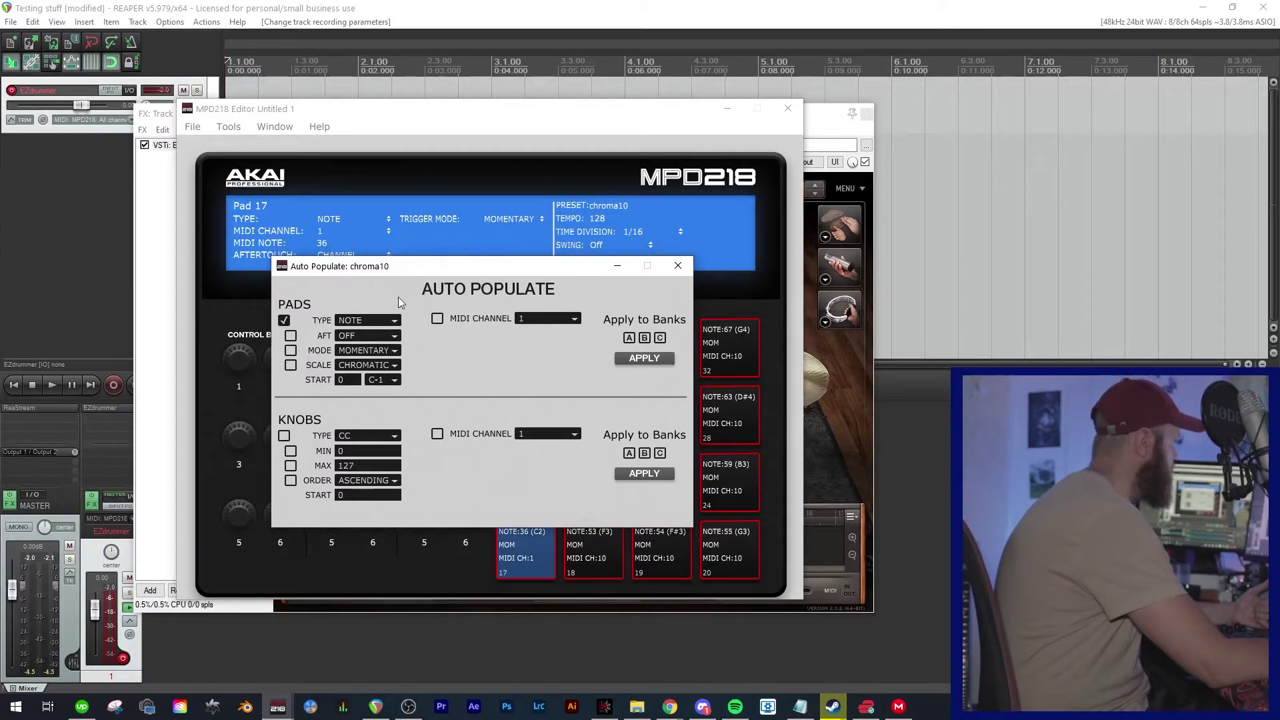
{"action": "left_click", "coordinate": [437, 319]}
{"action": "left_click_drag", "start_coordinate": [589, 267], "coordinate": [1057, 234]}
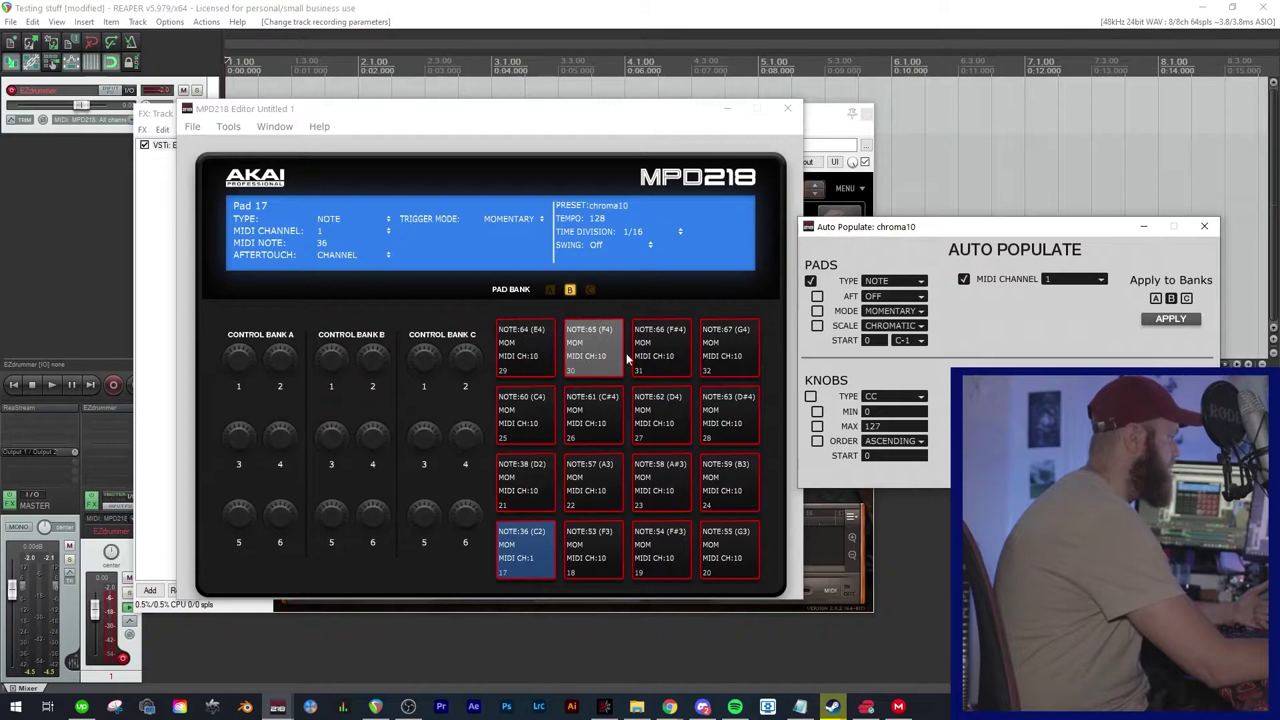
{"action": "left_click", "coordinate": [1183, 323]}
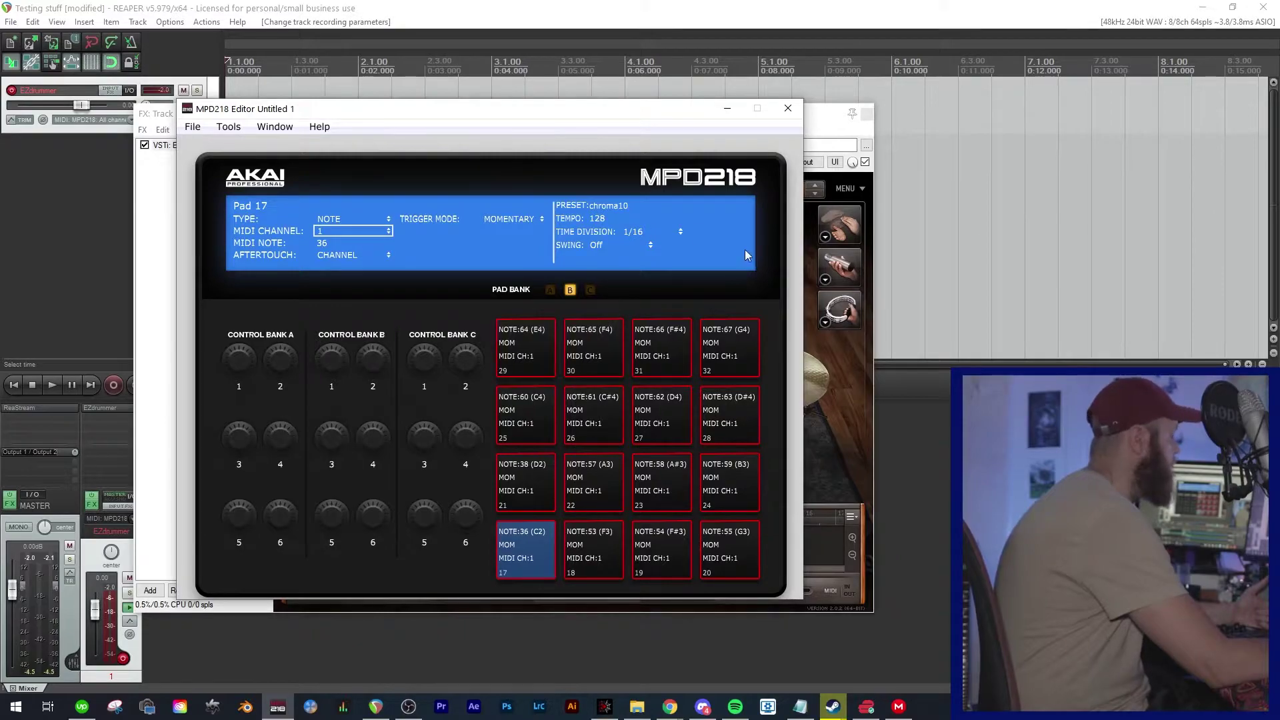
Move the MPD218 Editor window aside and choose File > Send To Hardware
{"action": "left_click_drag", "start_coordinate": [500, 115], "coordinate": [421, 109]}
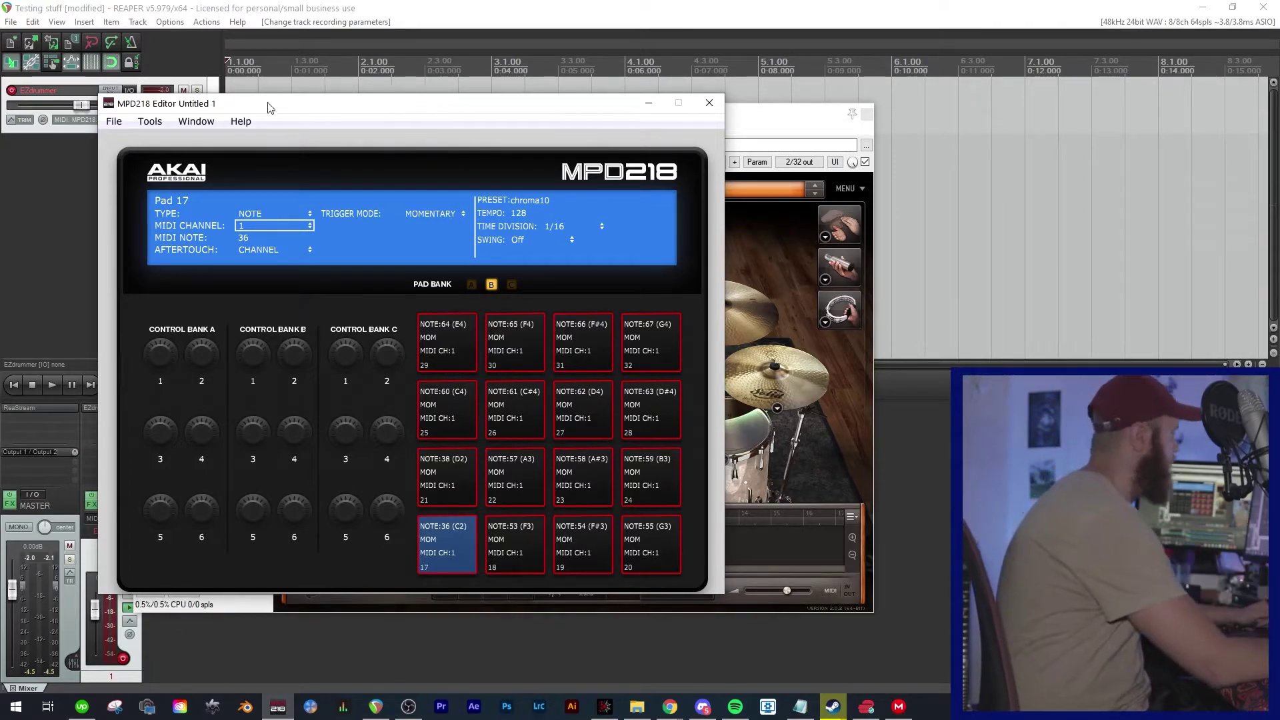
{"action": "left_click", "coordinate": [111, 122]}
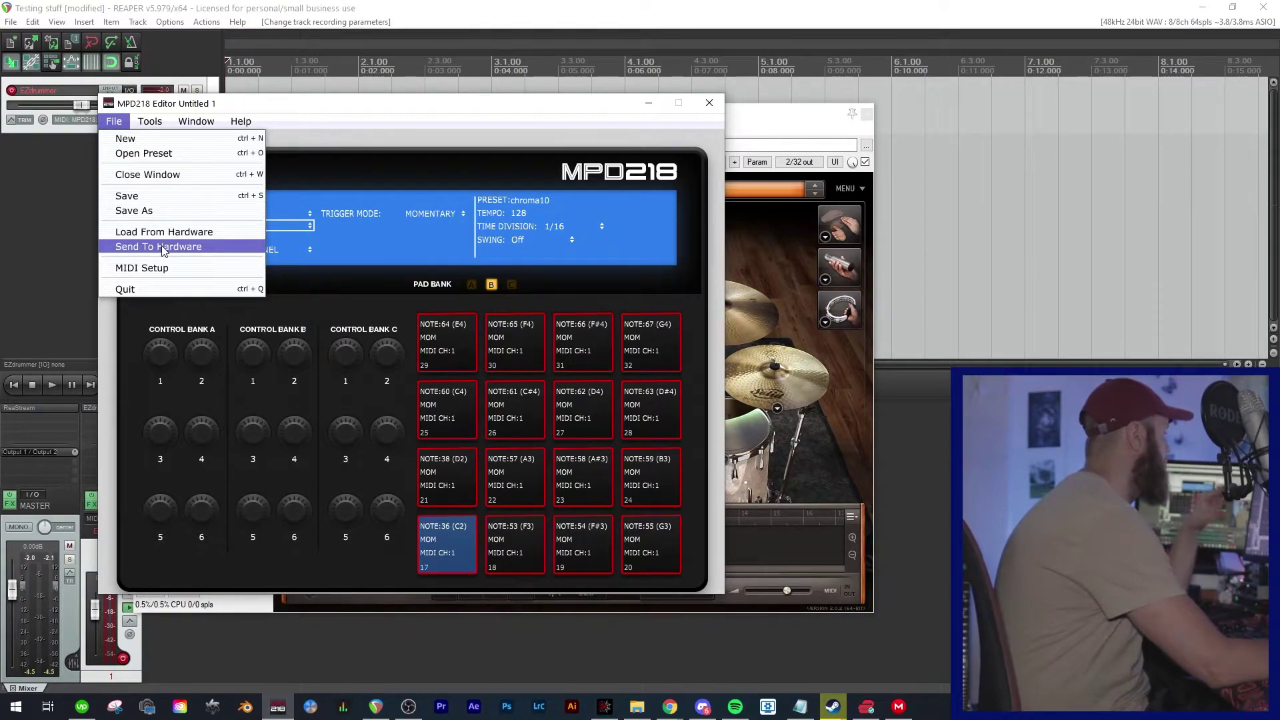
{"action": "left_click", "coordinate": [171, 211]}
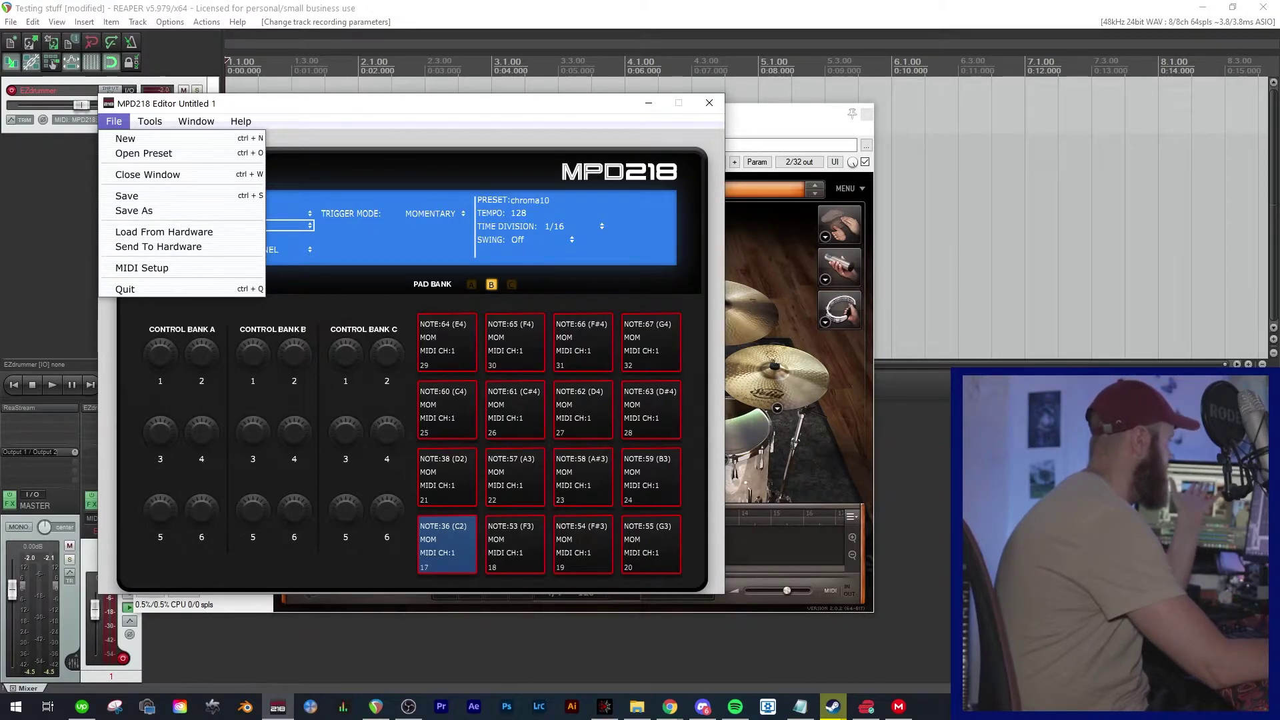
Target hardware preset slot 9 and send the preset to the pad controller
{"action": "left_click", "coordinate": [191, 249]}
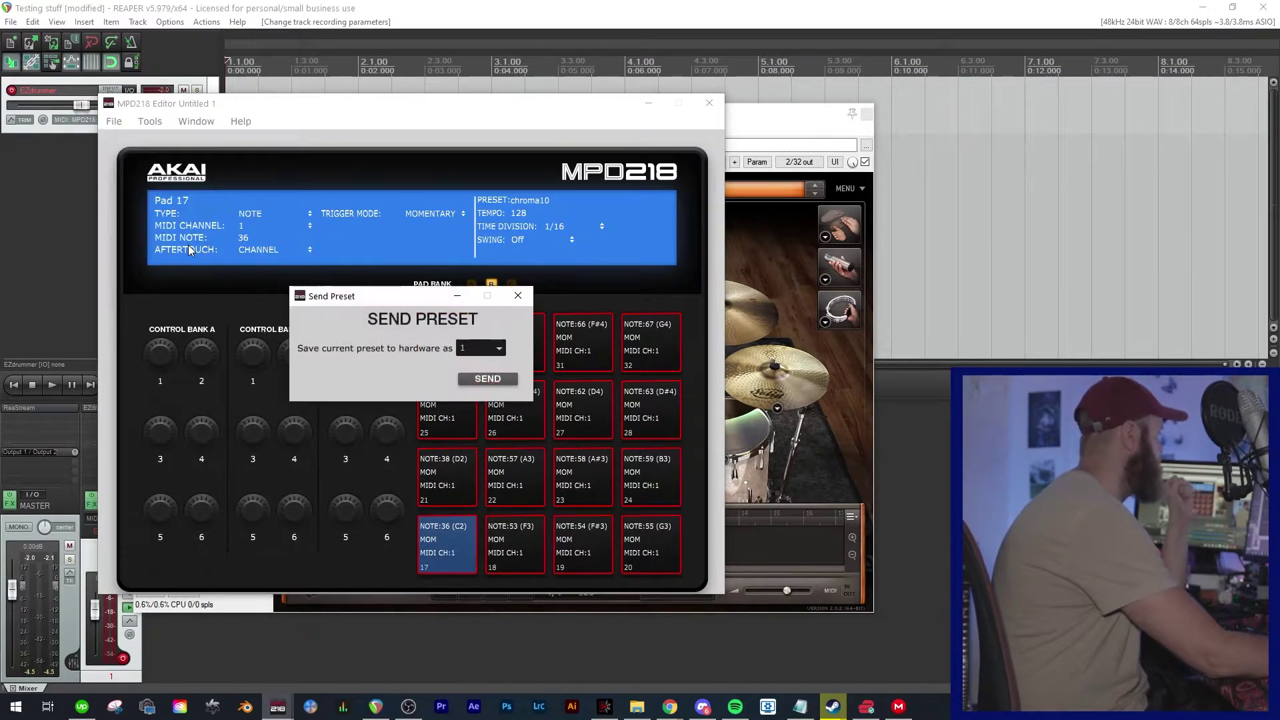
{"action": "left_click", "coordinate": [489, 351]}
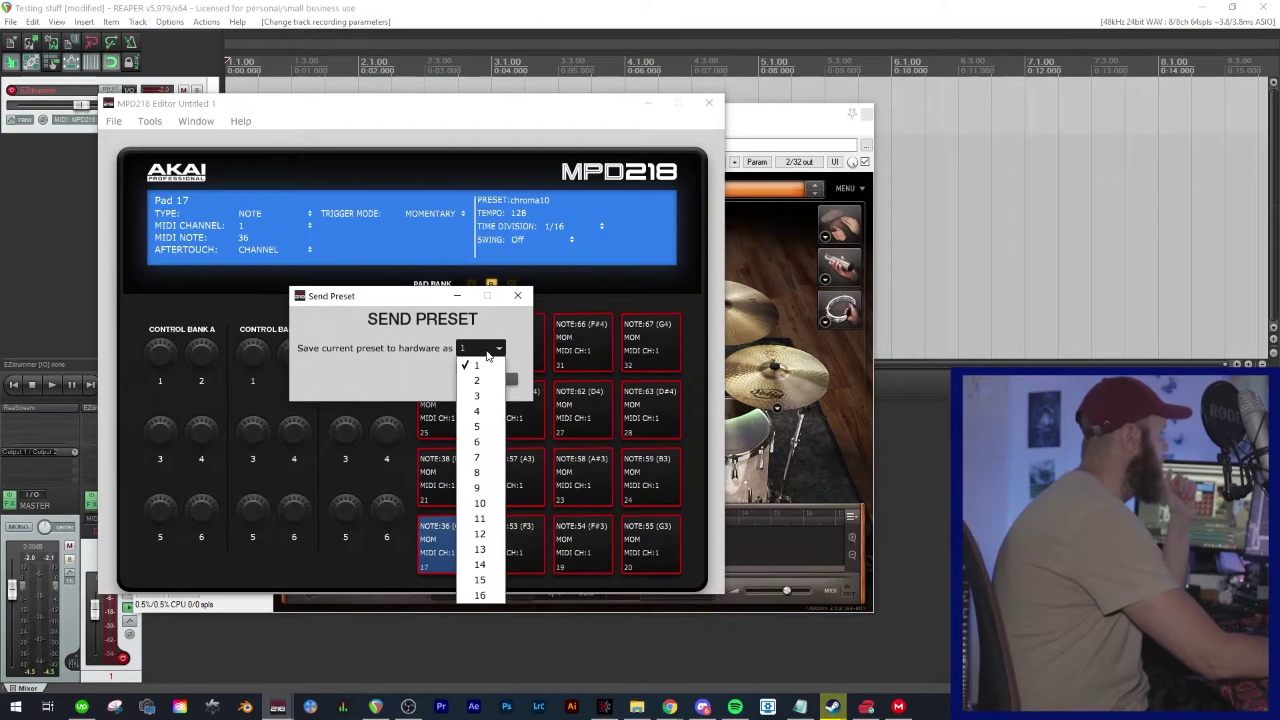
{"action": "left_click", "coordinate": [484, 490]}
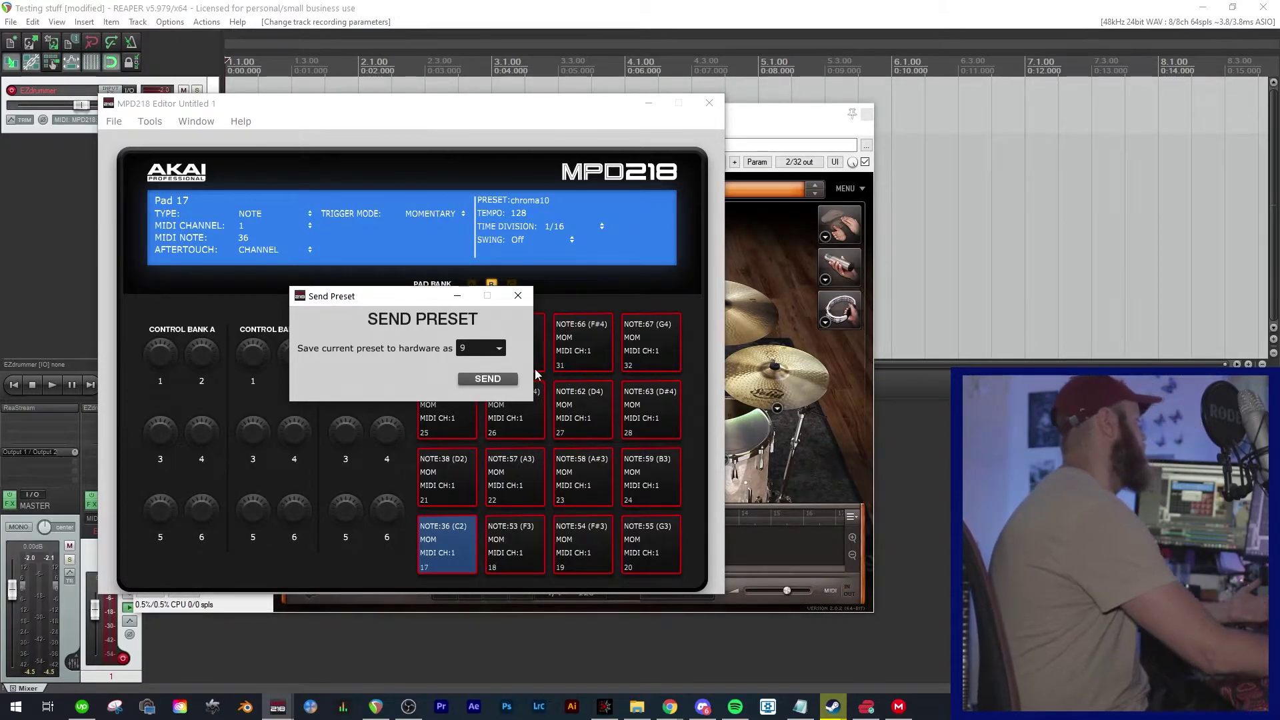
{"action": "left_click", "coordinate": [505, 379]}
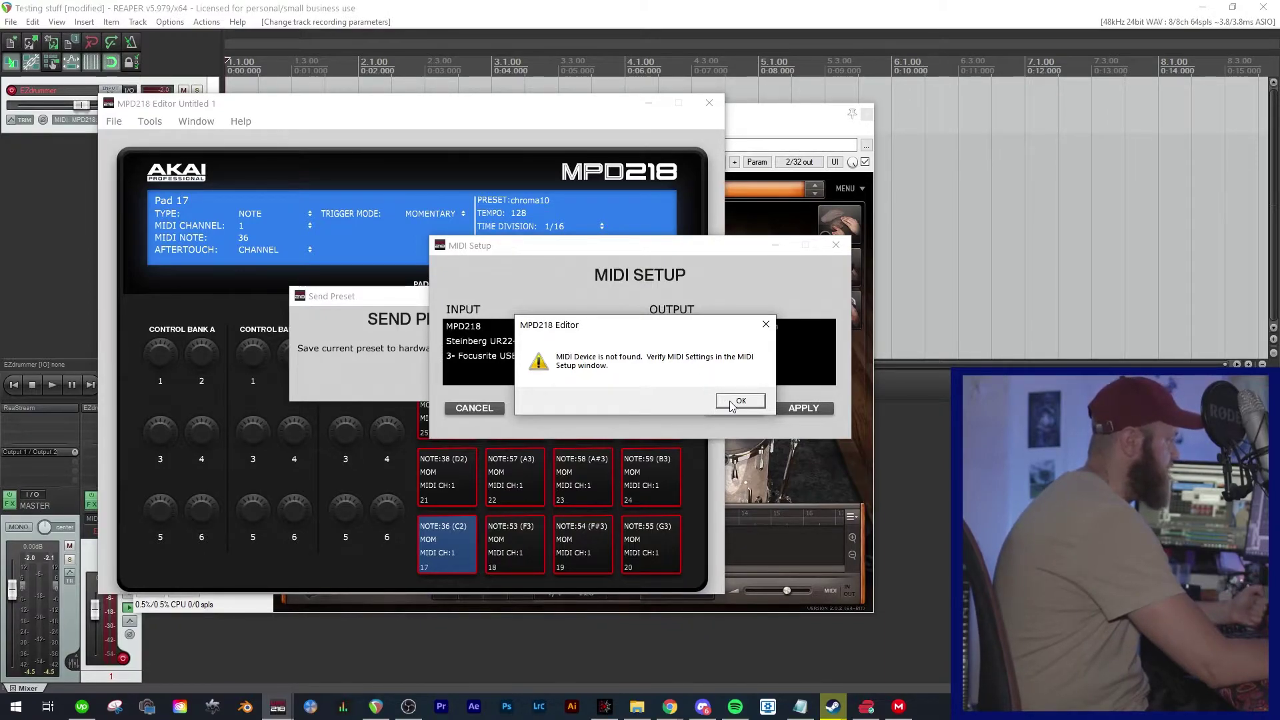
After the device-not-found warning, set MPD218 as MIDI input and output, then retry the send
{"action": "left_click", "coordinate": [732, 403]}
{"action": "left_click", "coordinate": [508, 327]}
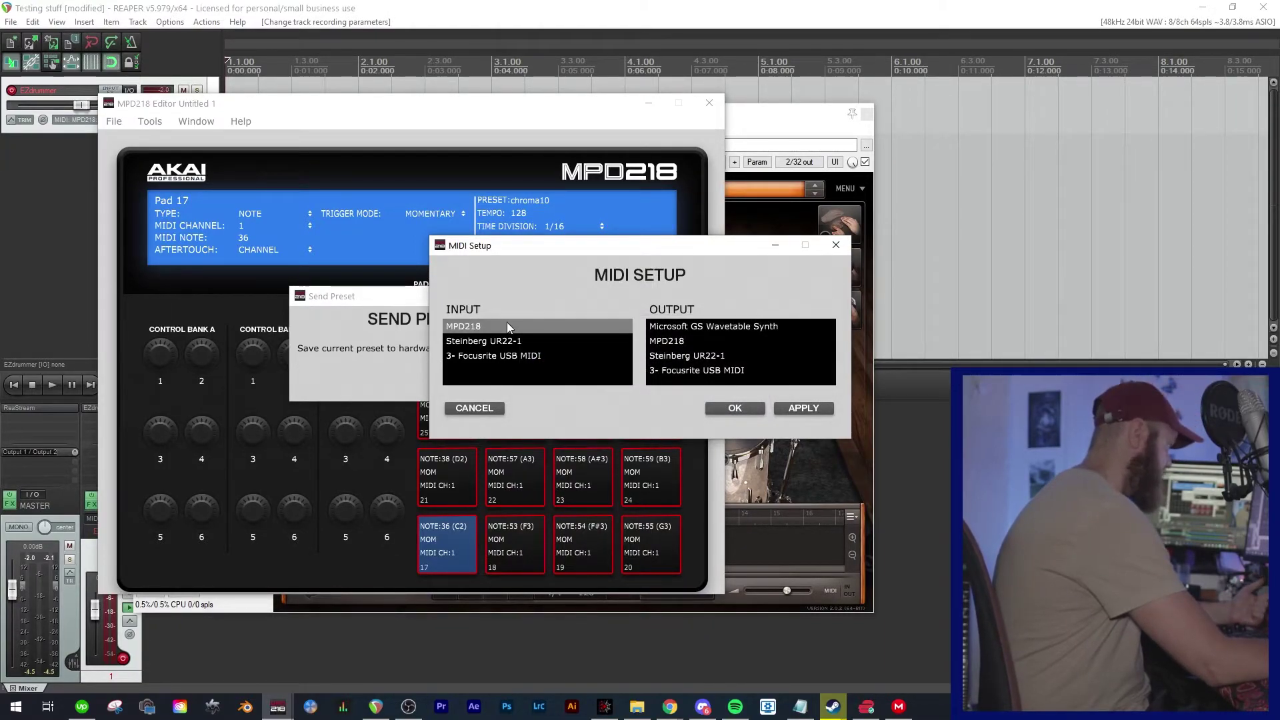
{"action": "left_click", "coordinate": [669, 340]}
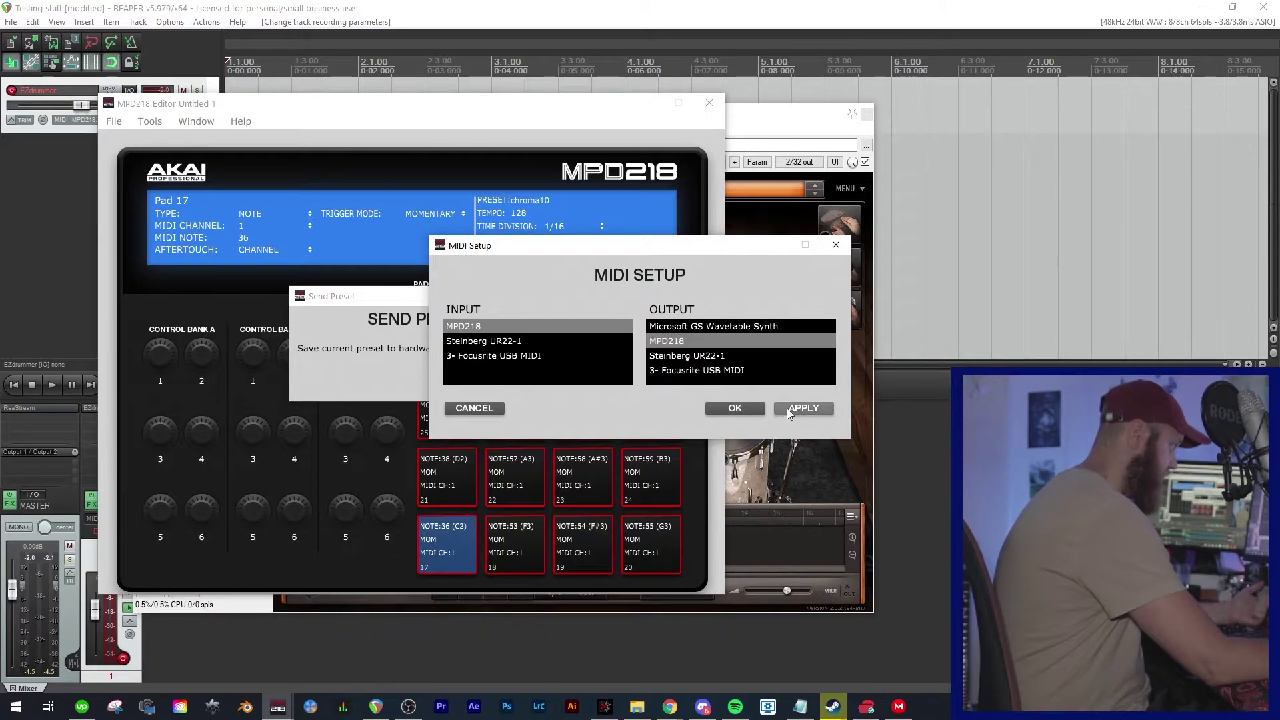
{"action": "left_click", "coordinate": [735, 408]}
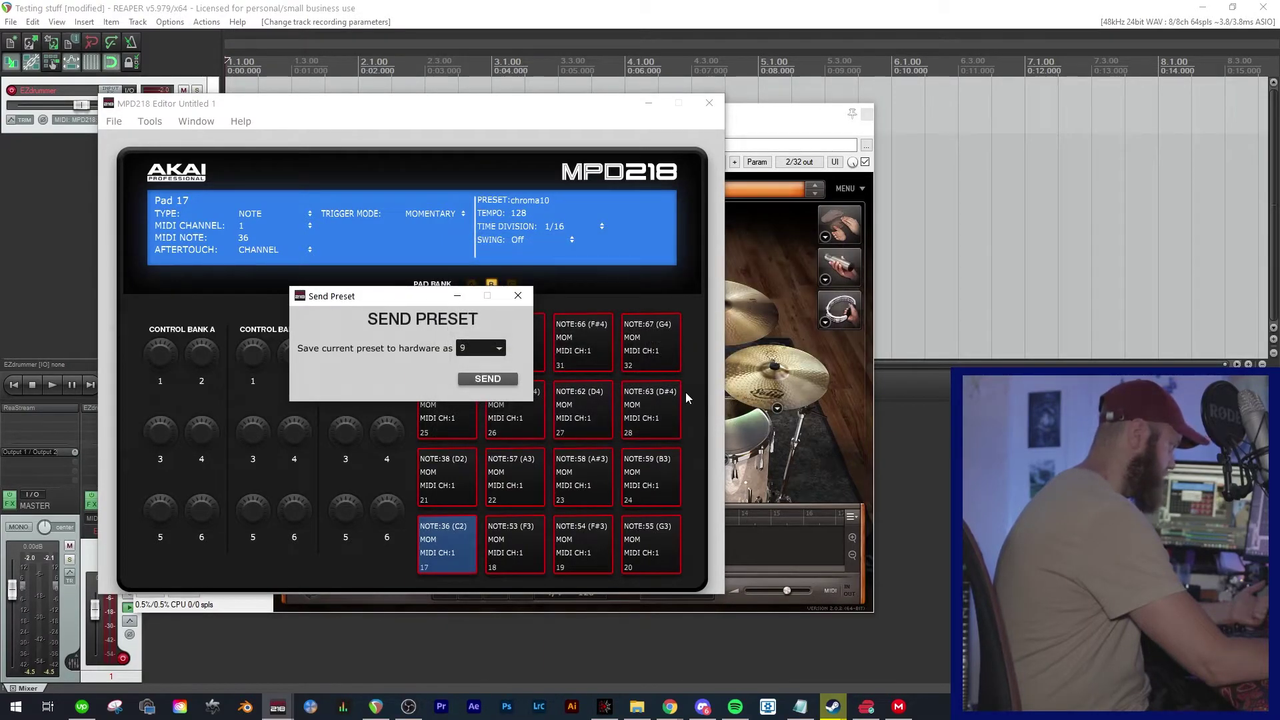
{"action": "left_click", "coordinate": [477, 379]}
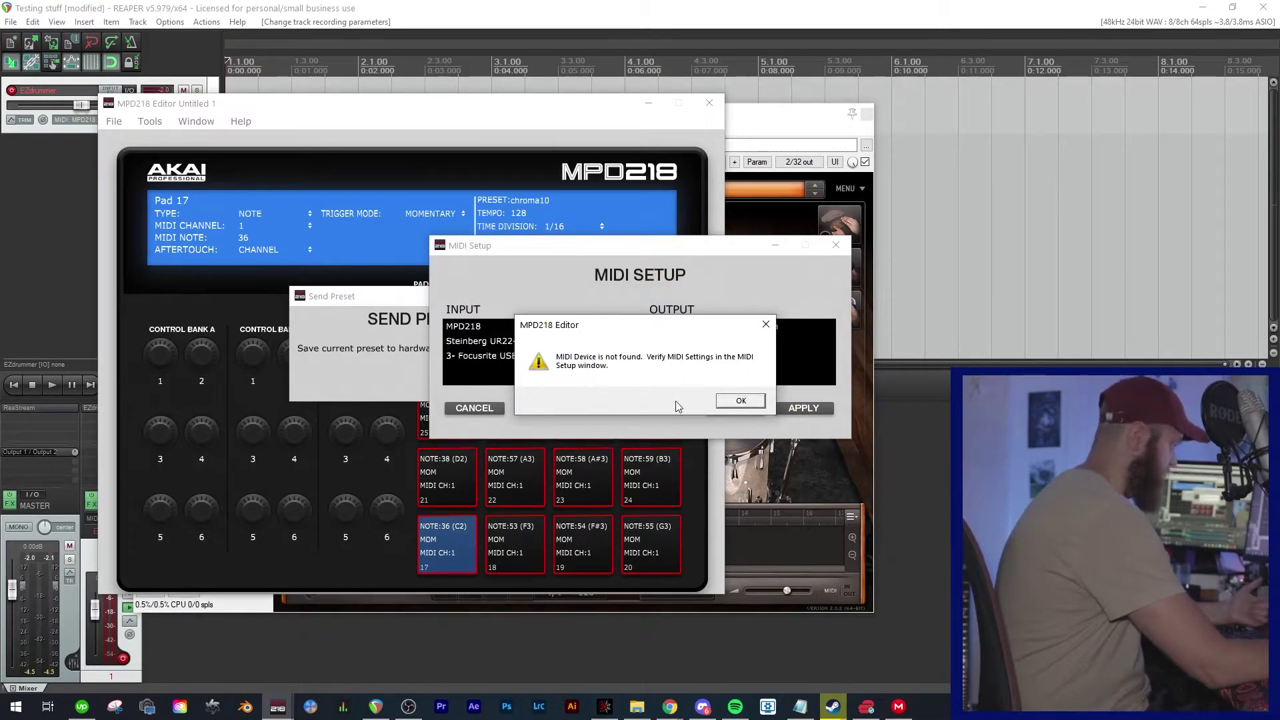
{"action": "left_click", "coordinate": [739, 401]}
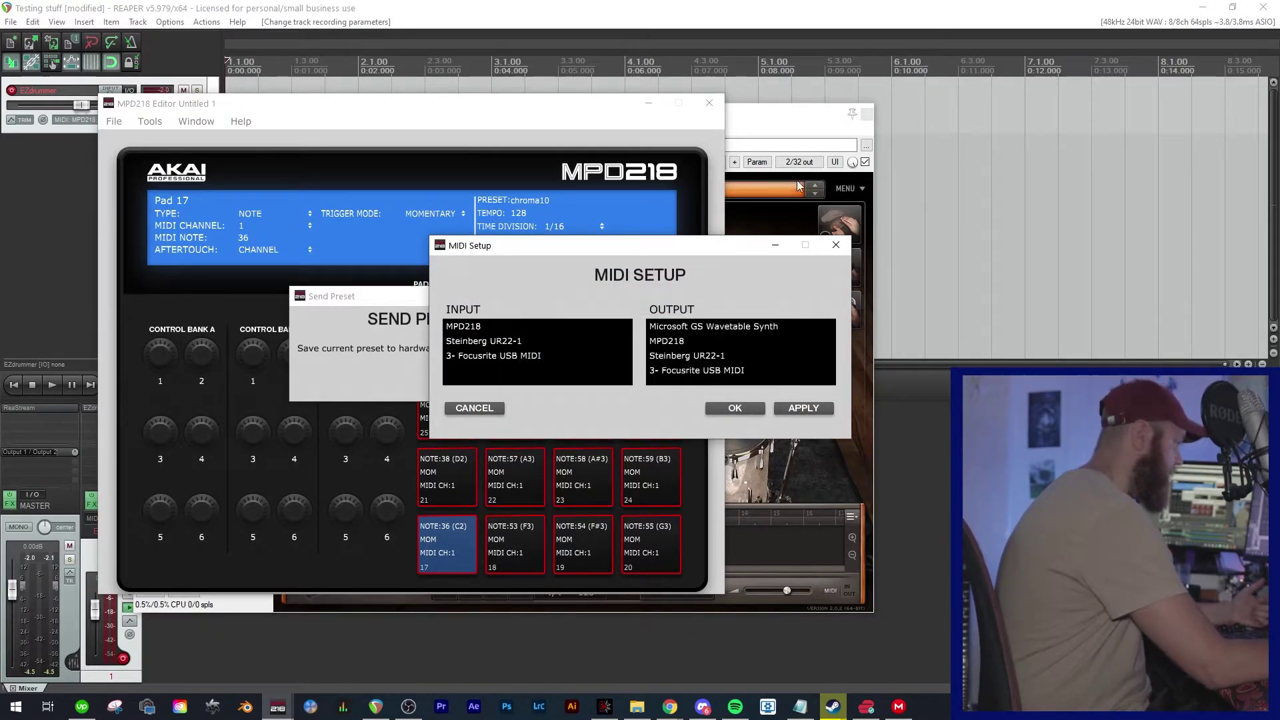
Close the MIDI setup window and save the REAPER project with Ctrl+S
{"action": "left_click", "coordinate": [835, 245]}
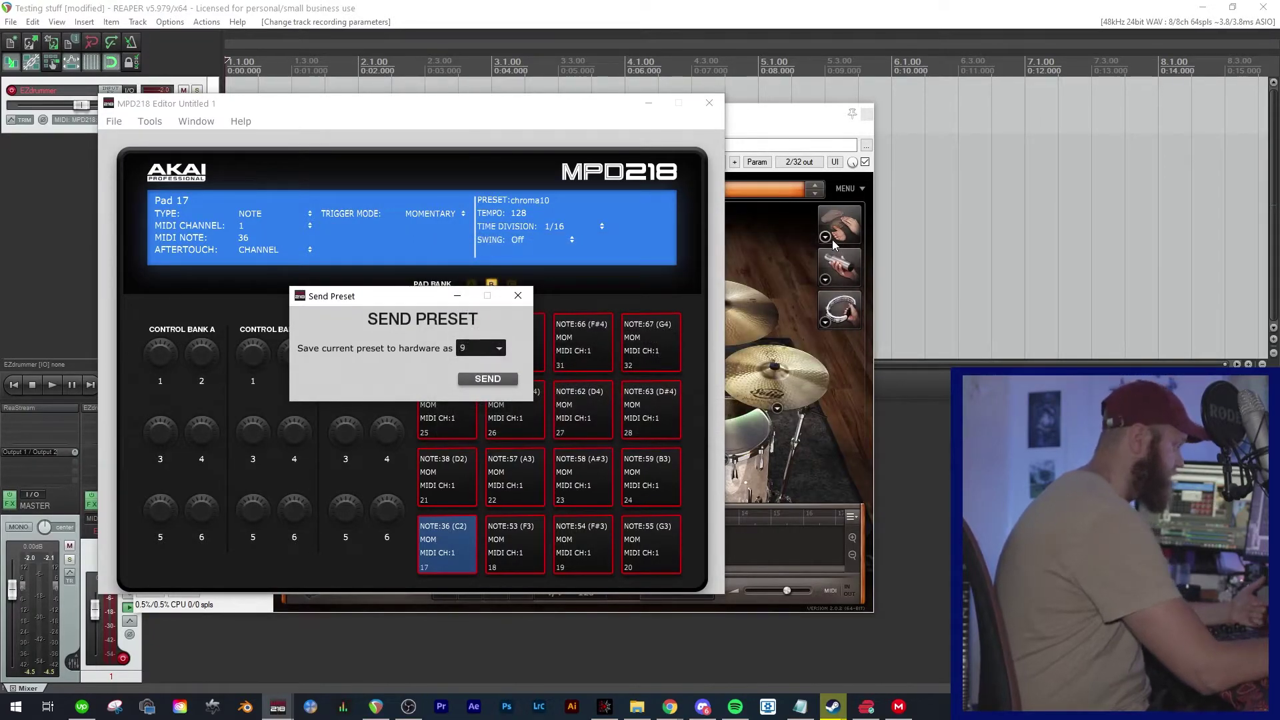
{"action": "left_click", "coordinate": [835, 244]}
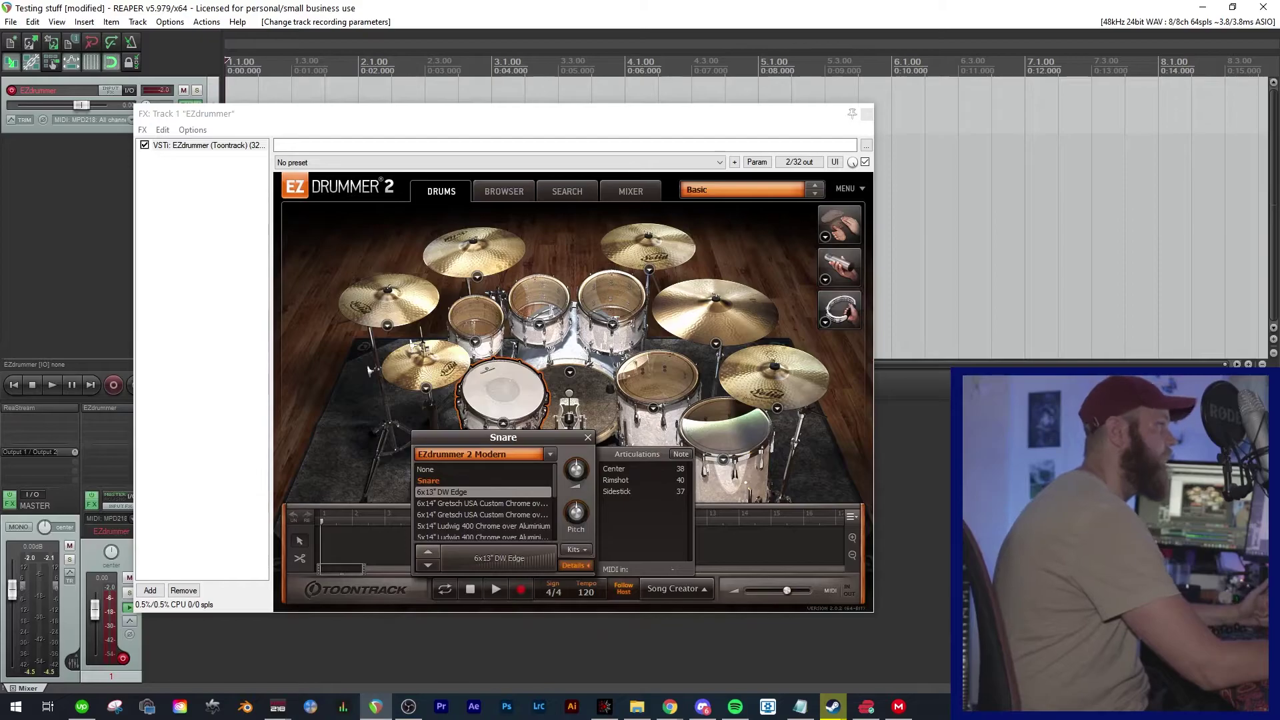
{"action": "key", "text": "ctrl+s"}
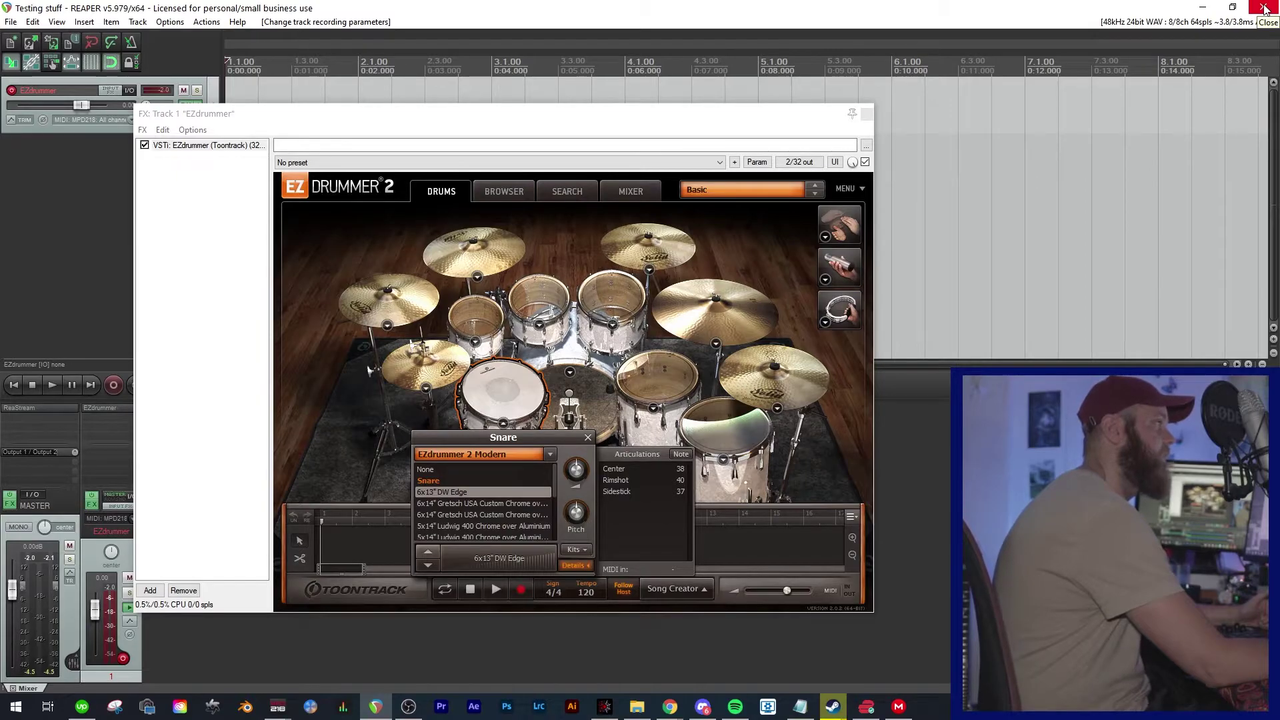
Close REAPER, move the send dialog off the pad grid, and attempt the send again
{"action": "left_click", "coordinate": [1265, 8]}
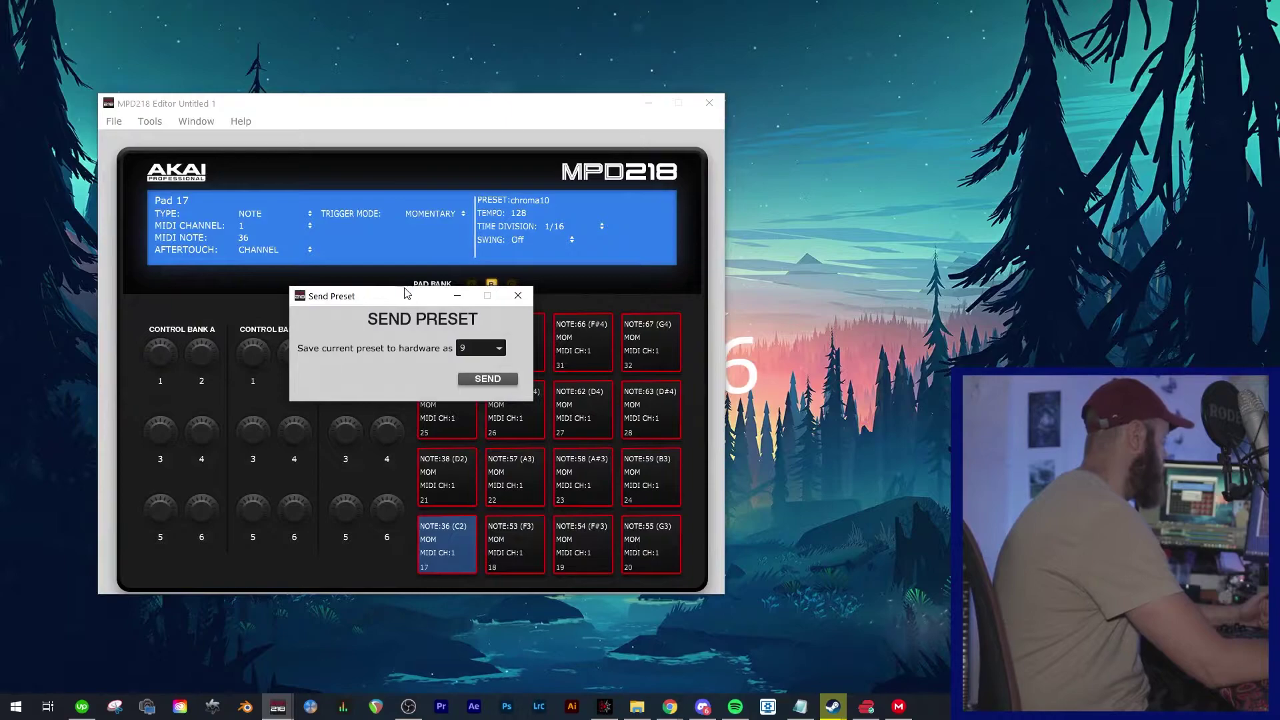
{"action": "left_click_drag", "start_coordinate": [405, 295], "coordinate": [755, 352]}
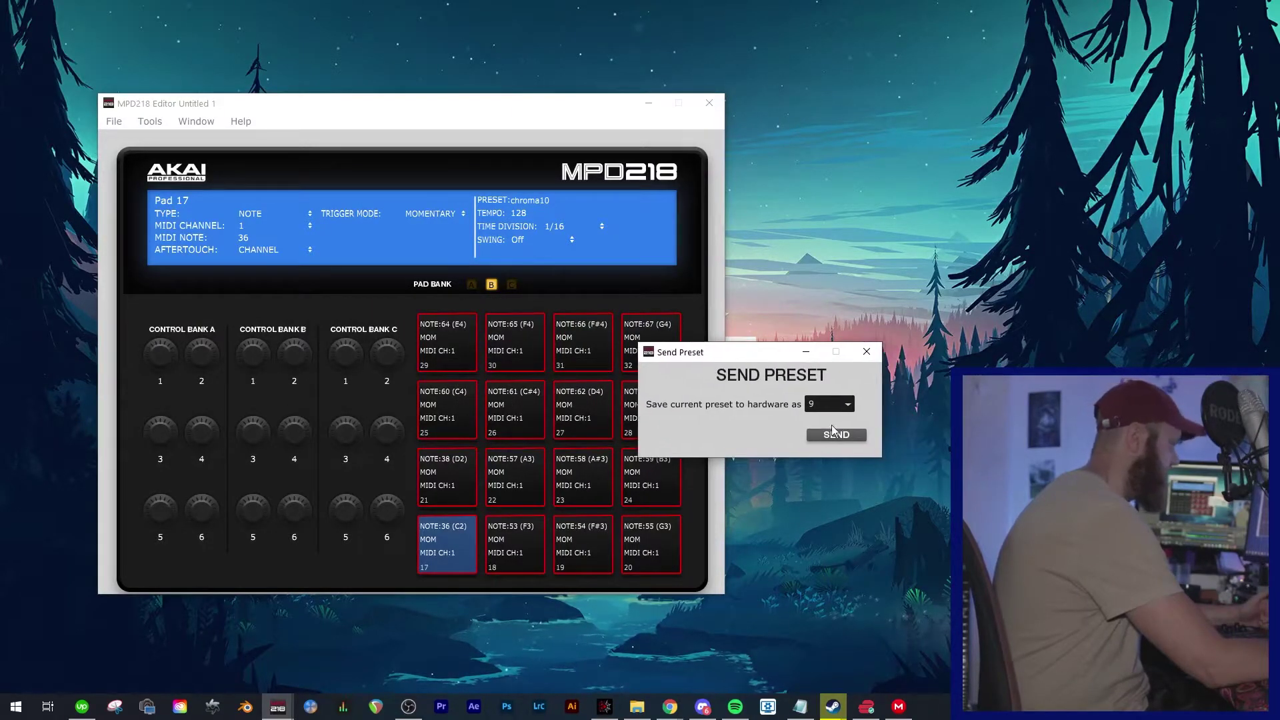
{"action": "left_click", "coordinate": [837, 435]}
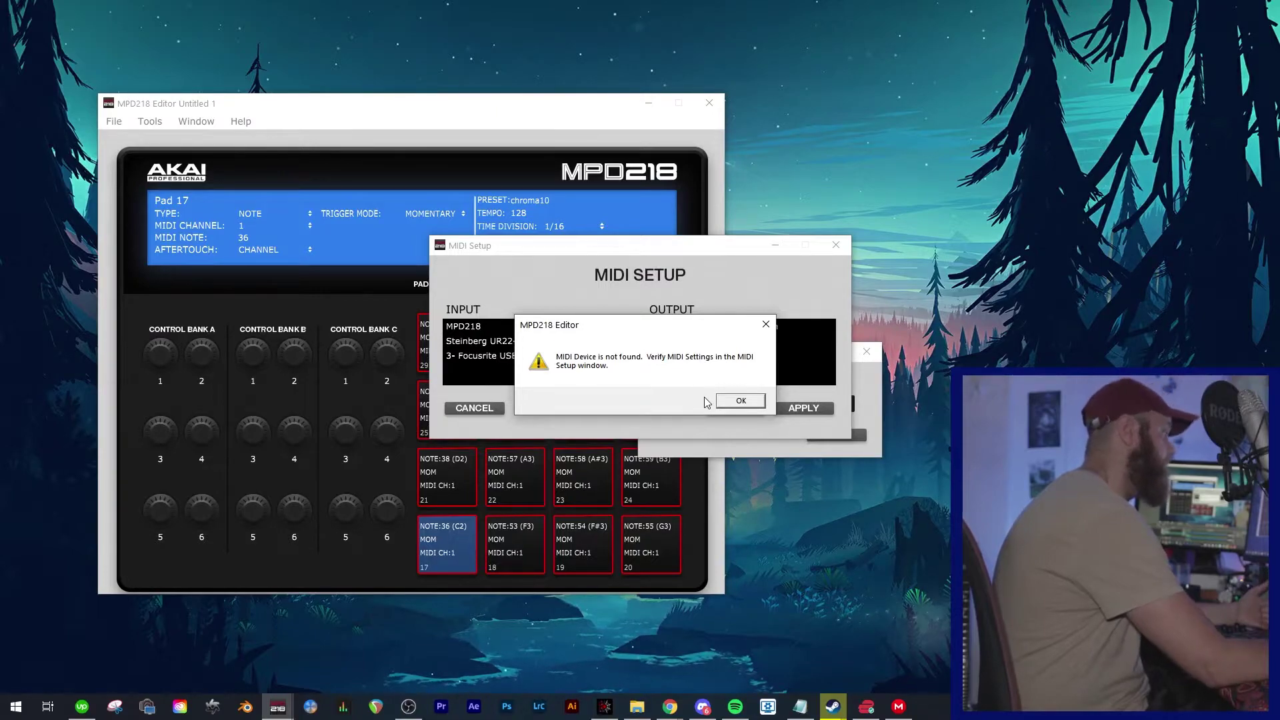
{"action": "left_click", "coordinate": [740, 408]}
Apply MPD218 as MIDI input and output, then send the preset to slot 9 successfully
{"action": "left_click", "coordinate": [463, 327]}
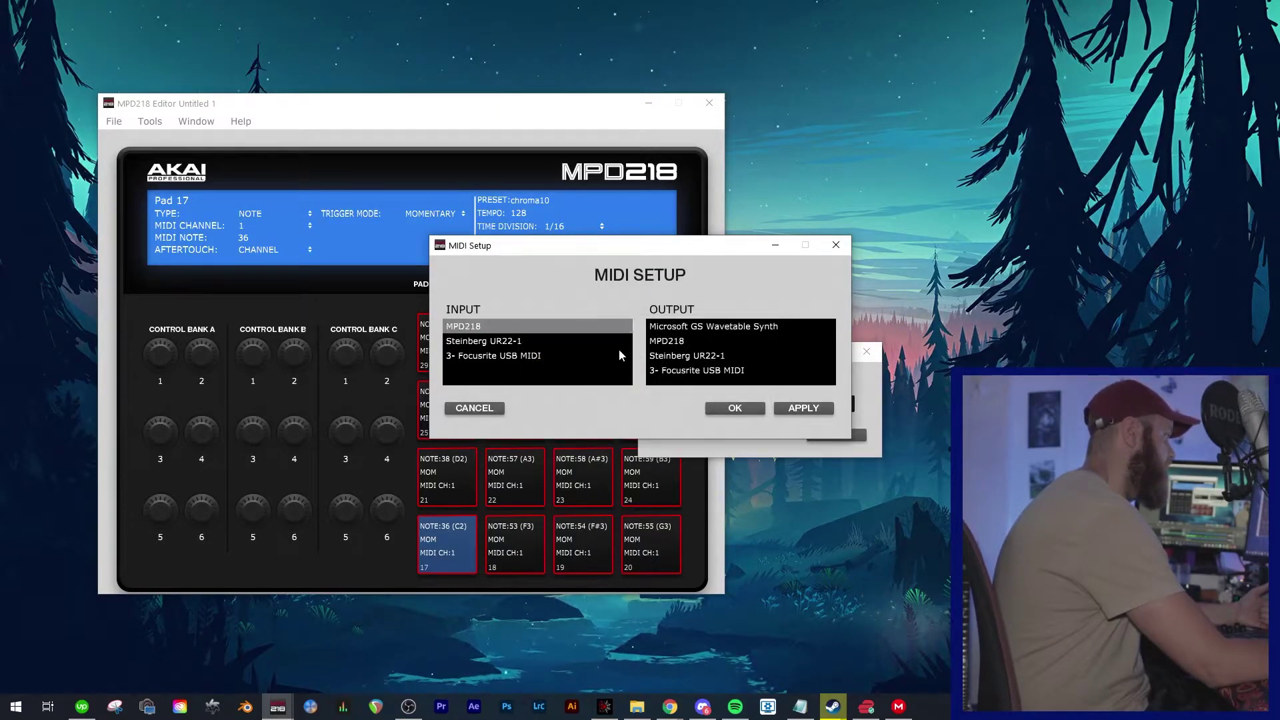
{"action": "left_click", "coordinate": [680, 342]}
{"action": "left_click", "coordinate": [807, 409]}
{"action": "left_click", "coordinate": [733, 409]}
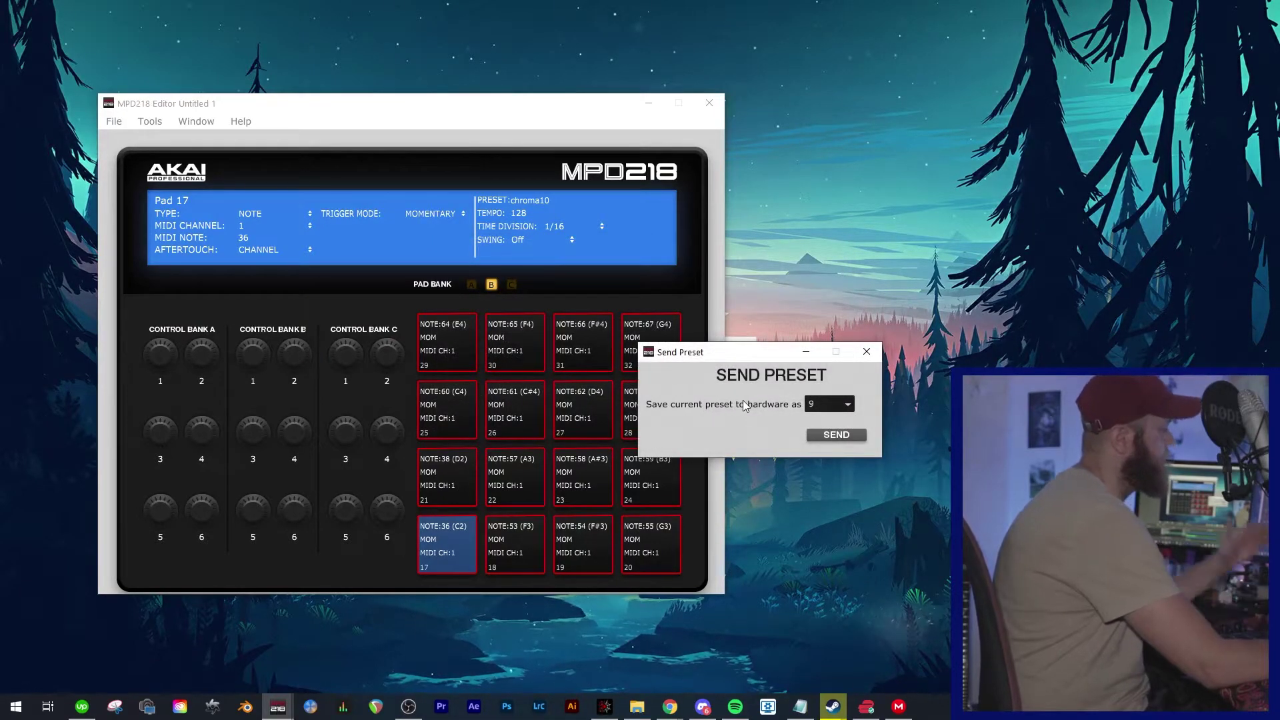
{"action": "left_click", "coordinate": [836, 435]}
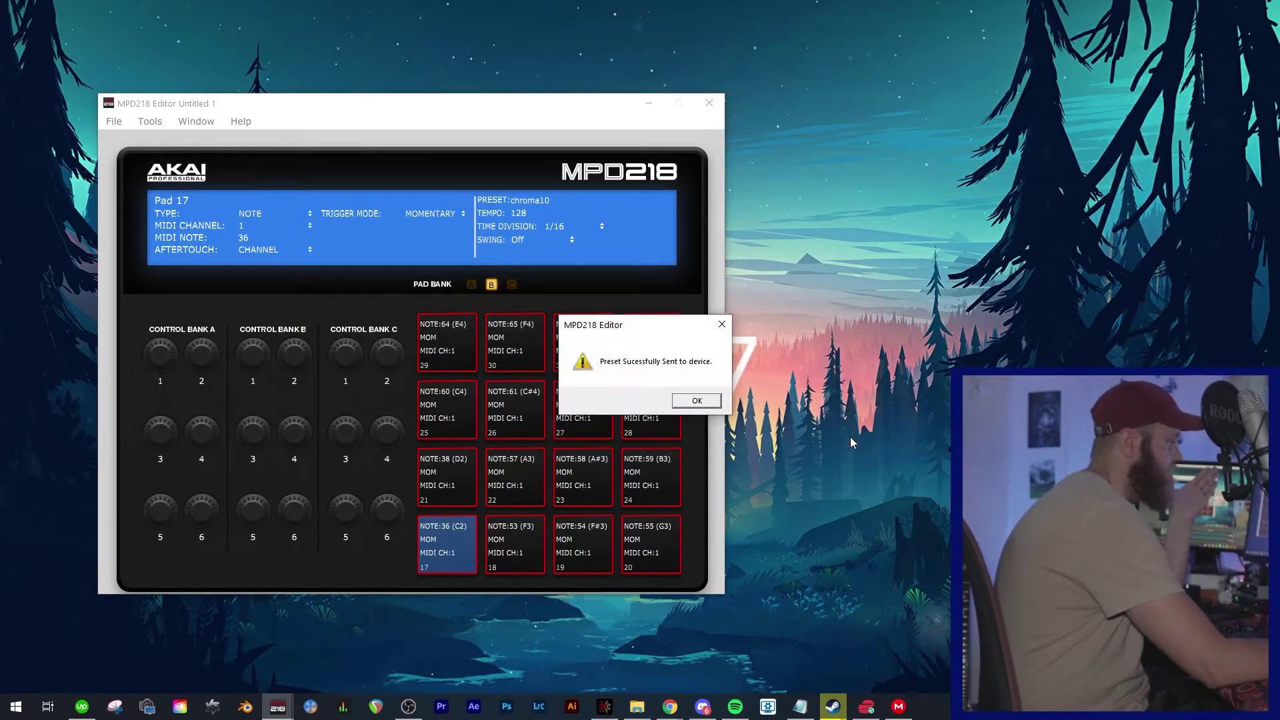
{"action": "left_click", "coordinate": [695, 401]}
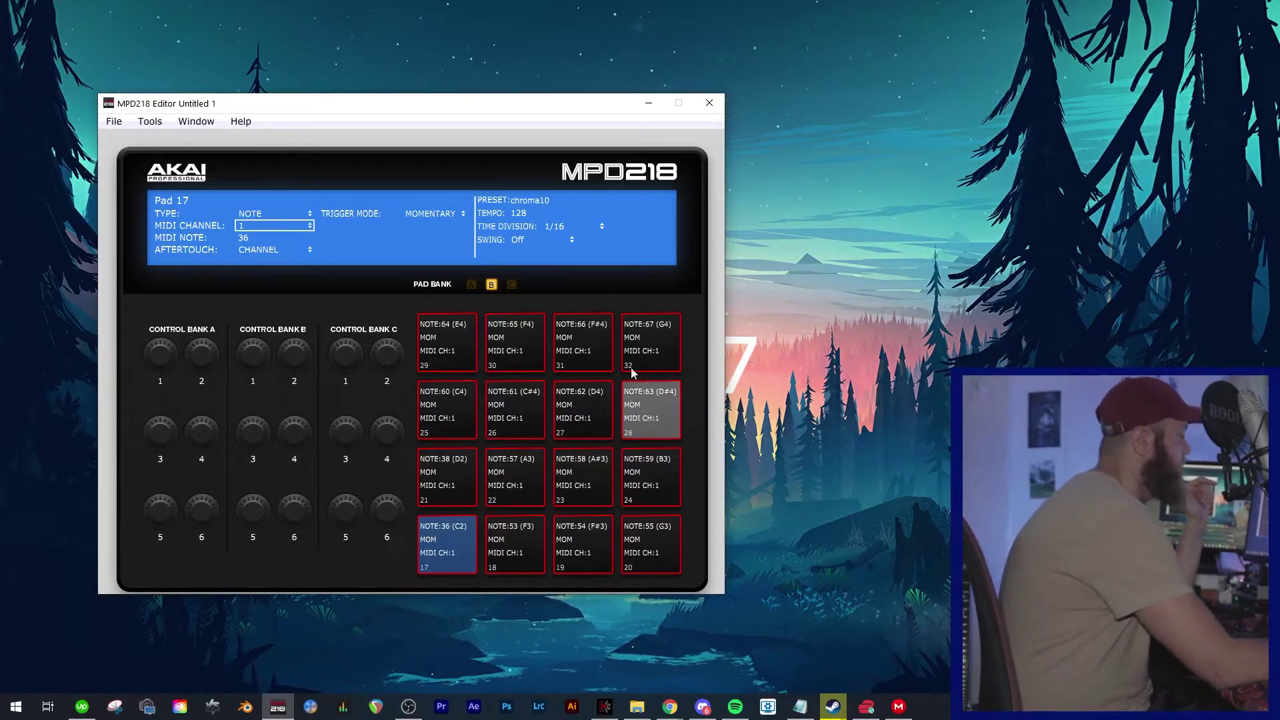
Close MPD218 Editor without saving the preset and relaunch REAPER from the taskbar
{"action": "left_click", "coordinate": [116, 122]}
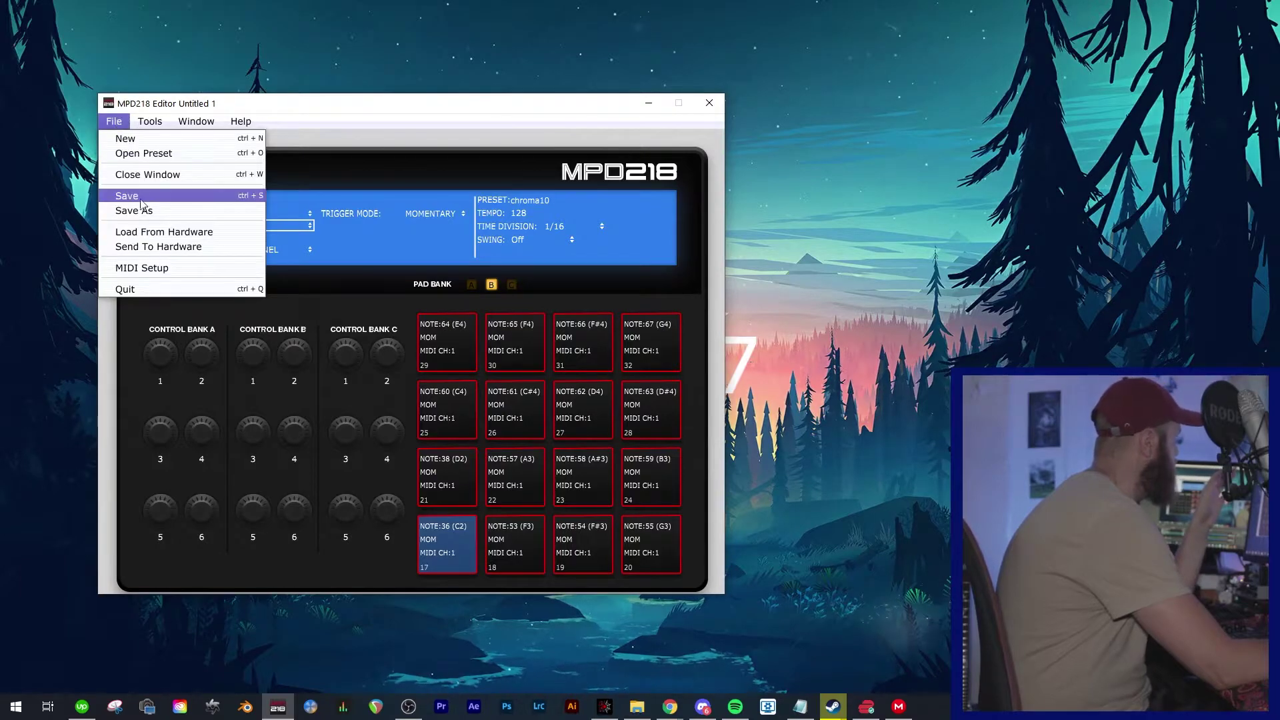
{"action": "left_click", "coordinate": [708, 105]}
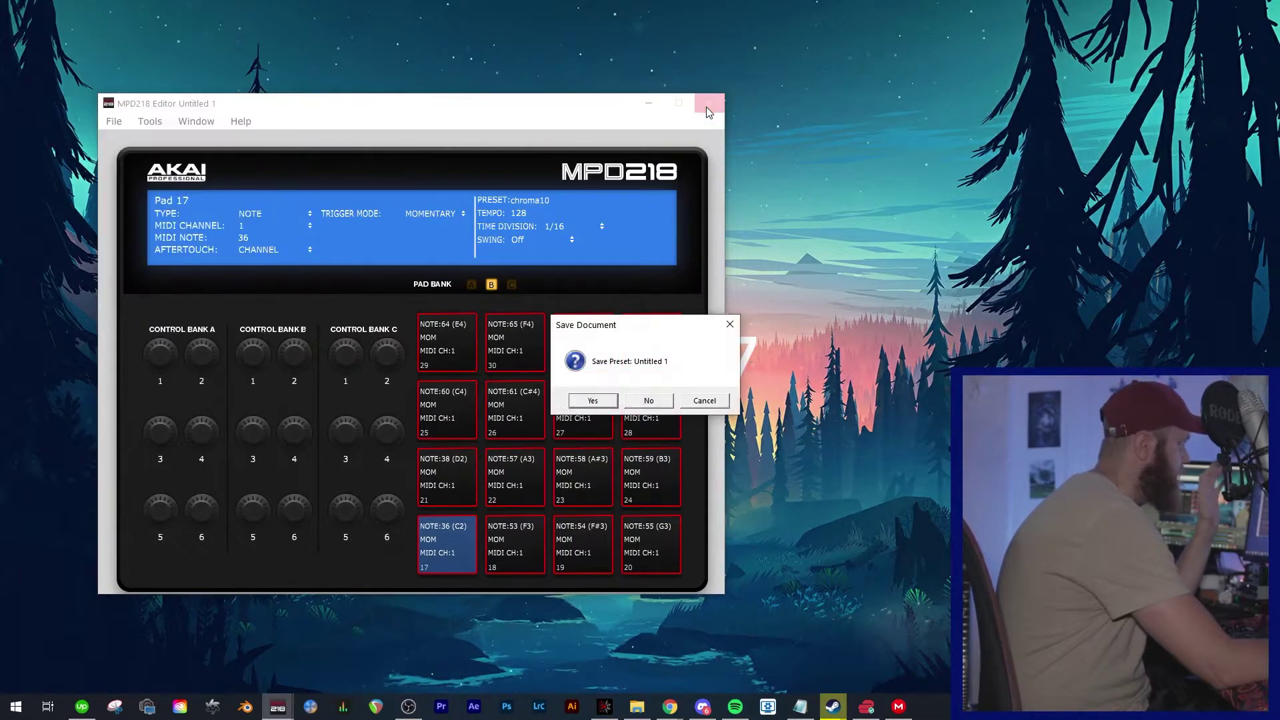
{"action": "left_click", "coordinate": [655, 404]}
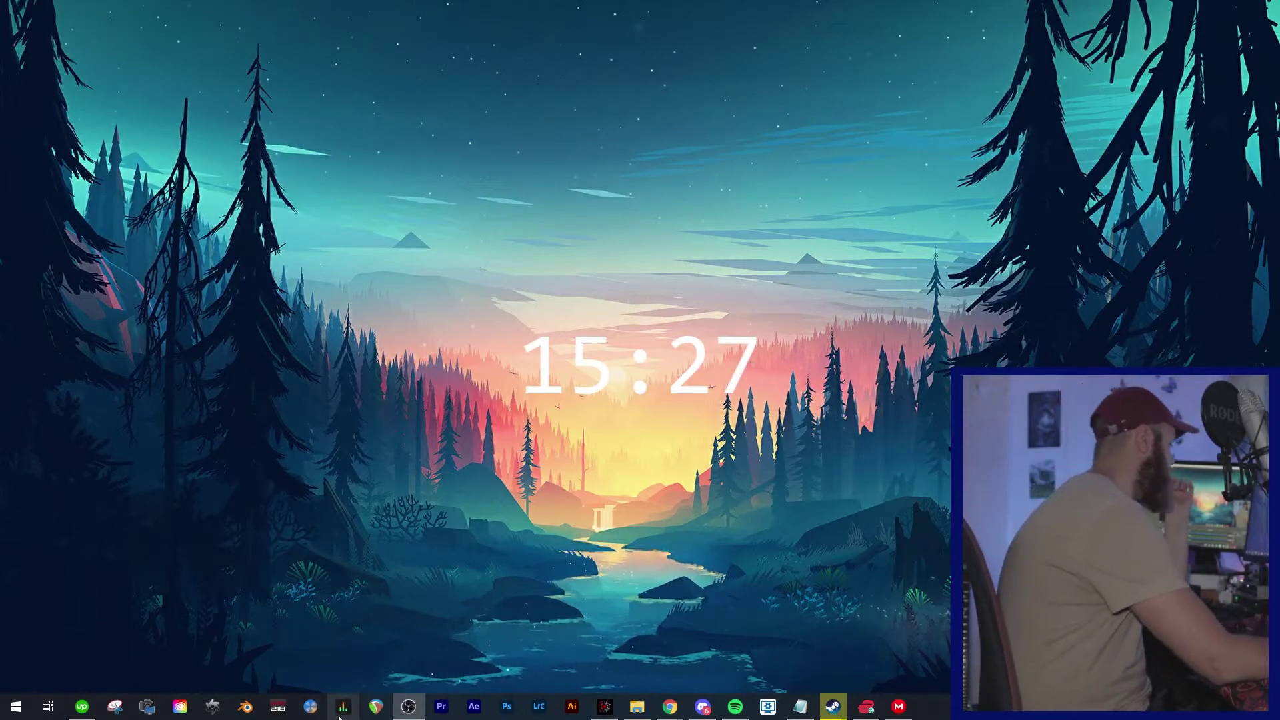
{"action": "left_click", "coordinate": [377, 708]}
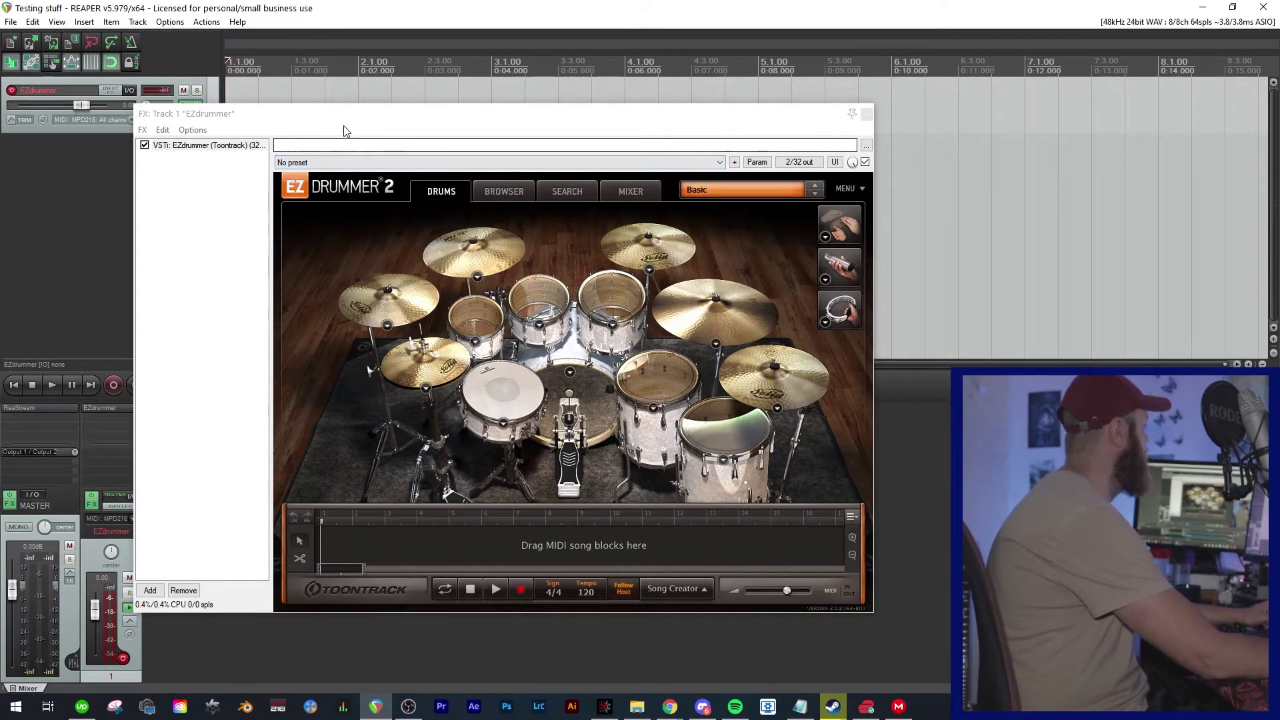
Shift the FX: Track 1 EZdrummer window to the right over the project
{"action": "left_click_drag", "start_coordinate": [342, 120], "coordinate": [505, 108]}
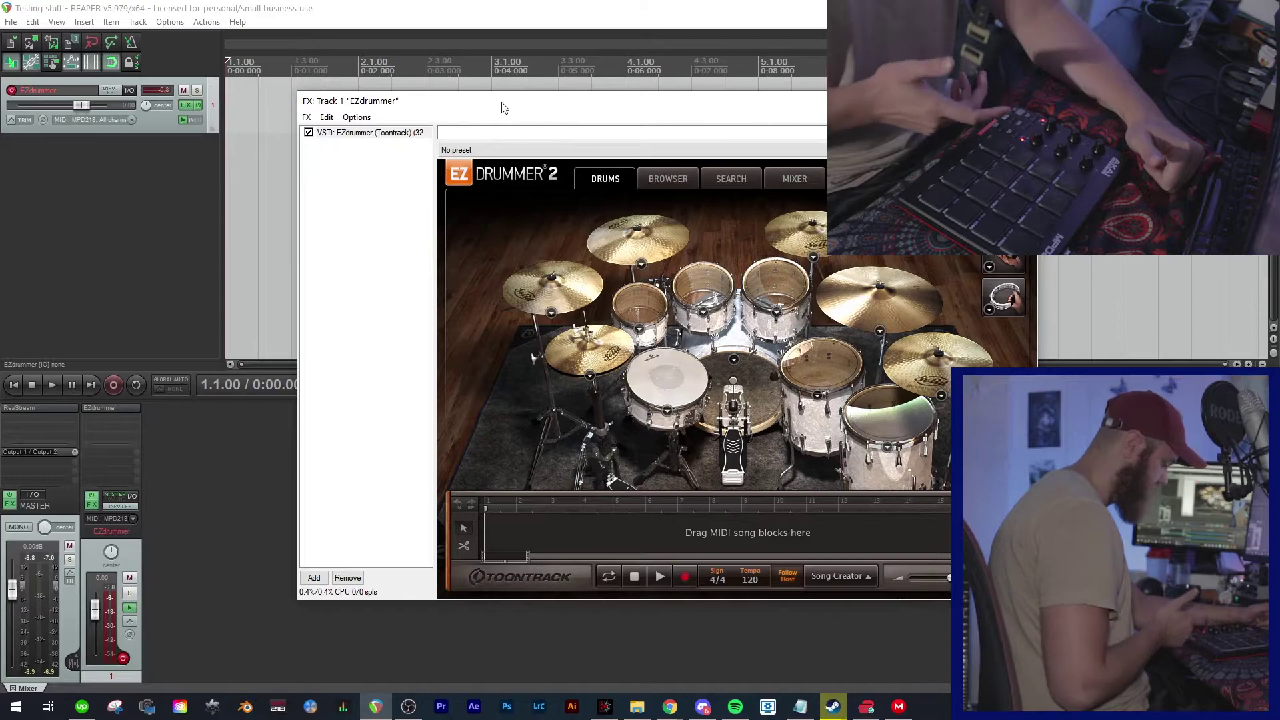
{"action": "left_click", "coordinate": [278, 706]}
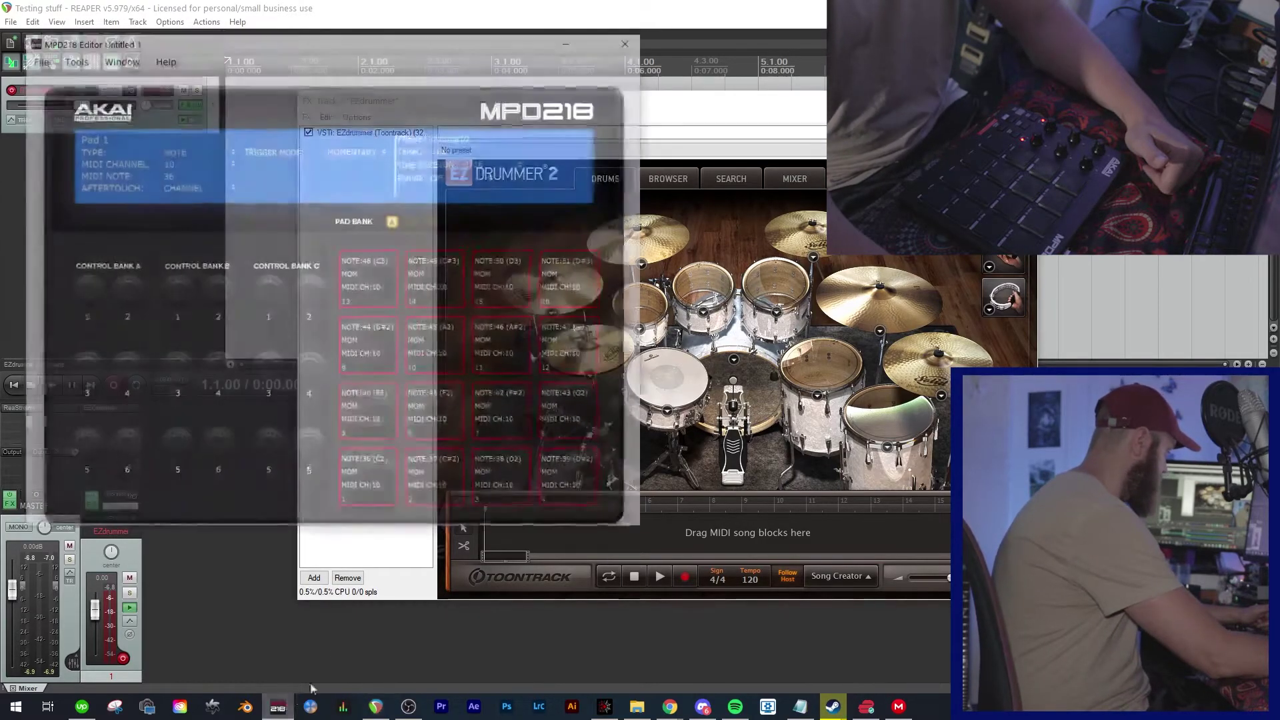
{"action": "left_click", "coordinate": [412, 221]}
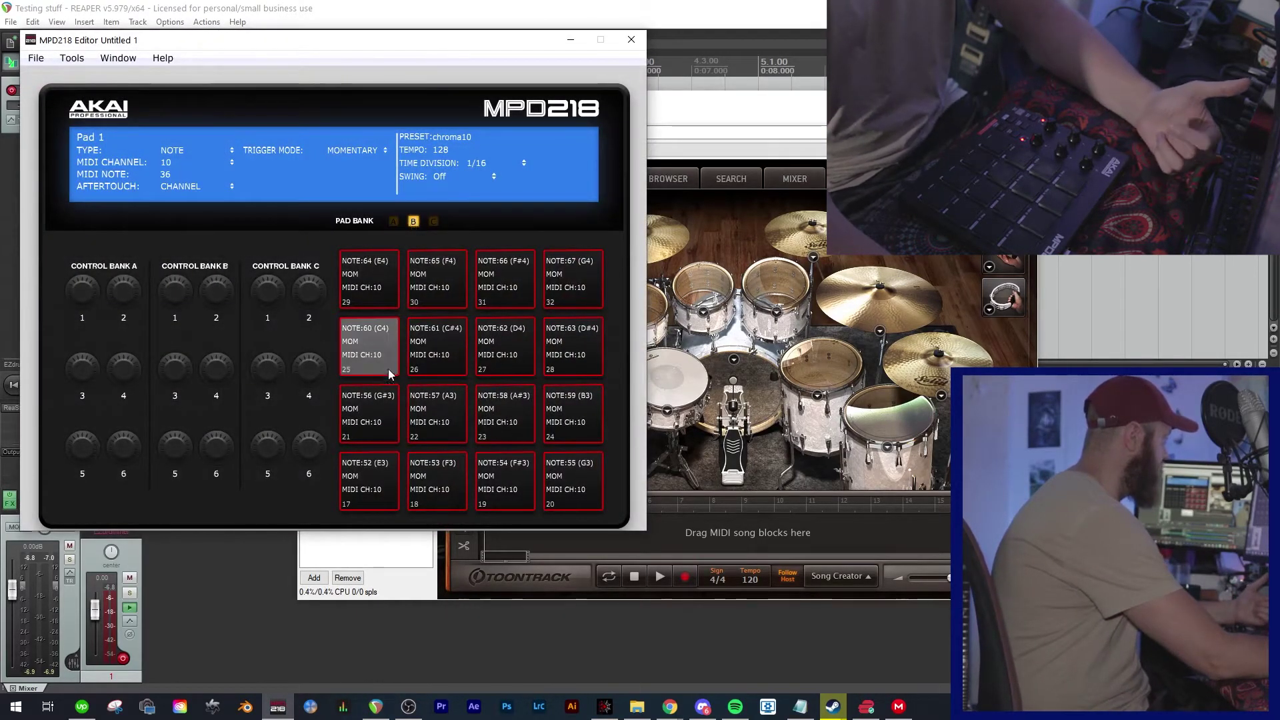
{"action": "left_click", "coordinate": [393, 221]}
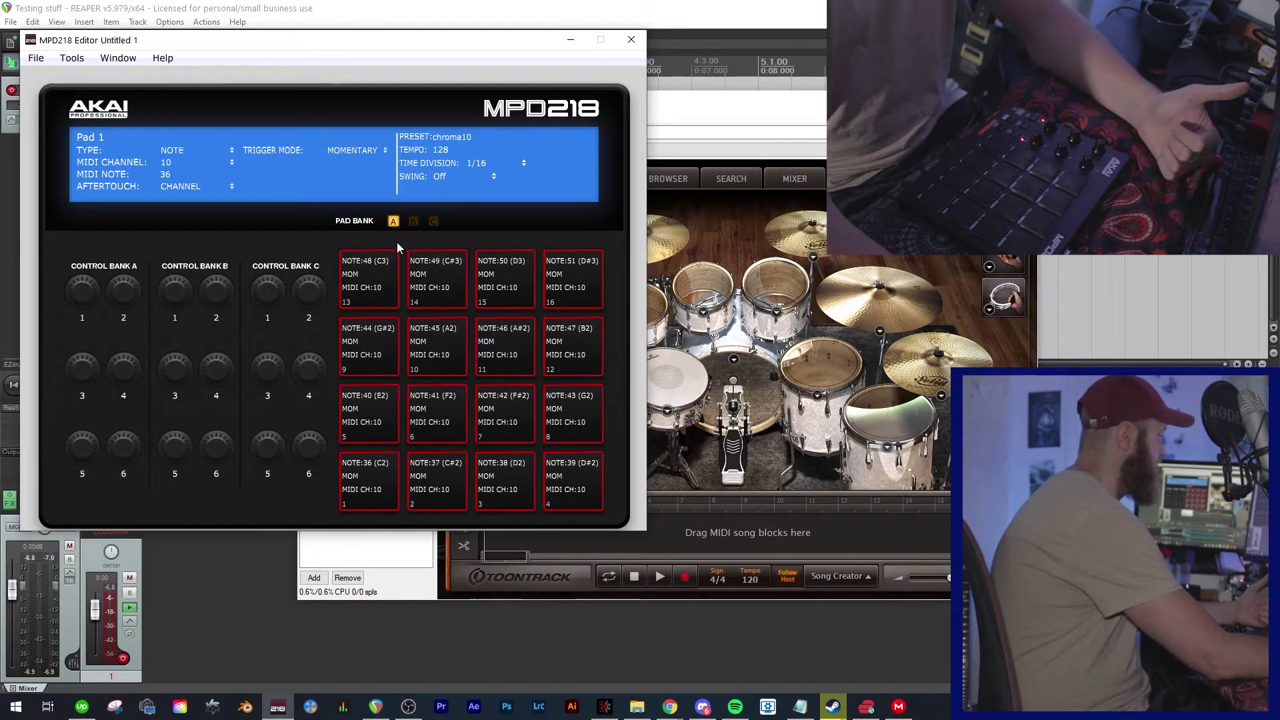
{"action": "left_click", "coordinate": [434, 221]}
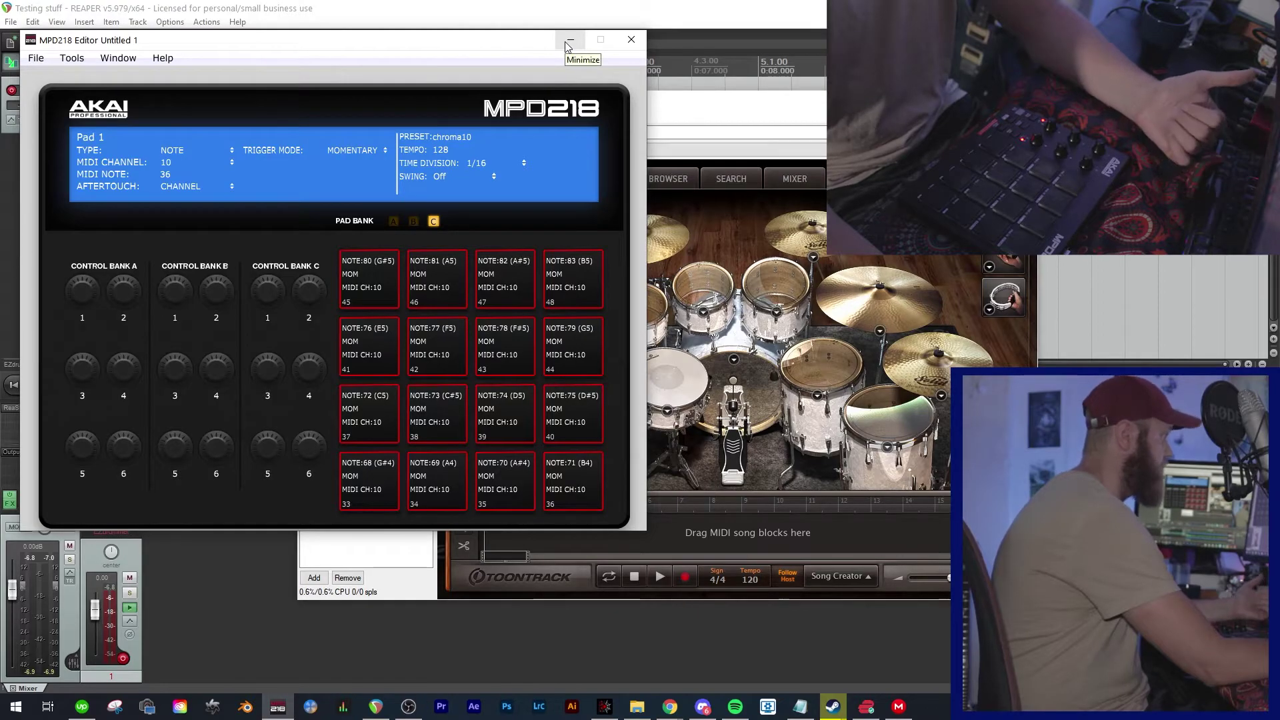
{"action": "left_click", "coordinate": [631, 39]}
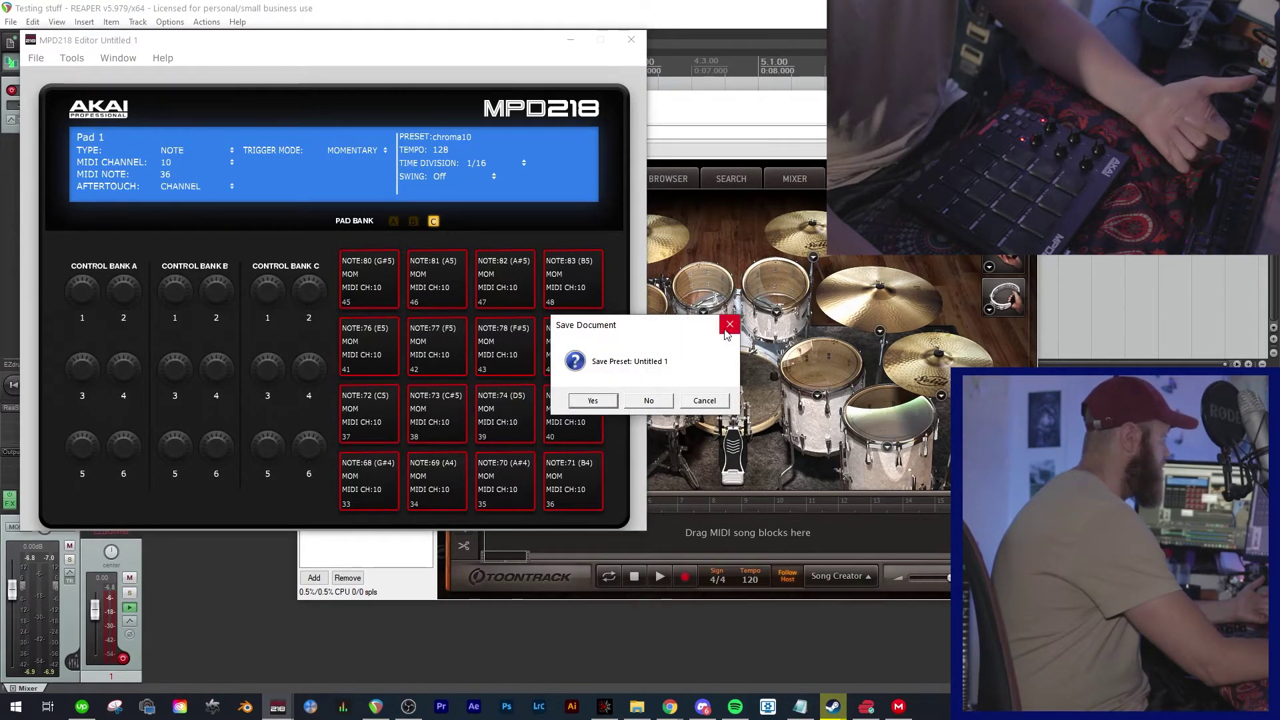
{"action": "left_click", "coordinate": [649, 400]}
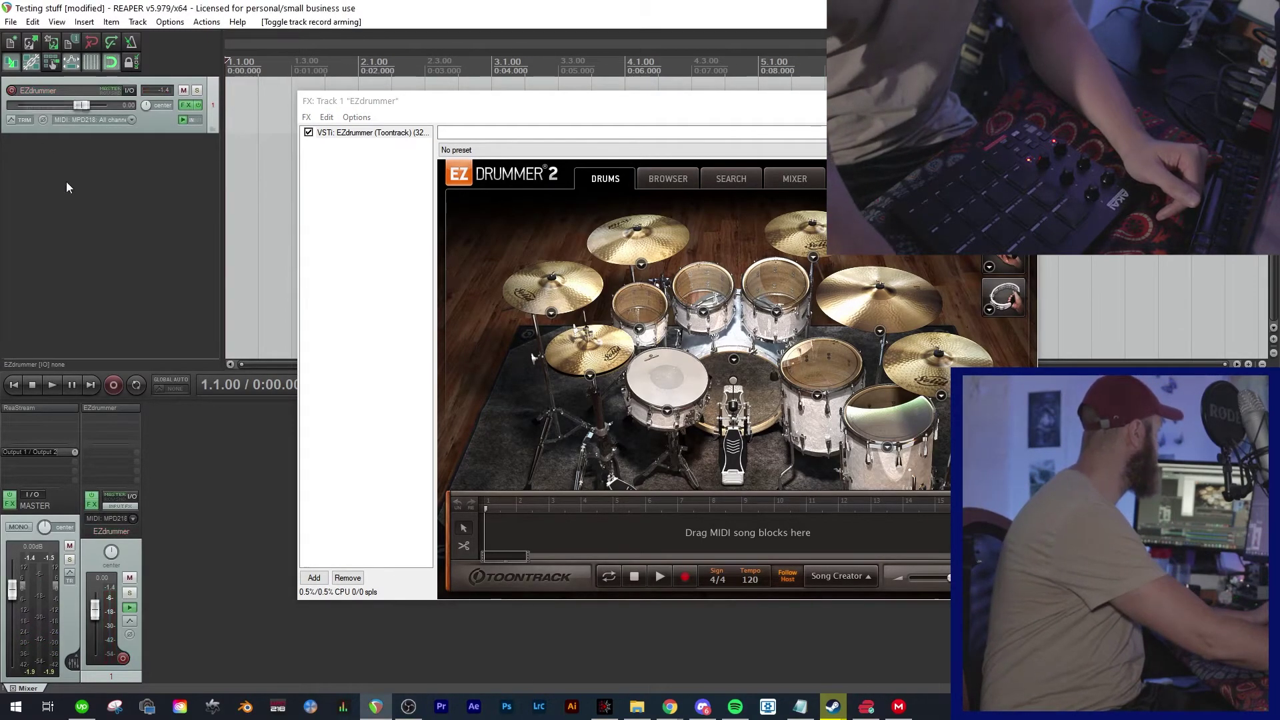
Insert MT-PowerDrumKit as a virtual instrument on a new track, declining extra output tracks
{"action": "right_click", "coordinate": [147, 197]}
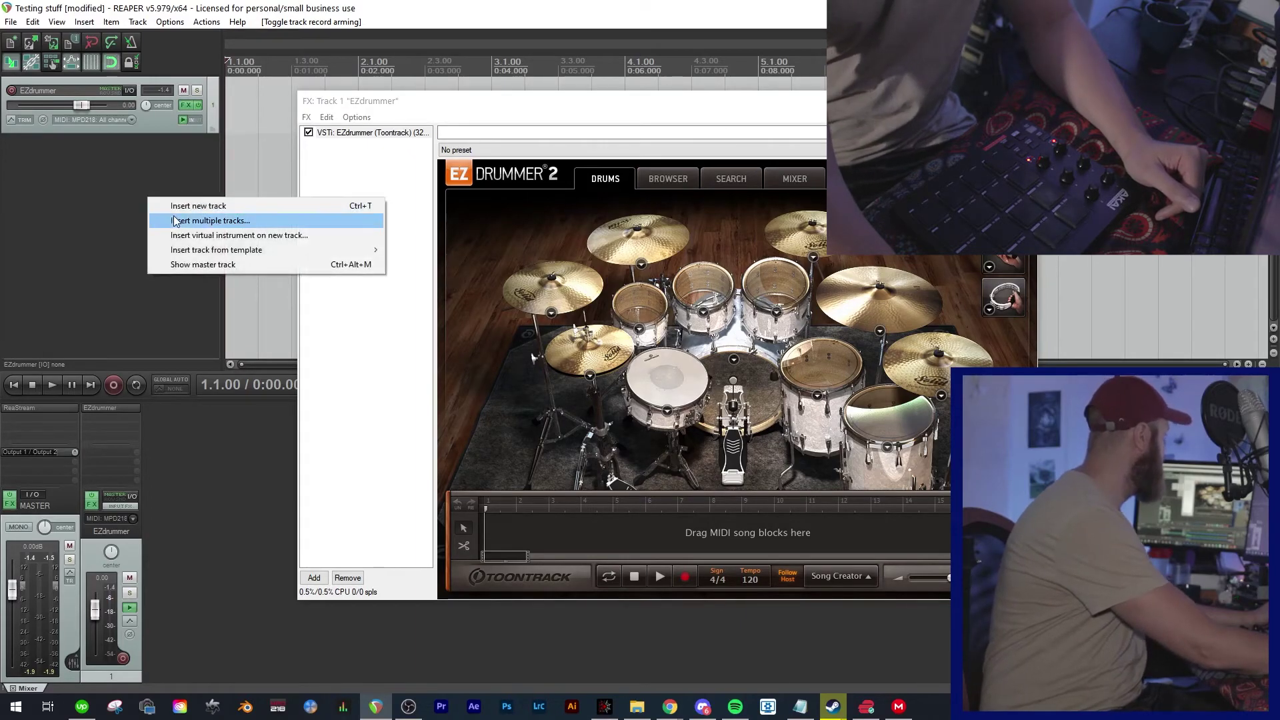
{"action": "left_click", "coordinate": [190, 235]}
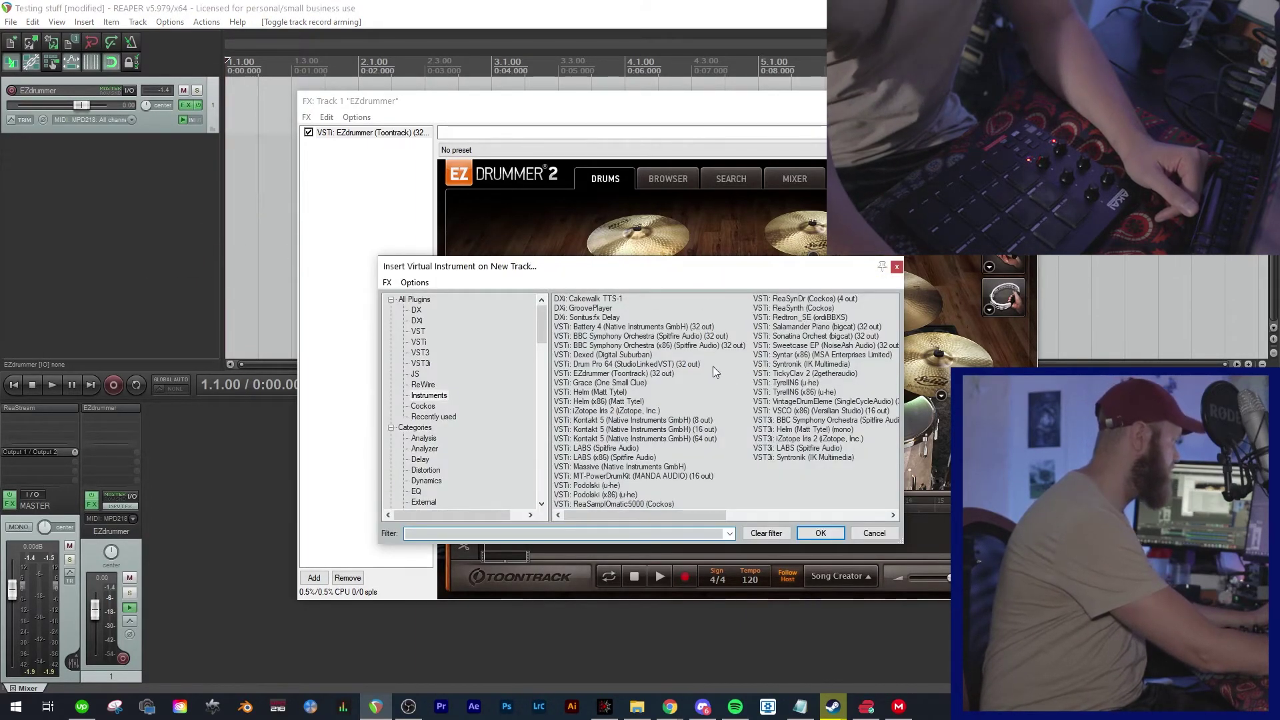
{"action": "left_click", "coordinate": [617, 476]}
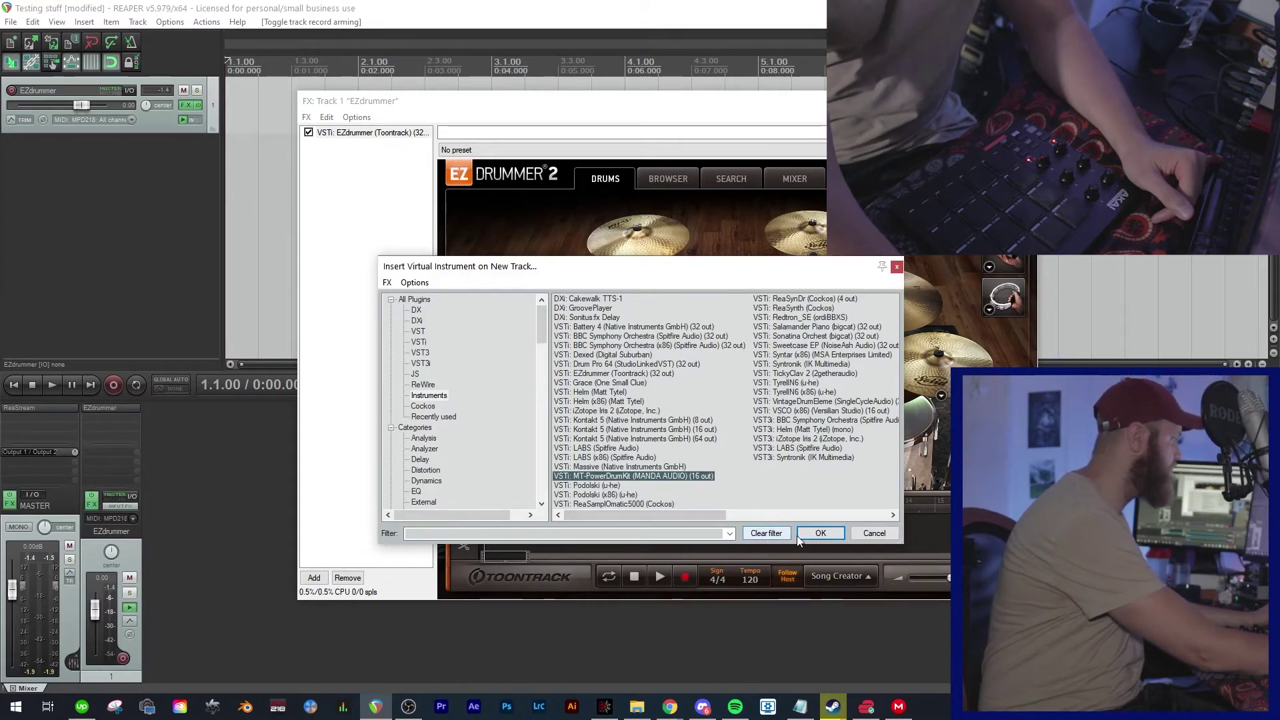
{"action": "left_click", "coordinate": [817, 534]}
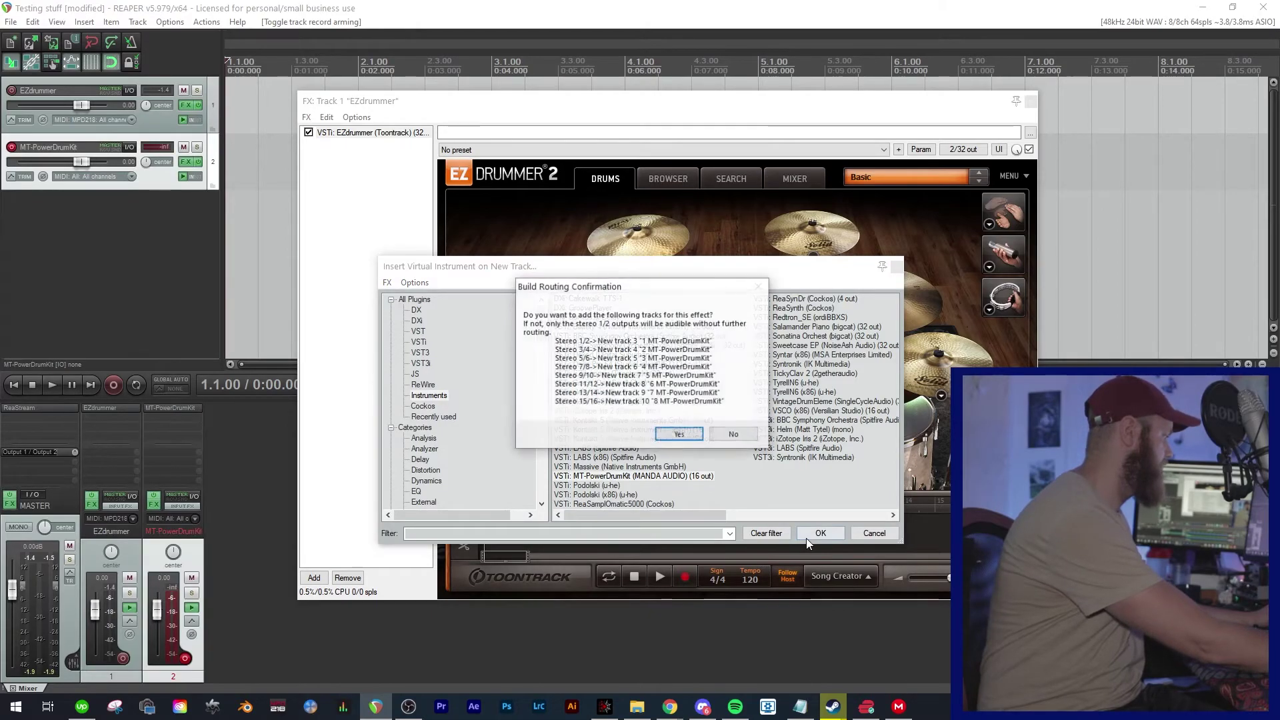
{"action": "left_click", "coordinate": [733, 436]}
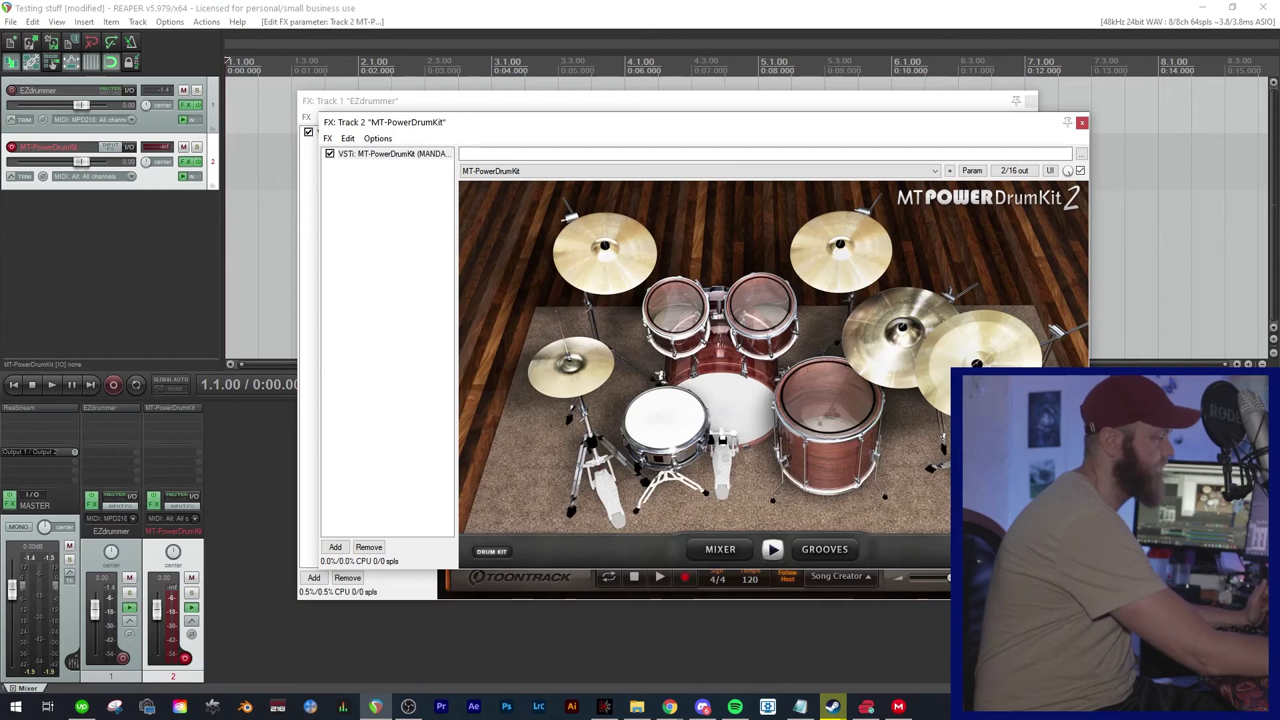
Click the MT-PowerDrumKit drums to audition their sounds
{"action": "left_click", "coordinate": [742, 413]}
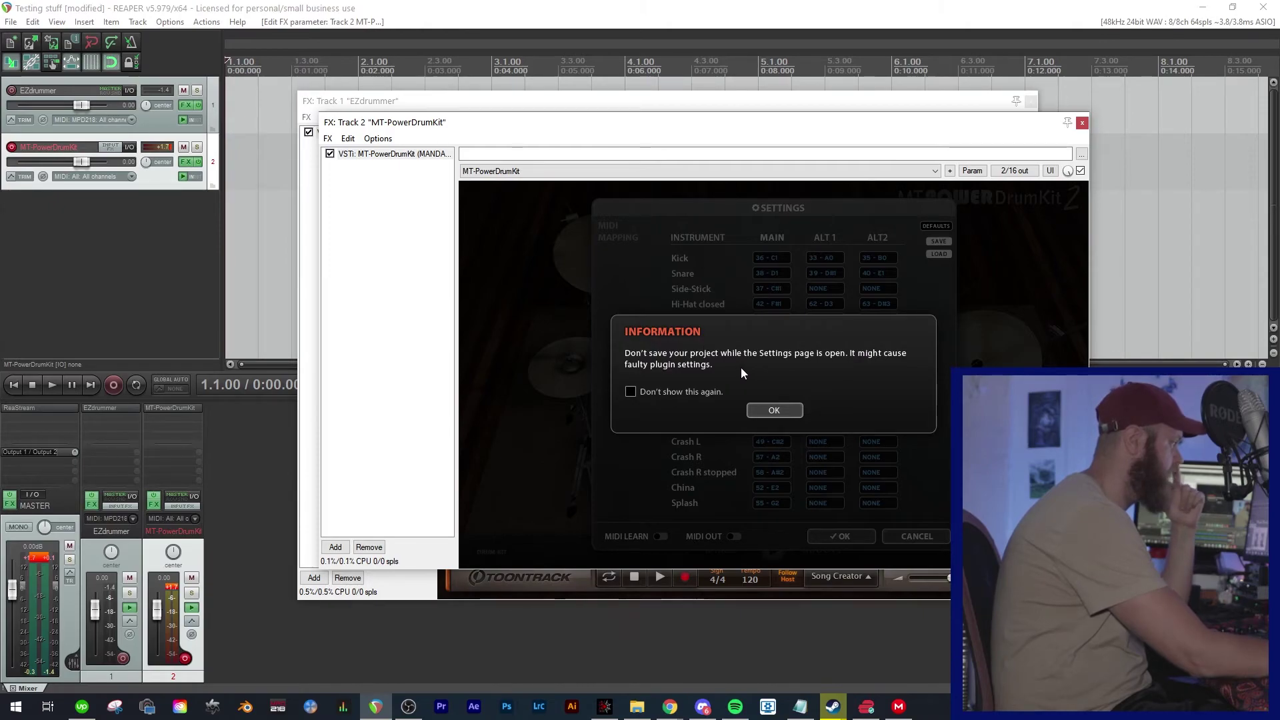
Dismiss the warning about saving while MT-PowerDrumKit settings are open
{"action": "left_click", "coordinate": [773, 409]}
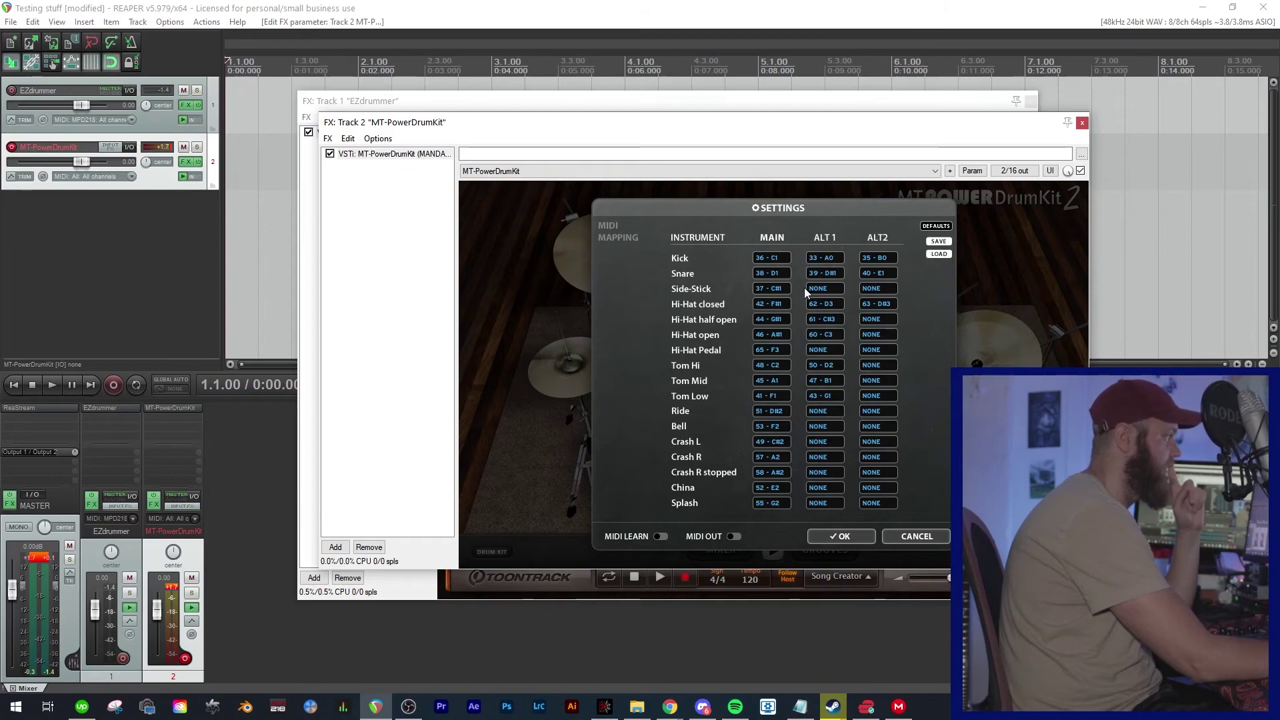
Close the mapping settings and play Groove 03 from the 8th Closed Hi-Hat grooves
{"action": "left_click", "coordinate": [834, 536]}
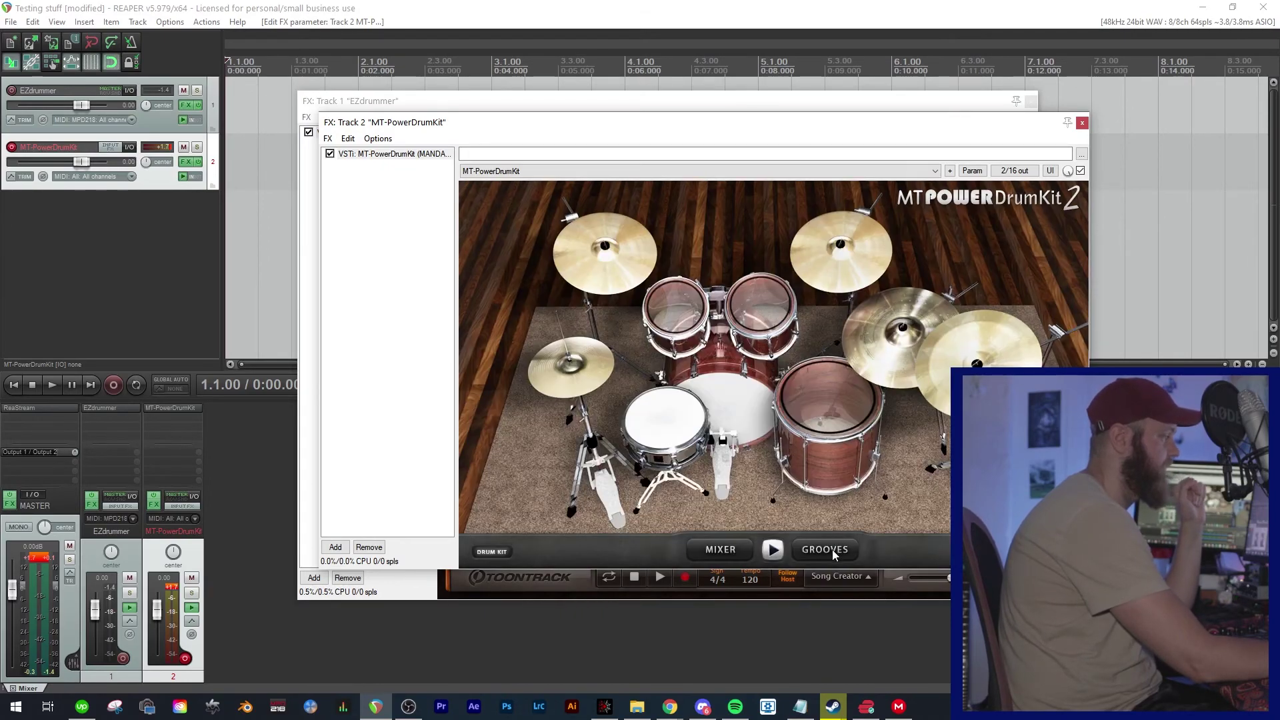
{"action": "left_click", "coordinate": [827, 549]}
{"action": "left_click", "coordinate": [532, 285]}
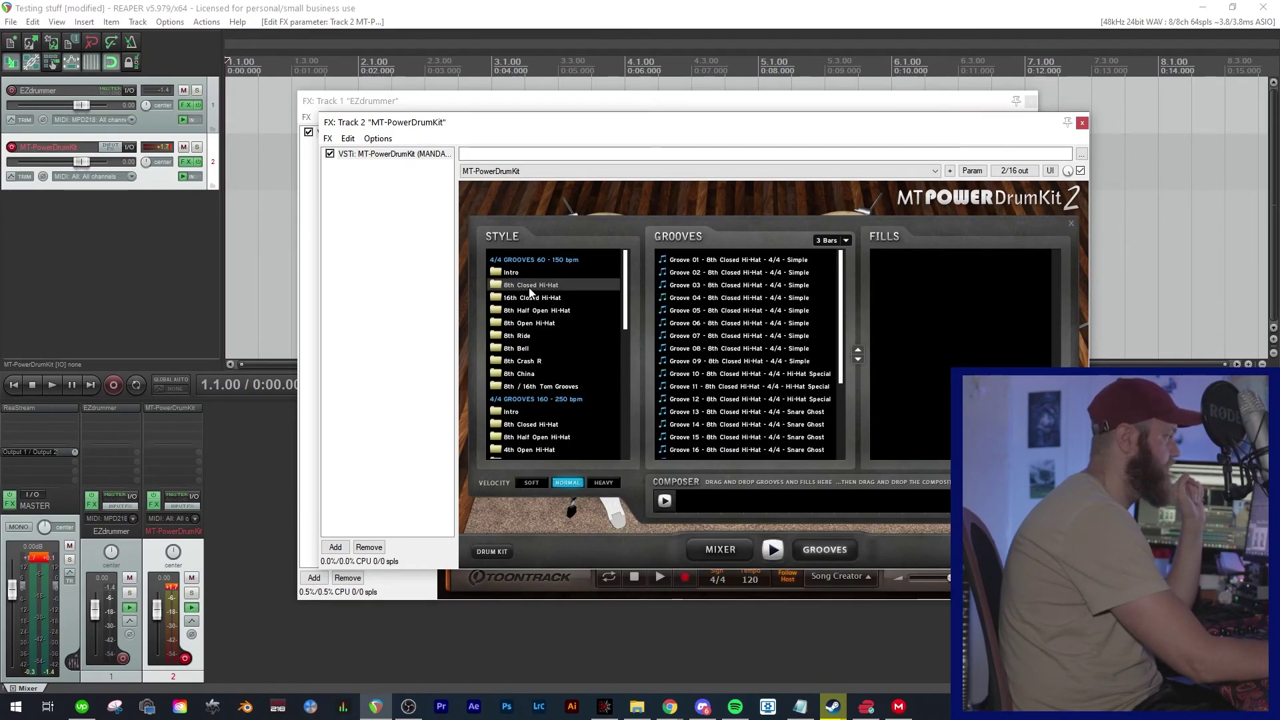
{"action": "left_click", "coordinate": [713, 286]}
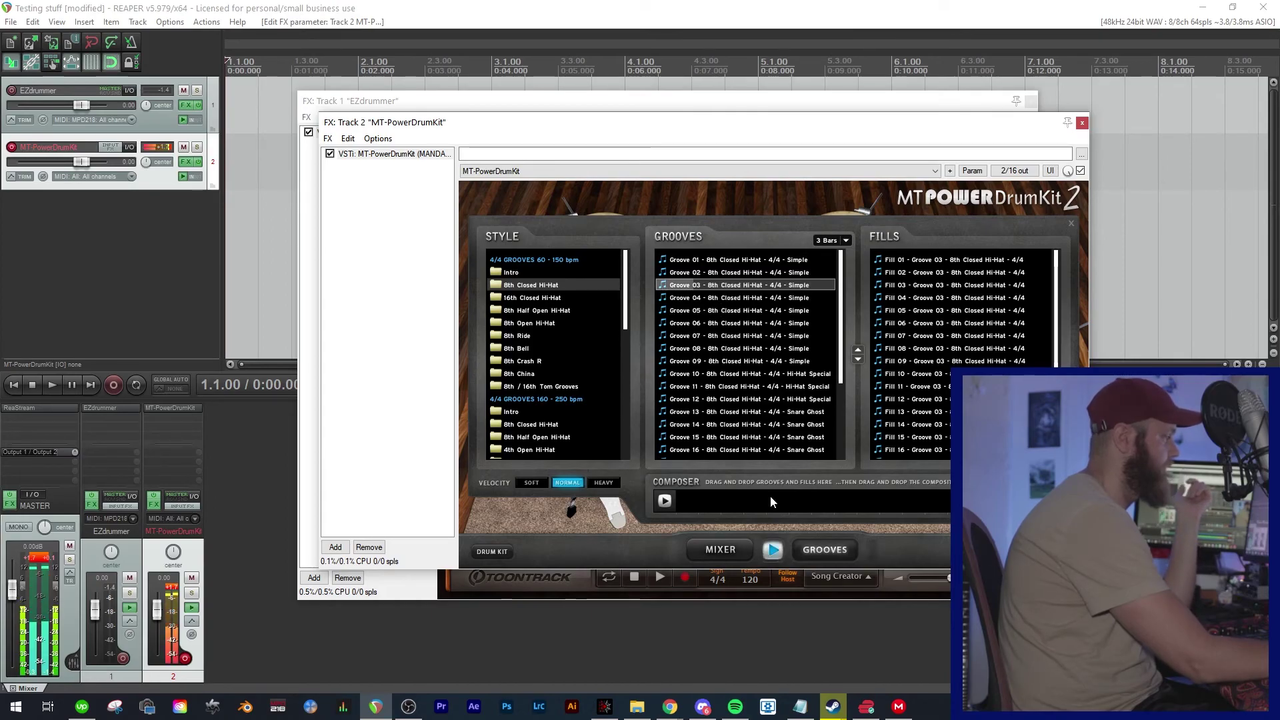
{"action": "left_click", "coordinate": [1070, 224]}
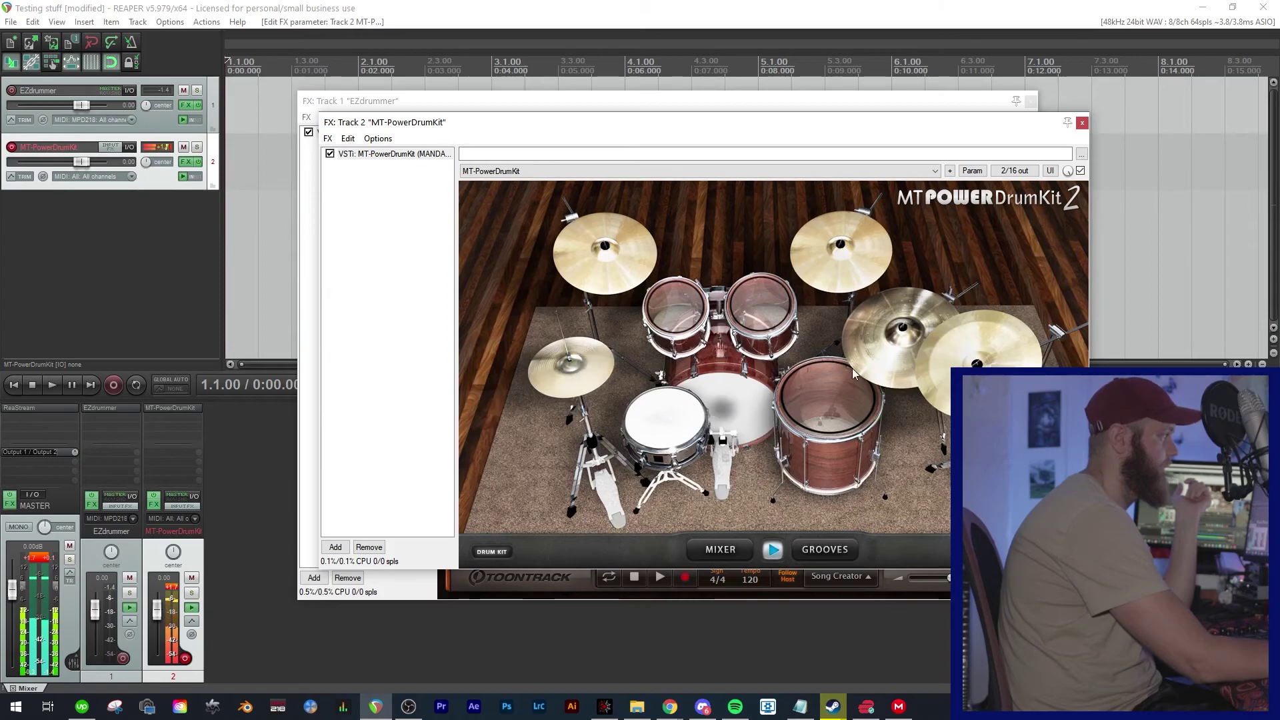
Toggle MT-PowerDrumKit's play button to stop the Groove 03 playback
{"action": "left_click", "coordinate": [772, 550]}
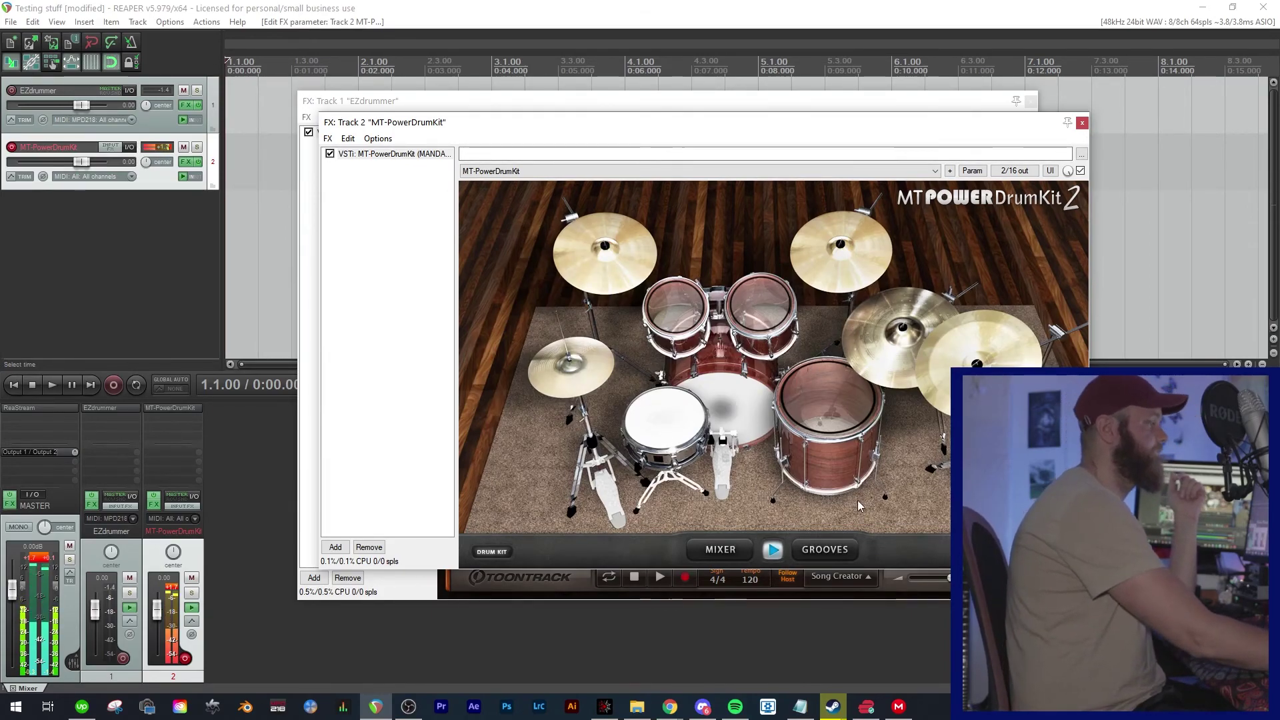